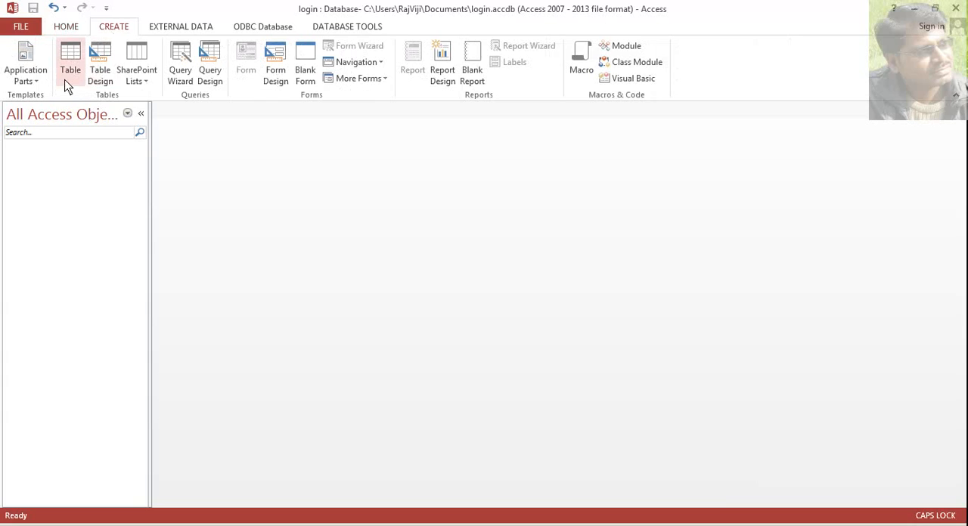
- Create a new table and start switching it to Design View
left_click(69, 82)
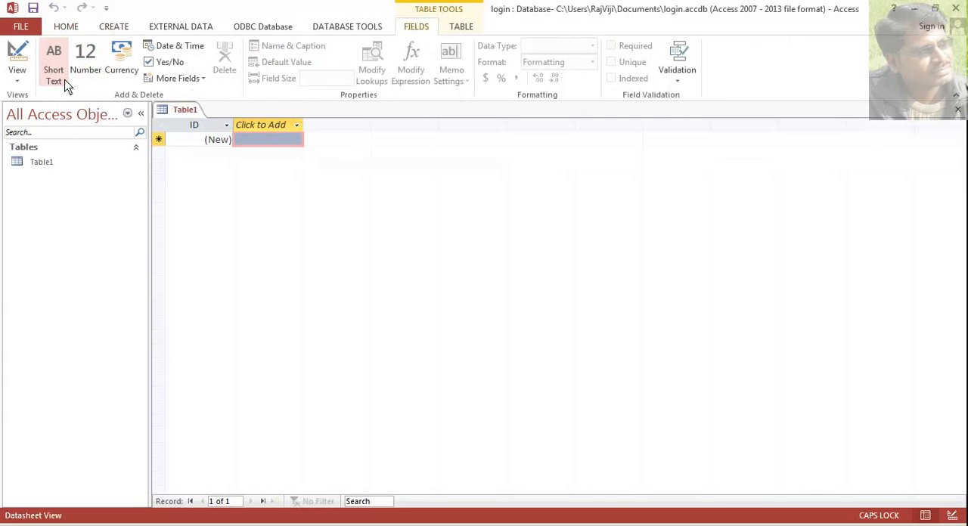
right_click(181, 112)
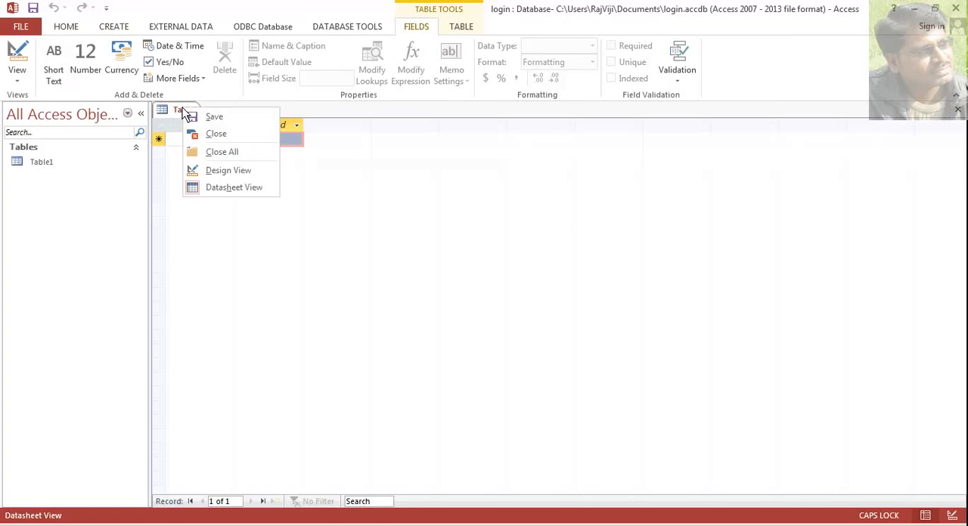
left_click(232, 173)
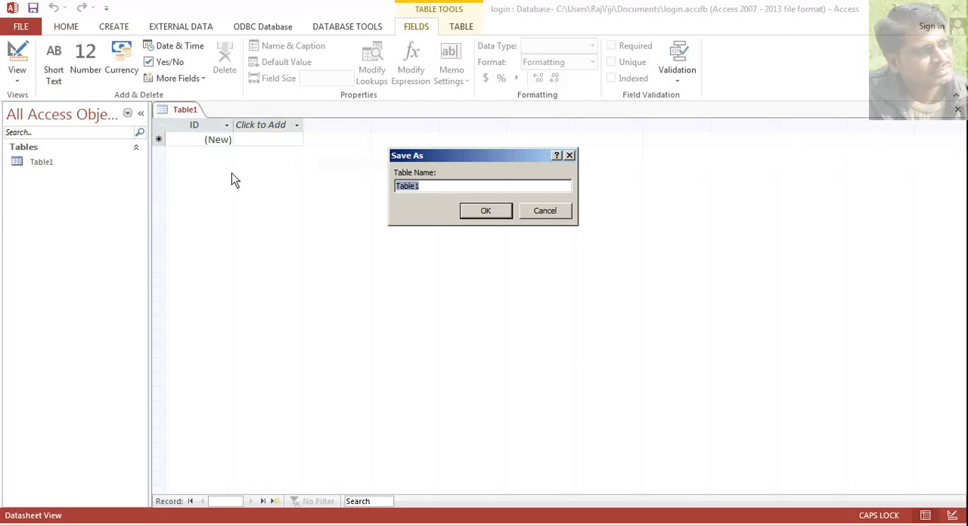
- Save the new table under the name LOGIN
left_click_drag(433, 155, 429, 152)
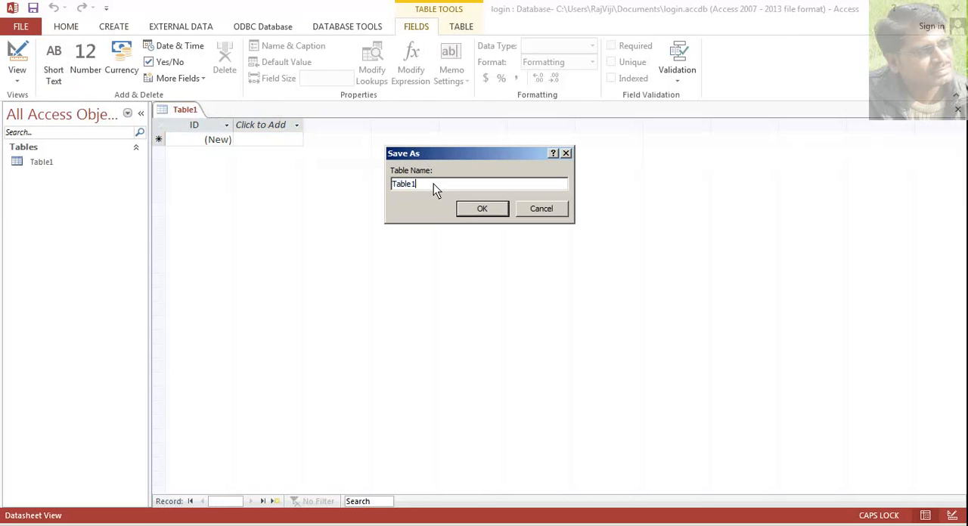
type("LOING")
key("BackSpace")
key("BackSpace")
key("BackSpace")
type("I")
key("BackSpace")
type("GIN")
left_click(496, 215)
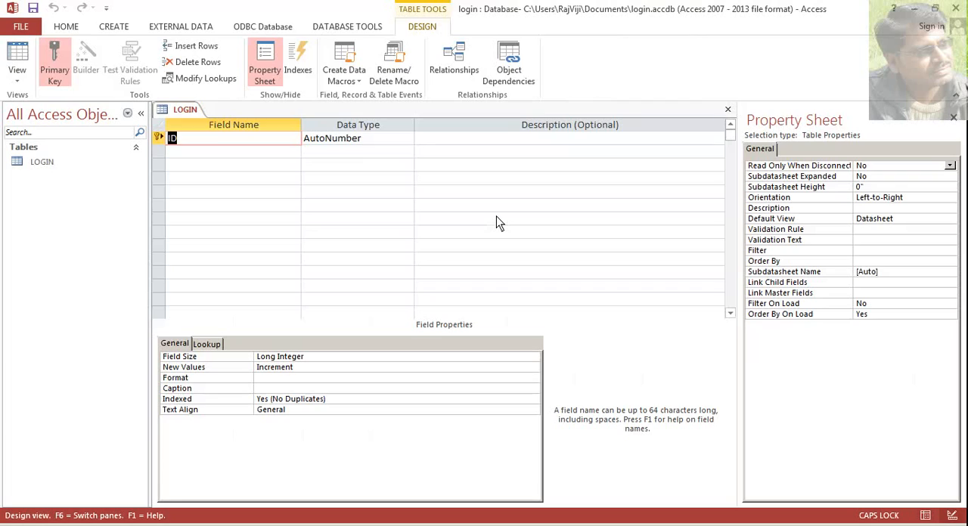
- Rename the ID field to USER ID and add a second field named PASSWORD
left_click(220, 144)
key("BackSpace")
key("BackSpace")
type("USER")
left_click(204, 154)
type("PAS")
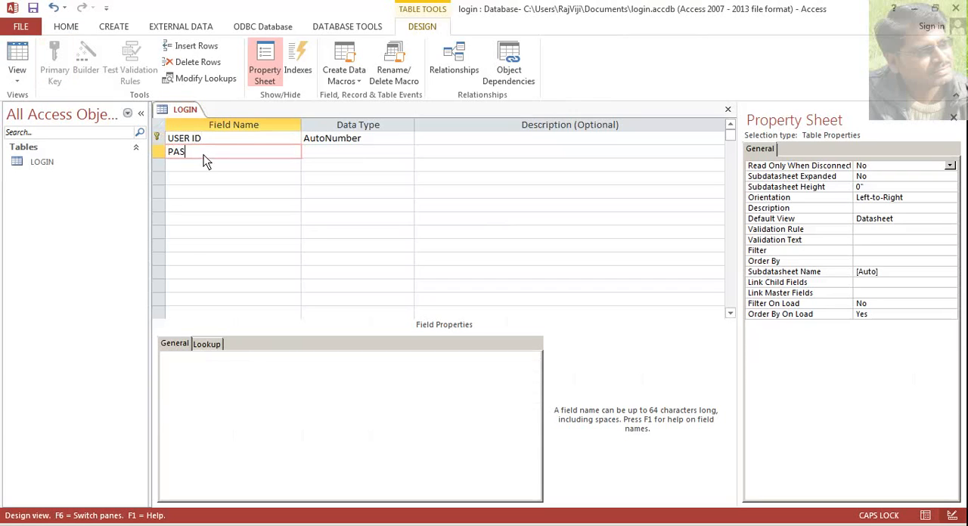
- Set the USER ID and PASSWORD fields to Short Text and remove the primary key from USER ID
left_click(339, 139)
left_click(407, 139)
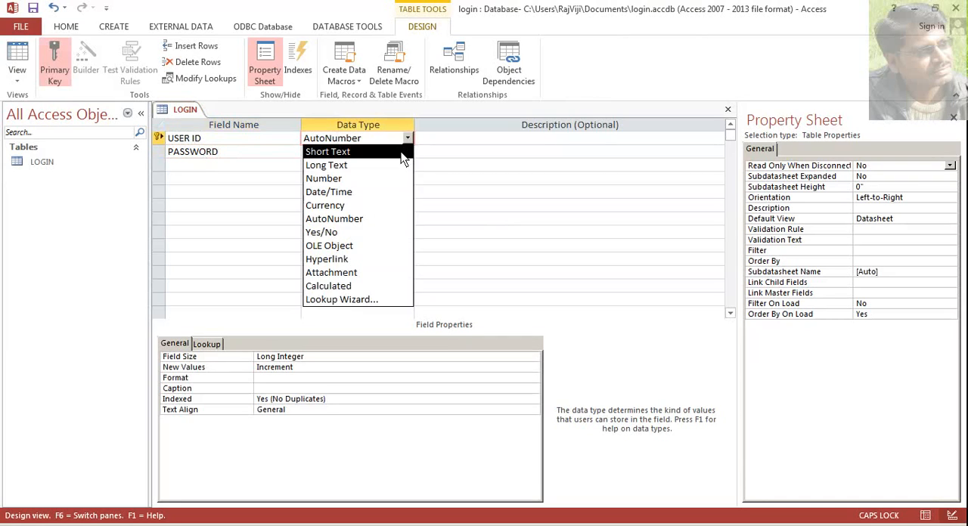
left_click(403, 151)
left_click(351, 153)
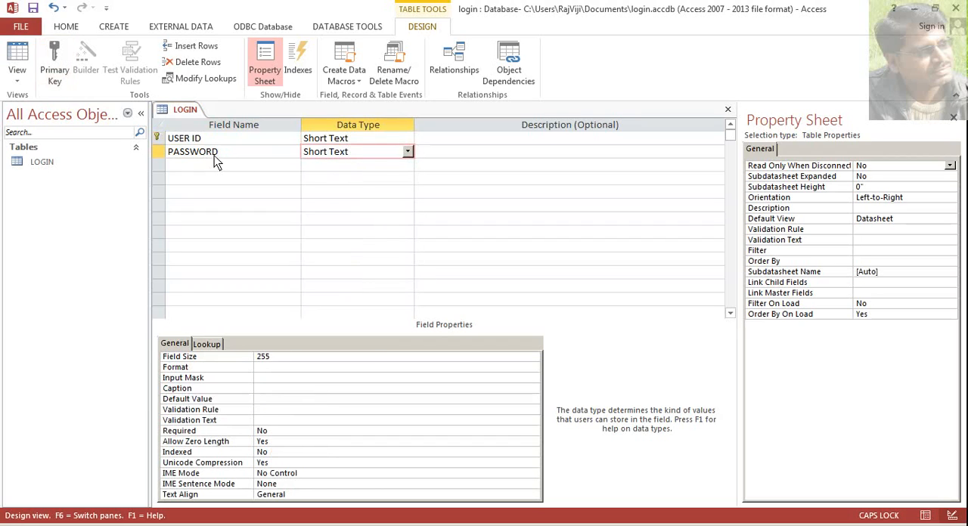
left_click(155, 140)
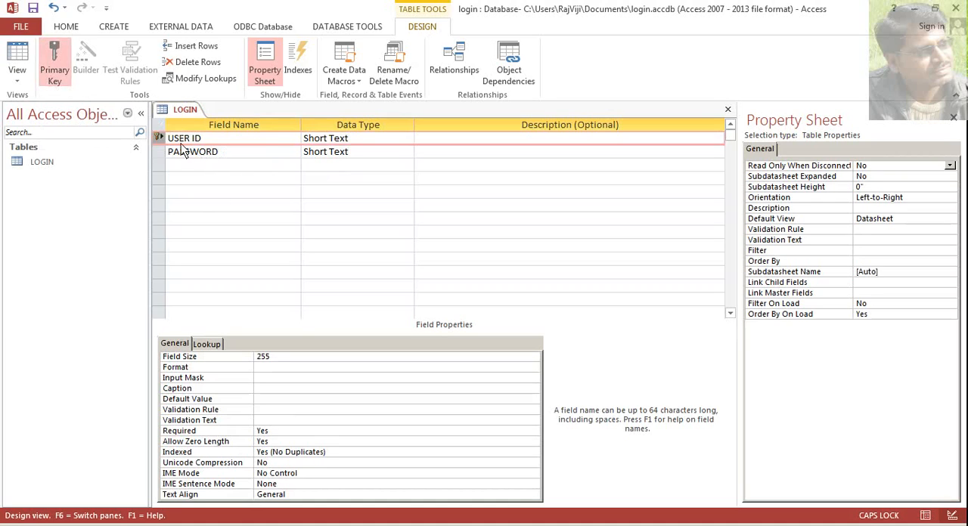
left_click(52, 76)
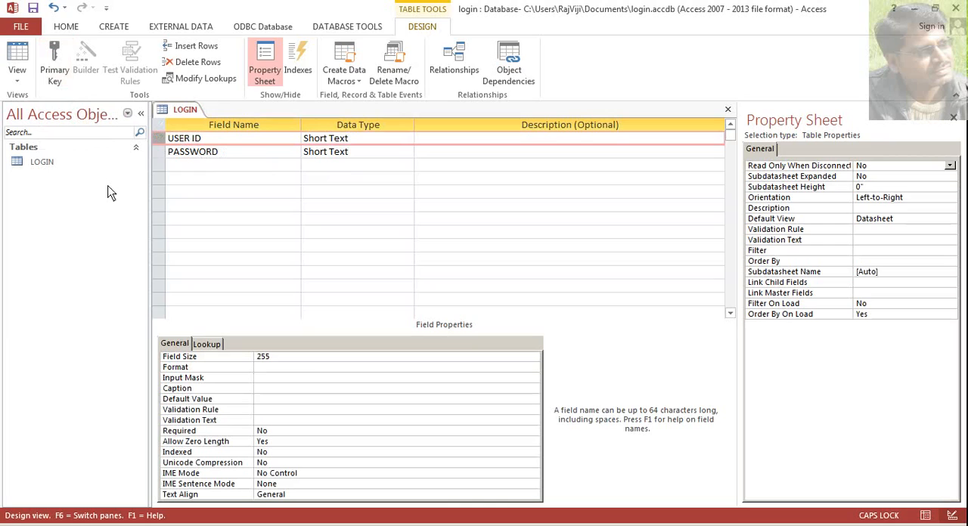
- Save the LOGIN table's design and switch it to Datasheet View
right_click(169, 111)
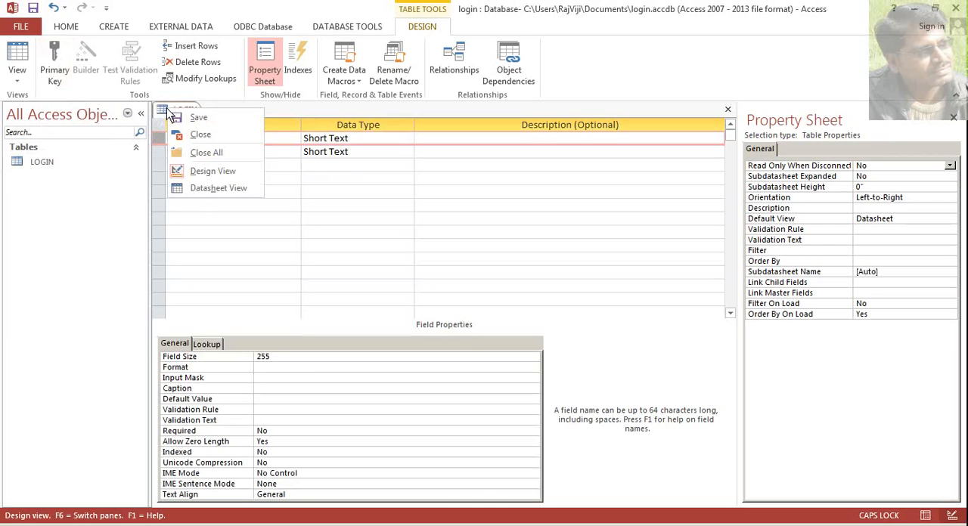
left_click(221, 192)
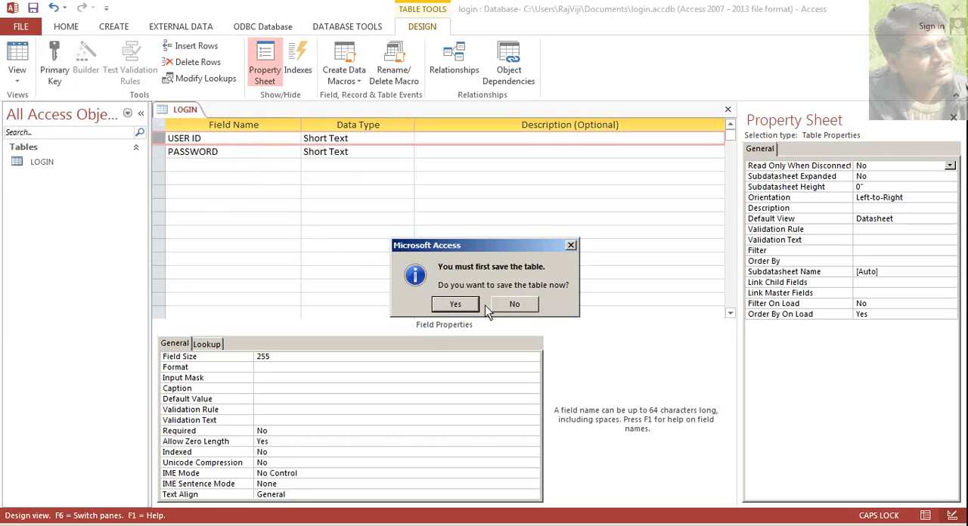
left_click(455, 304)
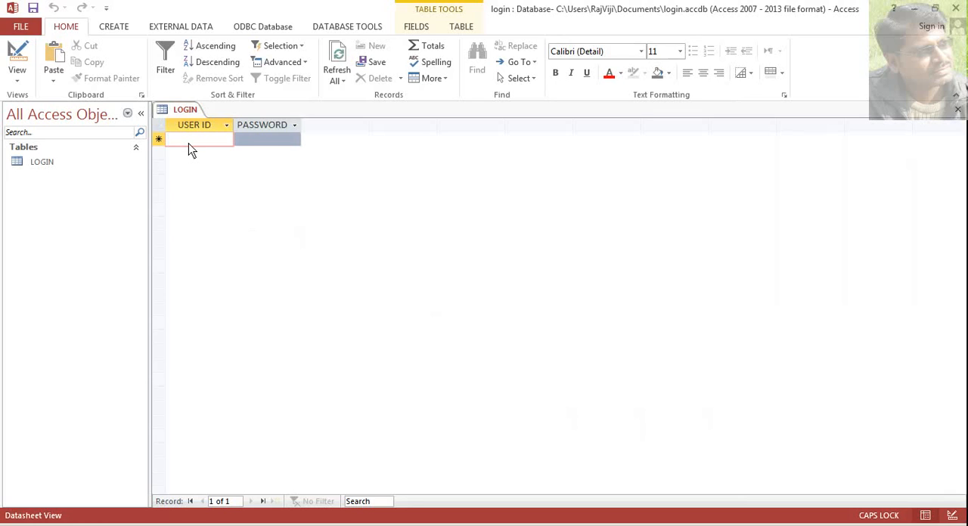
- Fill the first record of the LOGIN table with a lowercase user ID and its password
key("Caps_Lock")
type("ashok")
key("Tab")
type("123")
key("Tab")
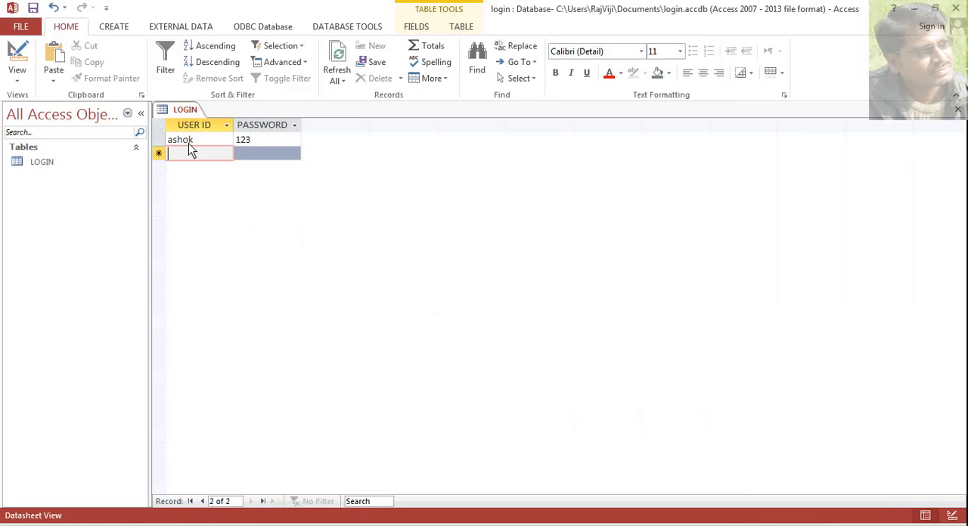
- Add a second record with another user ID and password, and close the LOGIN table
type("preety")
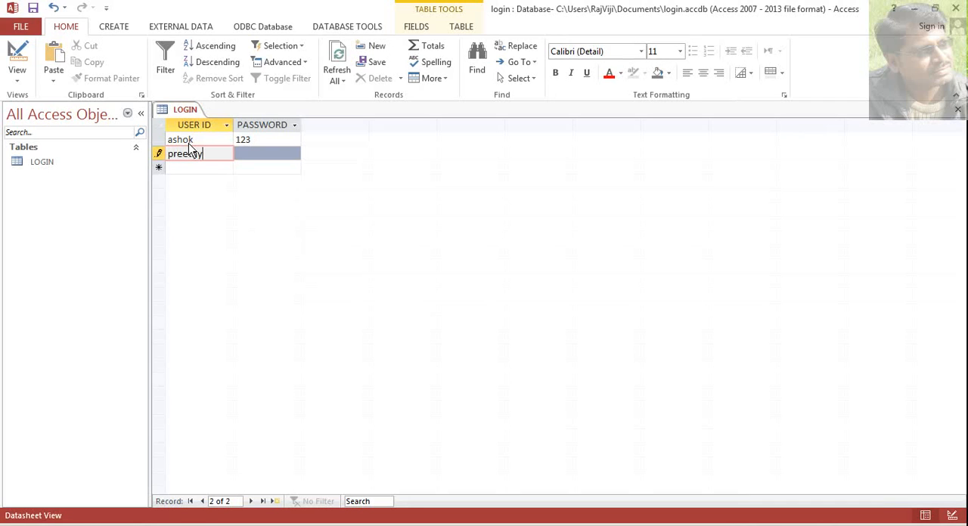
key("Tab")
type("12345")
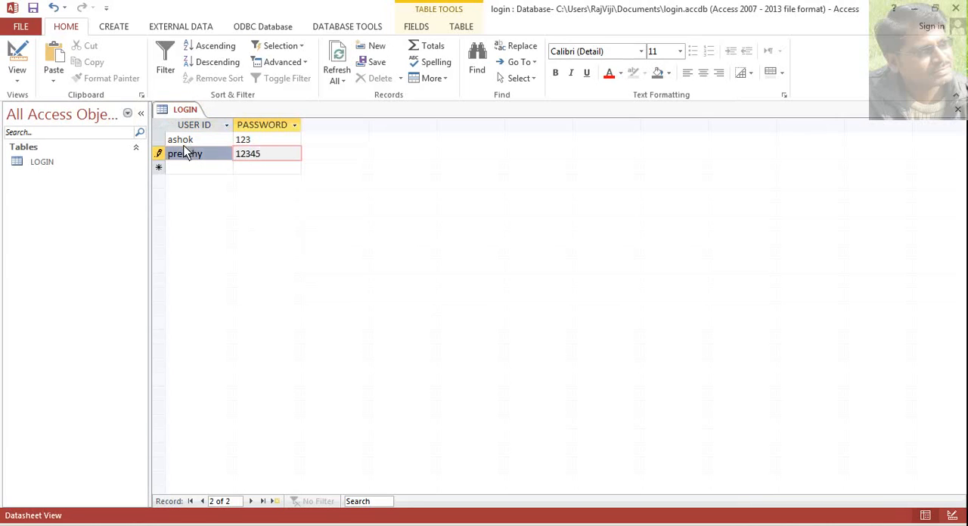
key("Up")
key("Down")
key("Down")
key("Left")
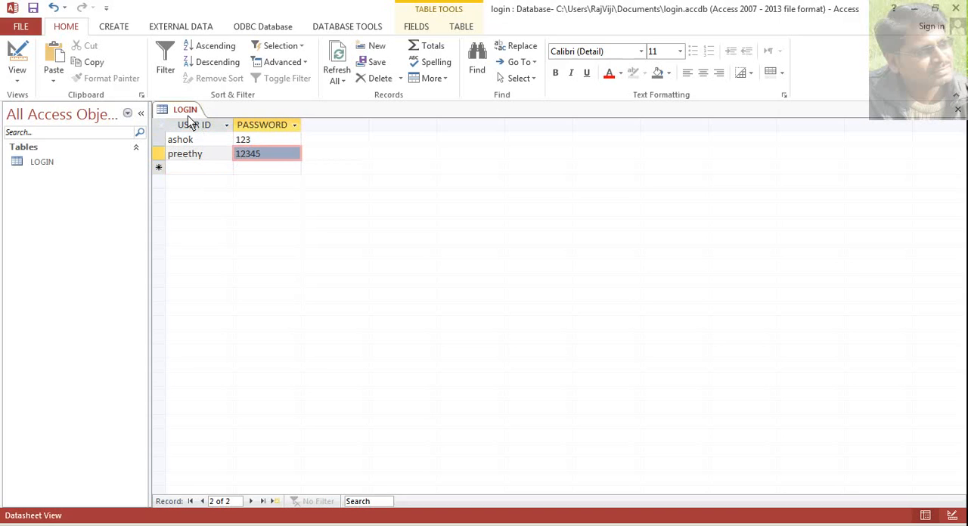
right_click(185, 111)
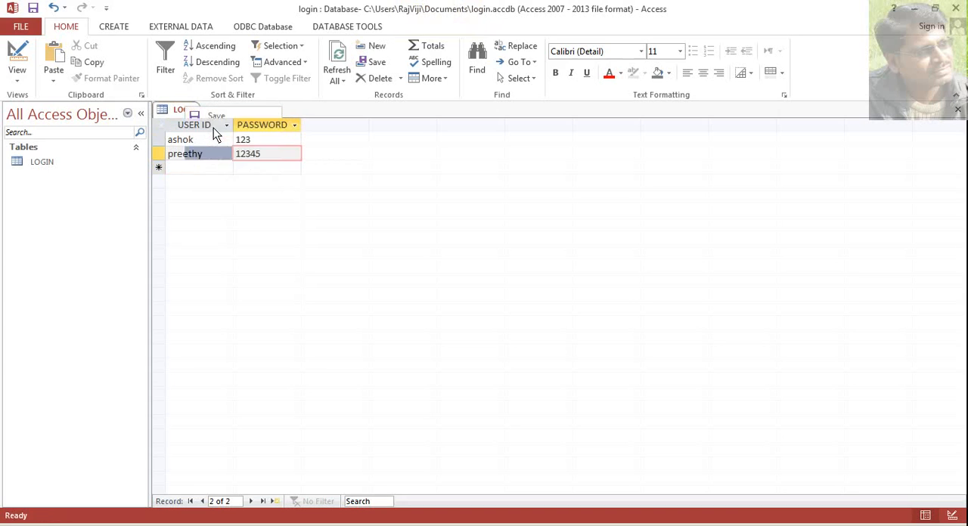
left_click(217, 133)
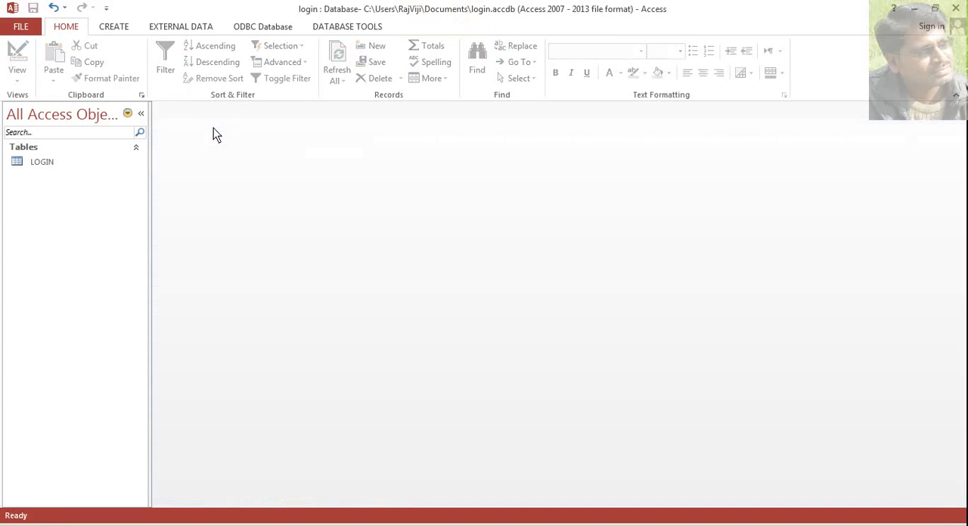
- Create a blank form in Design View and show its Property Sheet
left_click(117, 29)
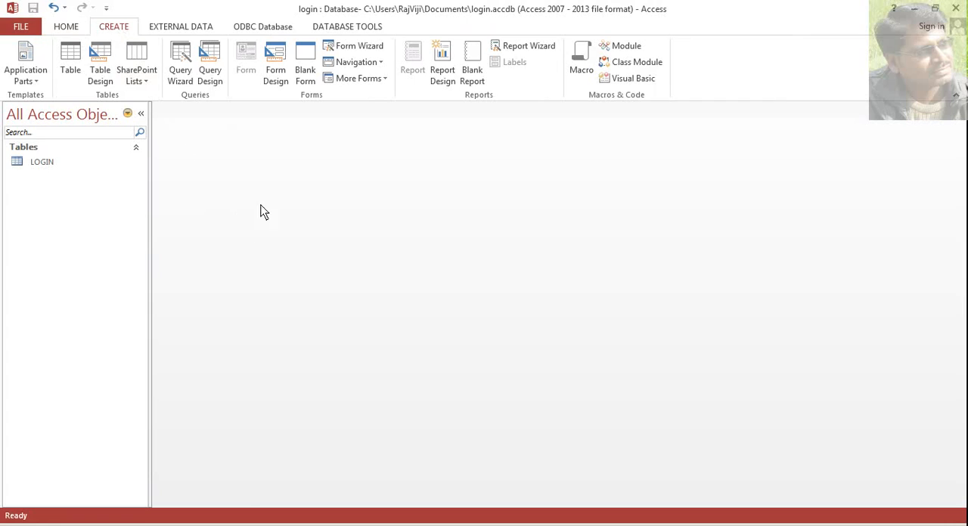
left_click(307, 74)
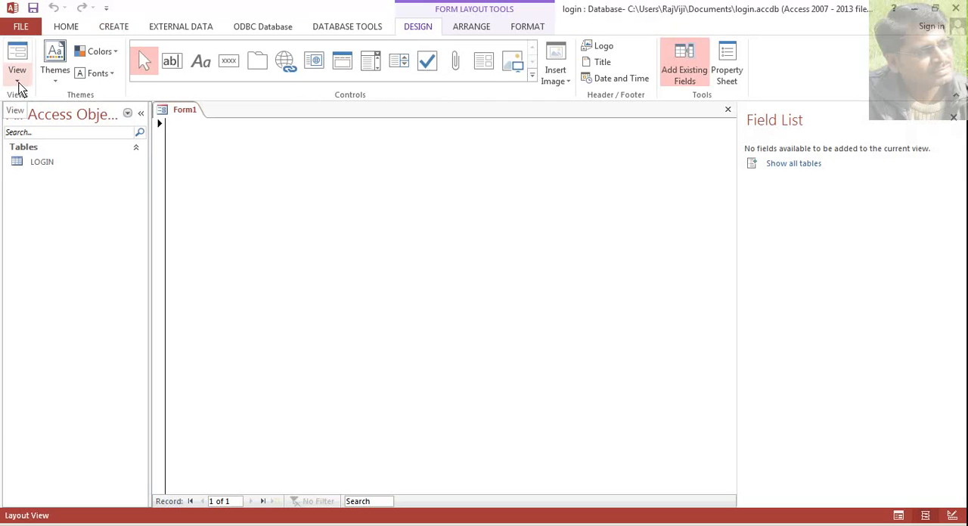
left_click(16, 78)
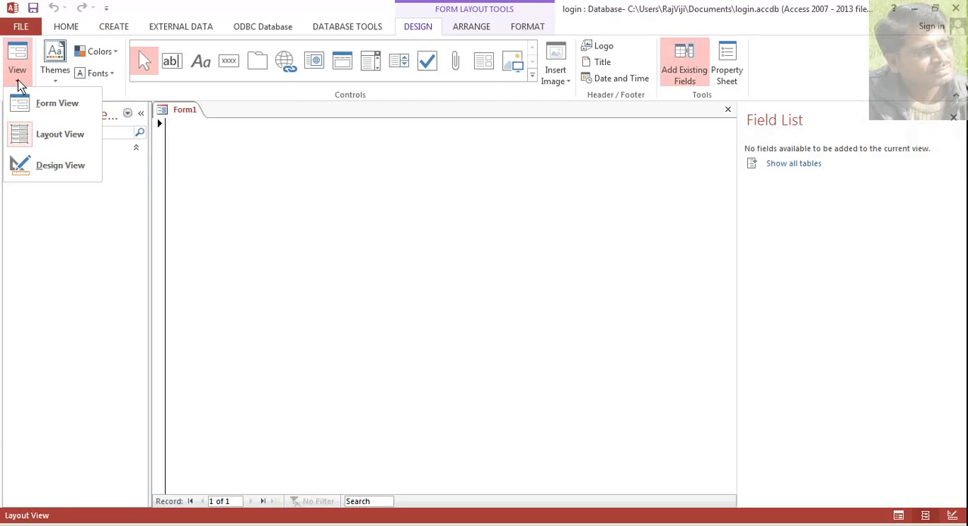
left_click(58, 173)
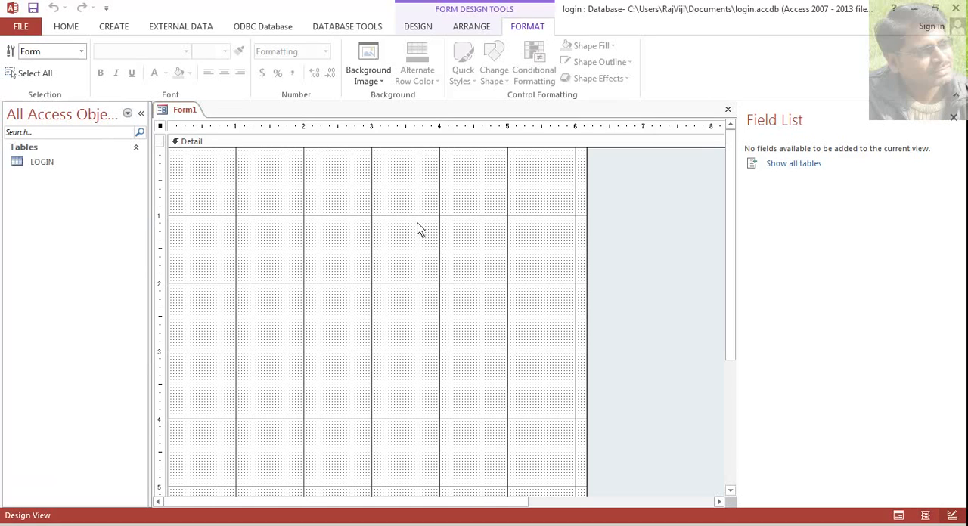
left_click(419, 27)
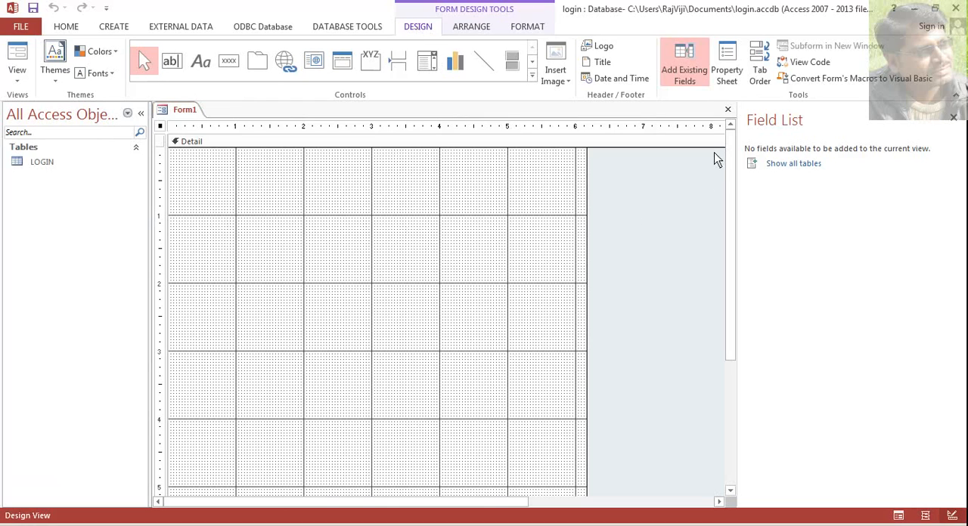
left_click(727, 76)
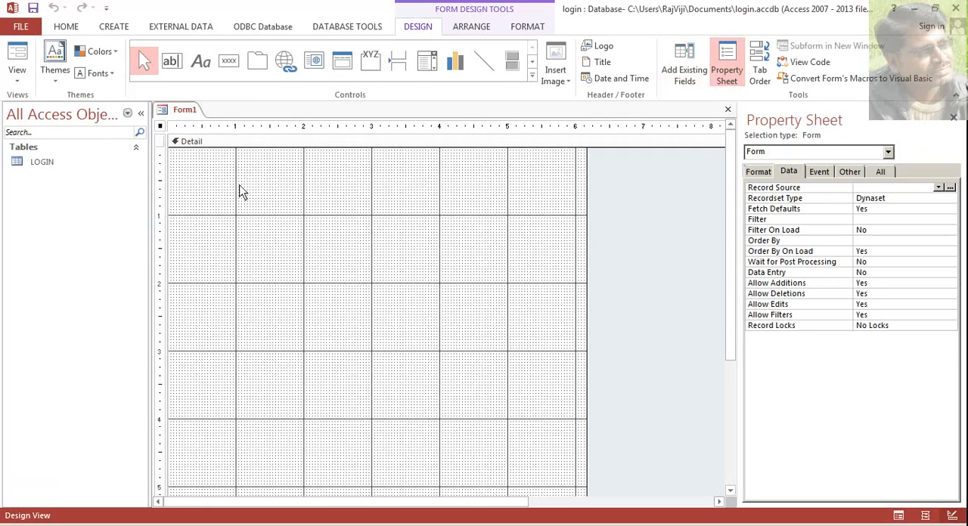
- Add a label about 2.9 inches wide reading LOGIN FORM near the top of the form's Detail section
left_click(202, 66)
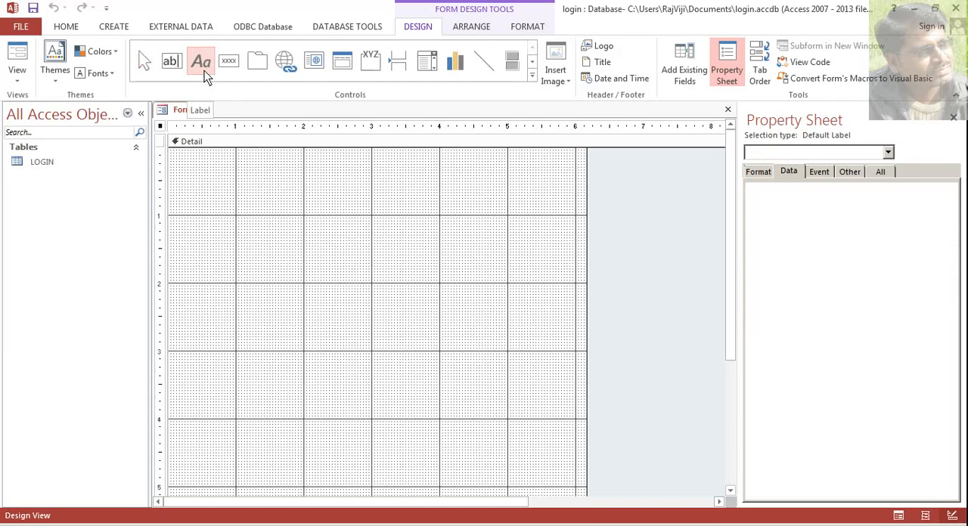
left_click_drag(261, 167, 457, 206)
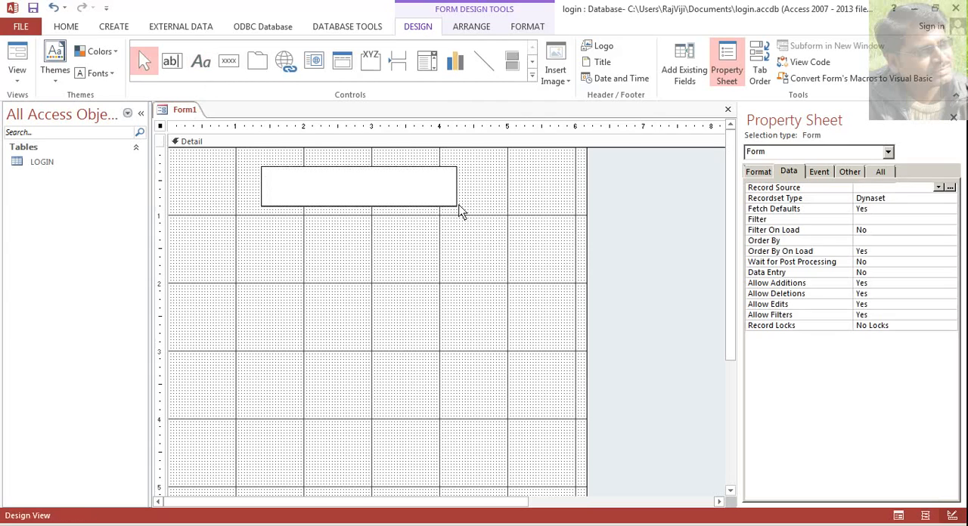
key("Caps_Lock")
type("LOGIN")
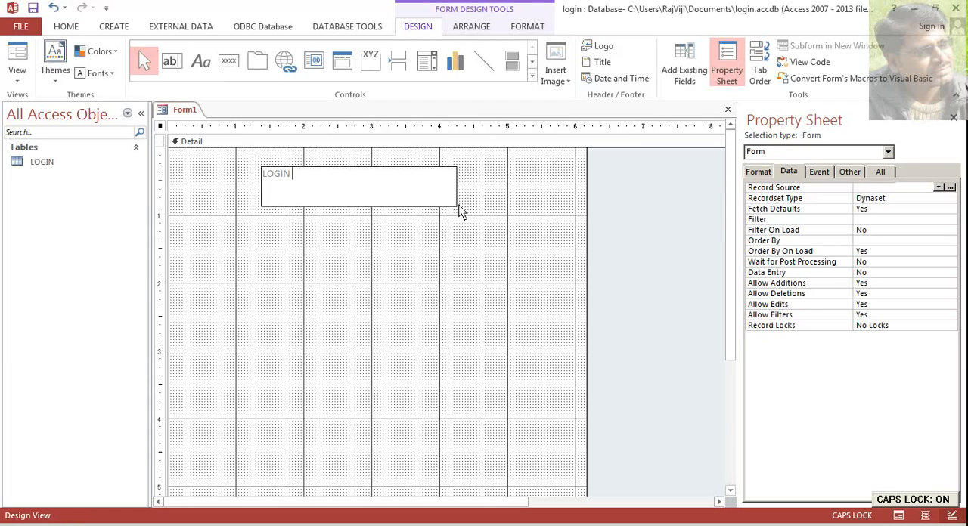
type(" FORM")
left_click(392, 233)
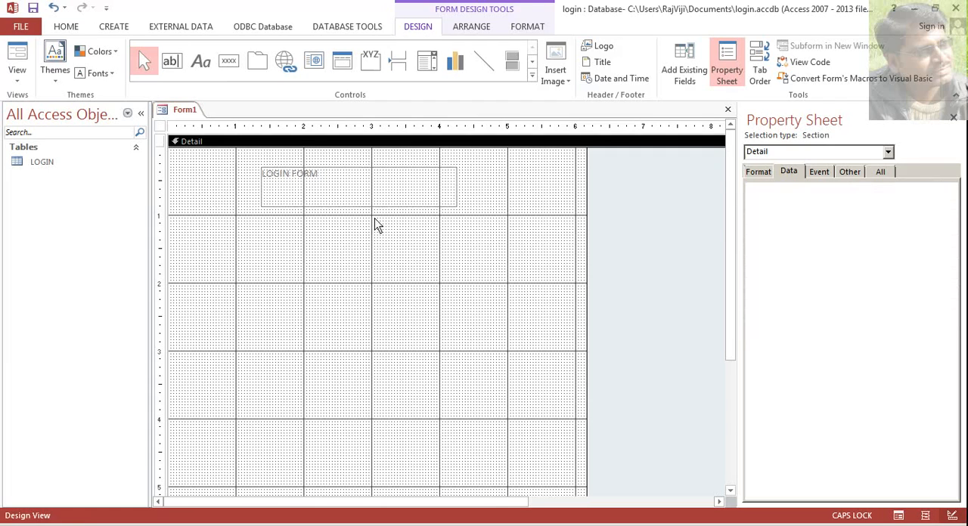
- Format the LOGIN FORM label as bold, non-italic black text at font size 24
left_click(375, 203)
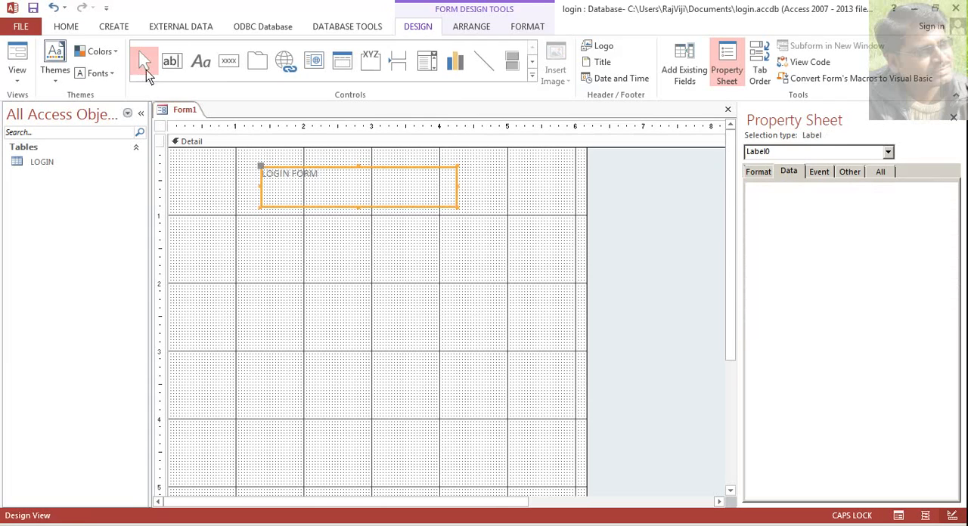
left_click(68, 28)
left_click(680, 52)
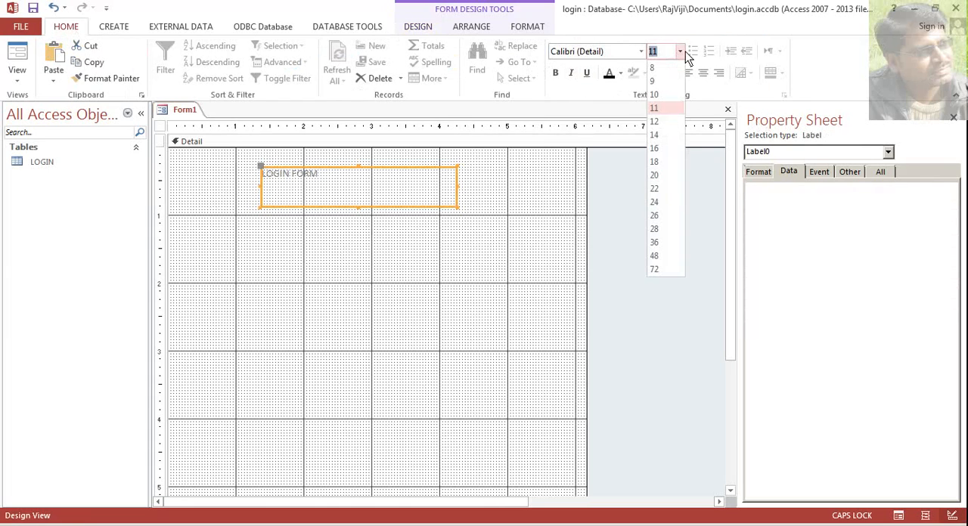
left_click(676, 196)
left_click(571, 73)
left_click(555, 73)
left_click(571, 72)
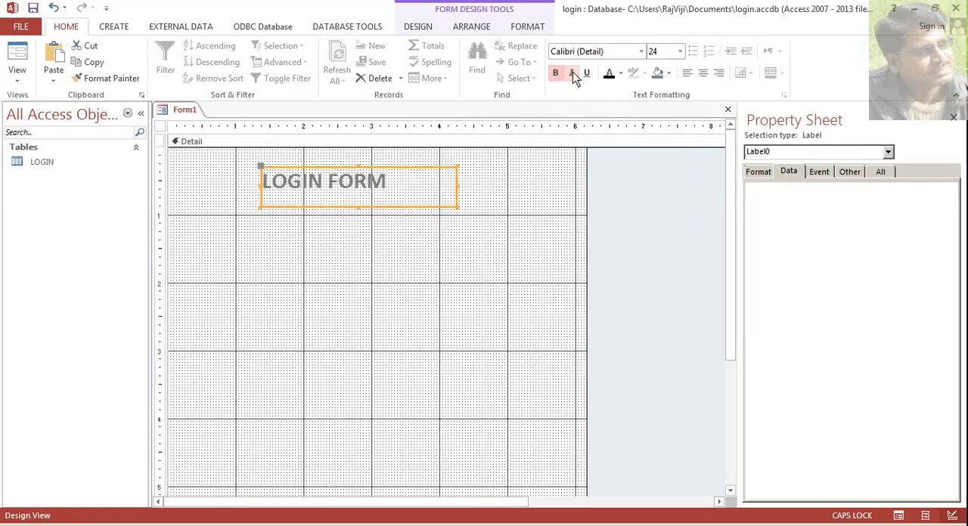
left_click(621, 74)
left_click(618, 90)
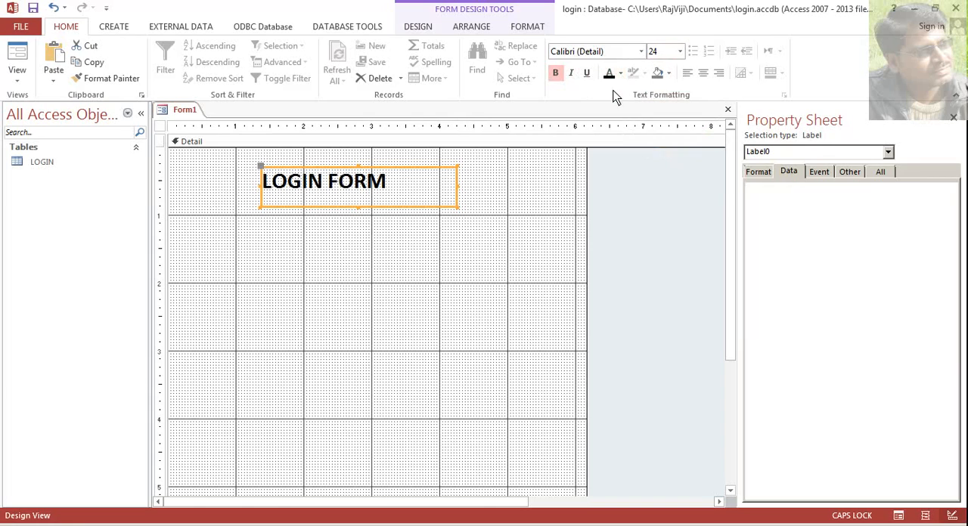
- Set the LOGIN FORM label's font size to 28 and center its text
left_click(683, 56)
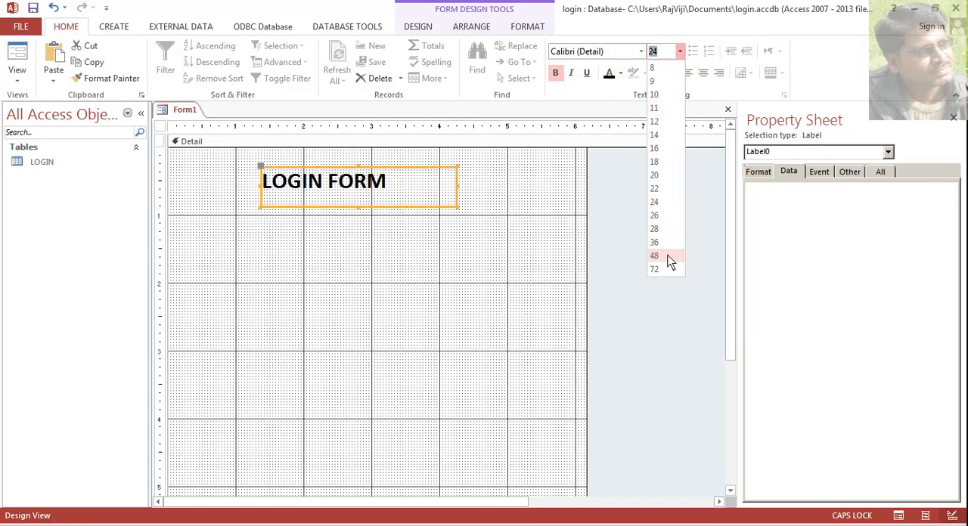
left_click(669, 257)
left_click(680, 51)
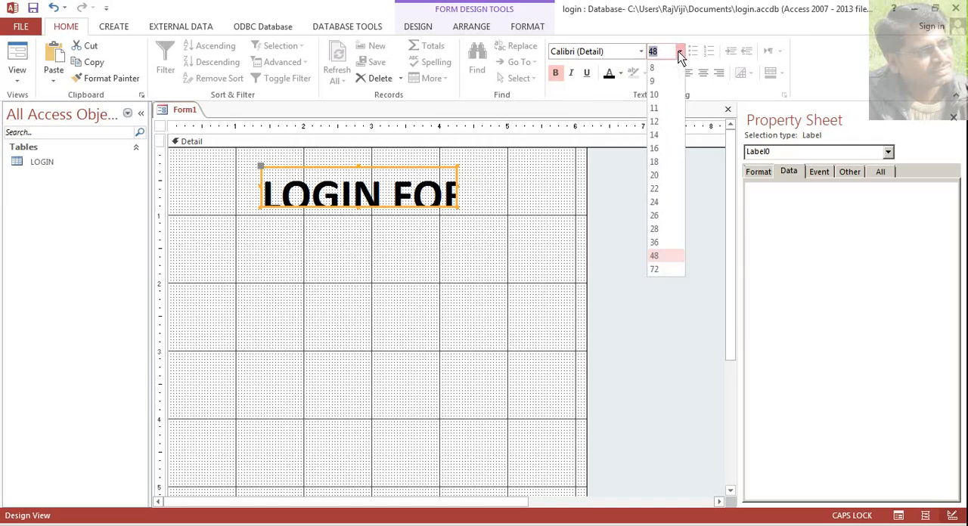
left_click(655, 228)
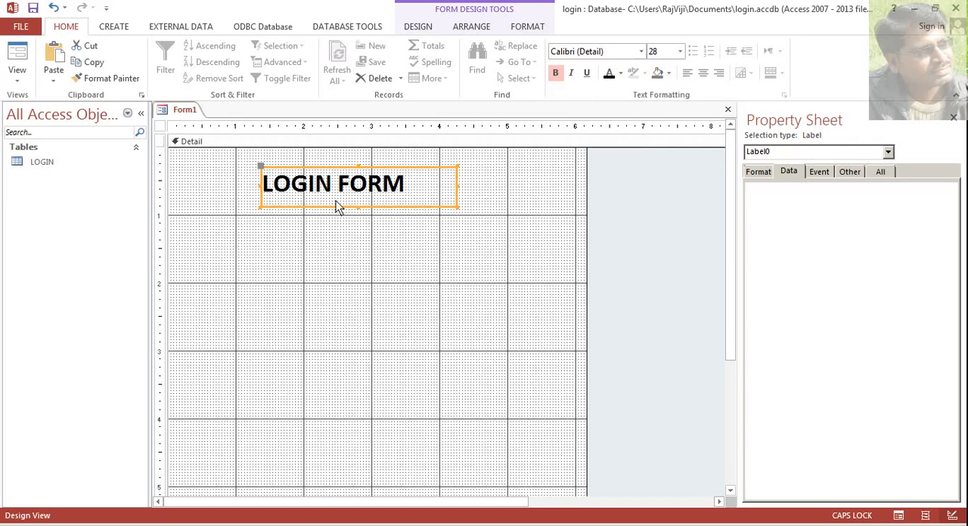
left_click(701, 73)
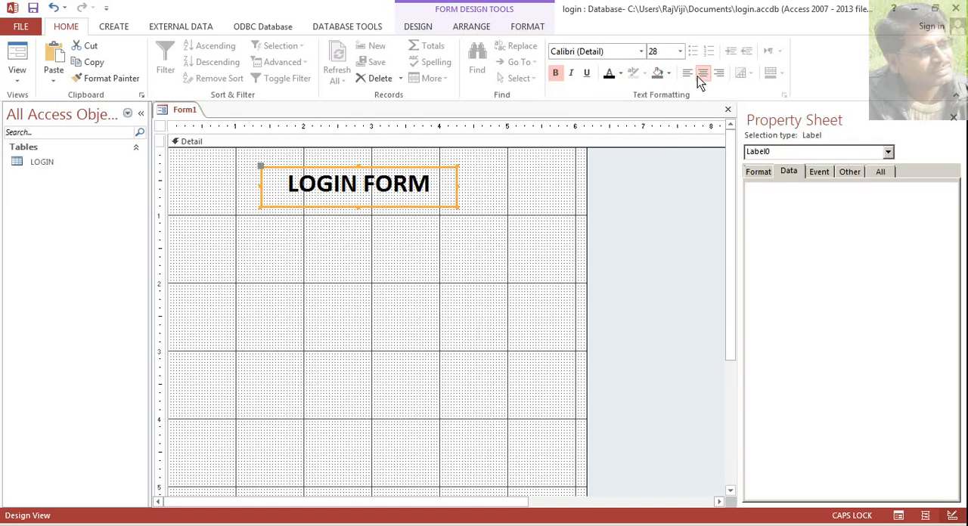
- Move the LOGIN FORM label up and left, and resize the Detail section to about 4.5 inches wide and 3.1 inches high
left_click_drag(320, 207, 269, 195)
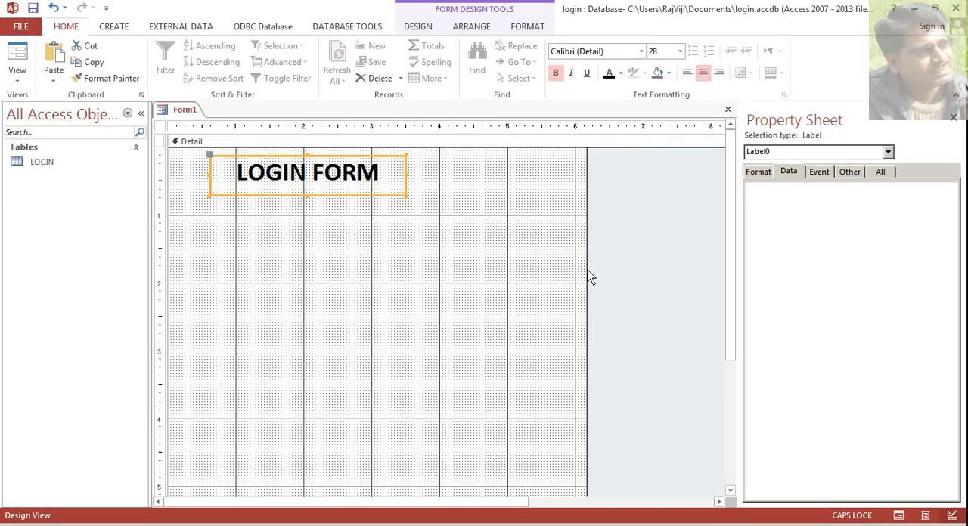
left_click_drag(590, 277, 476, 317)
scroll(319, 441, "down", 2)
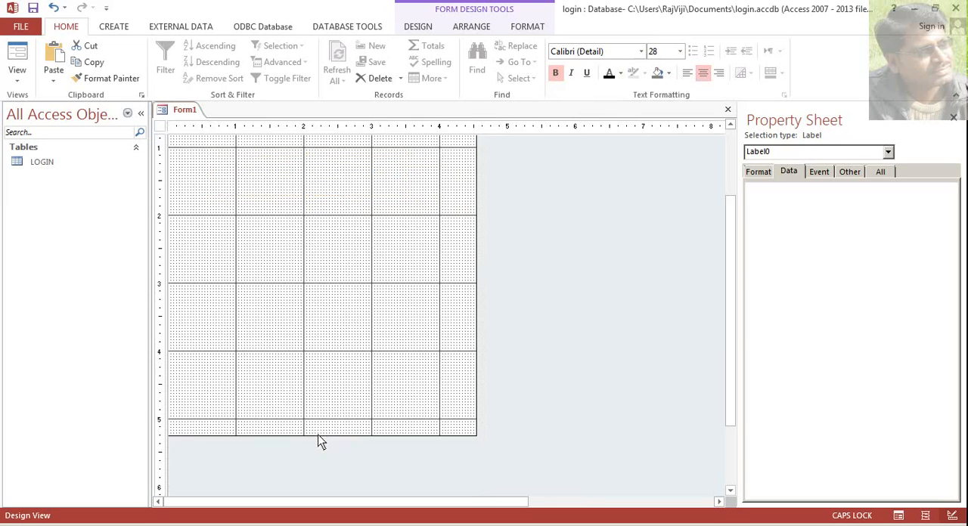
left_click_drag(320, 440, 363, 215)
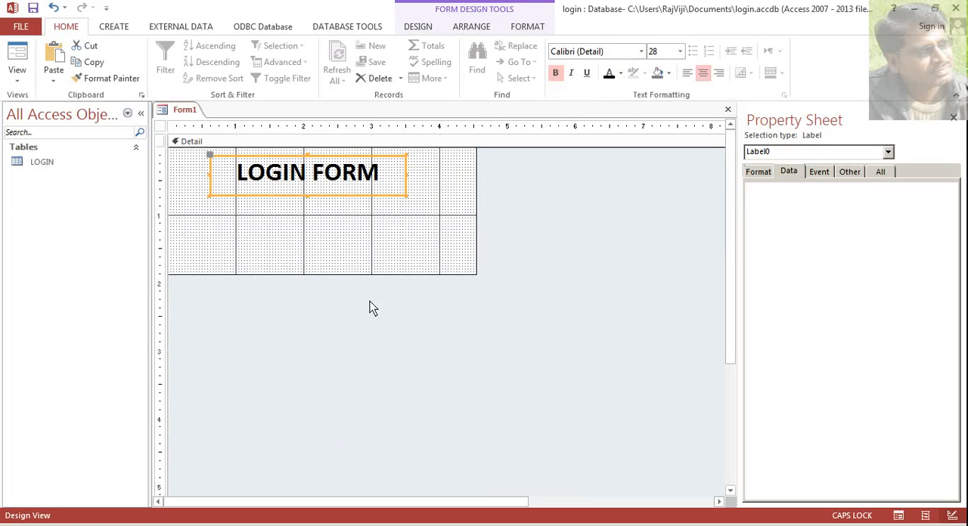
left_click_drag(342, 275, 348, 358)
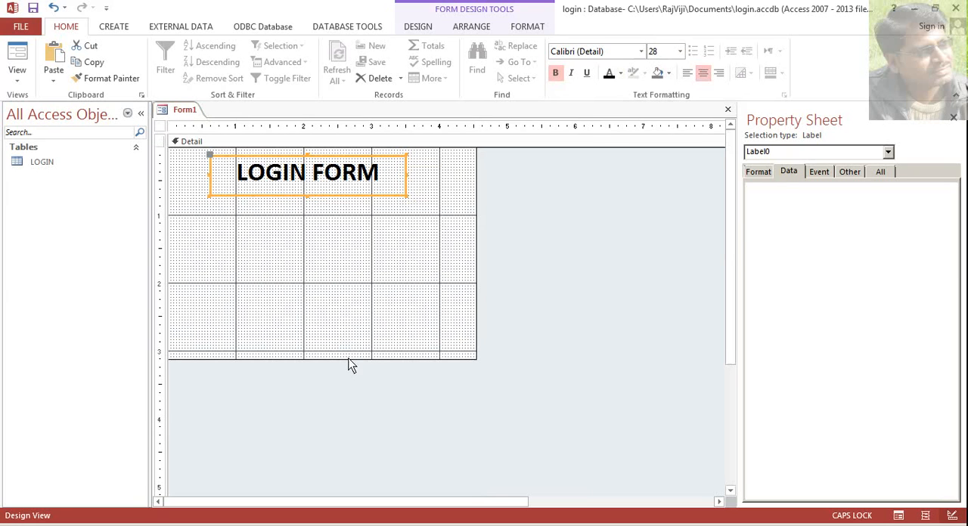
- Save the form under the name LOGIN FORM
left_click(420, 29)
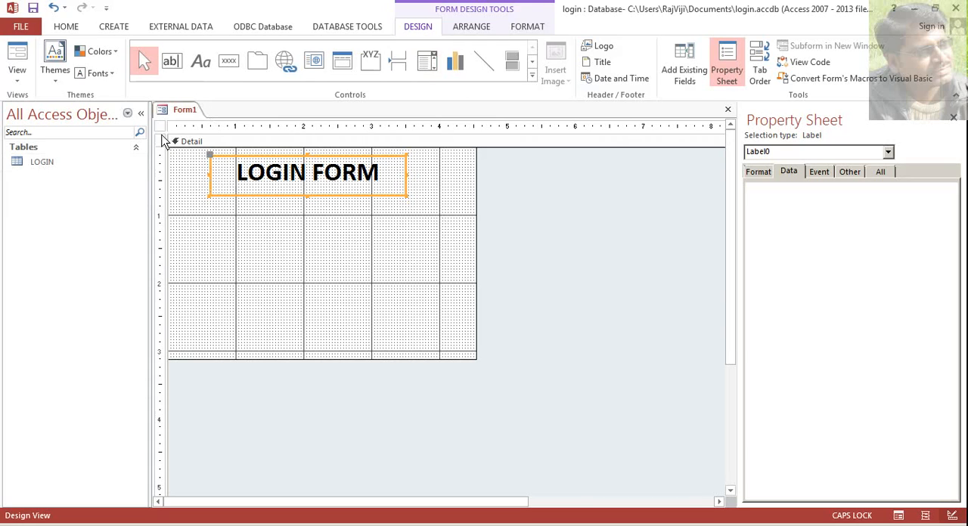
right_click(183, 115)
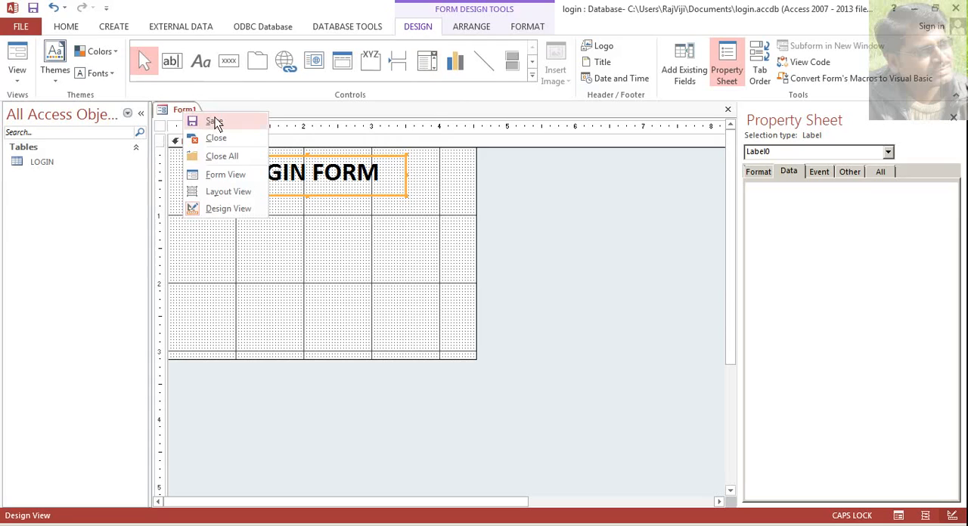
left_click(215, 122)
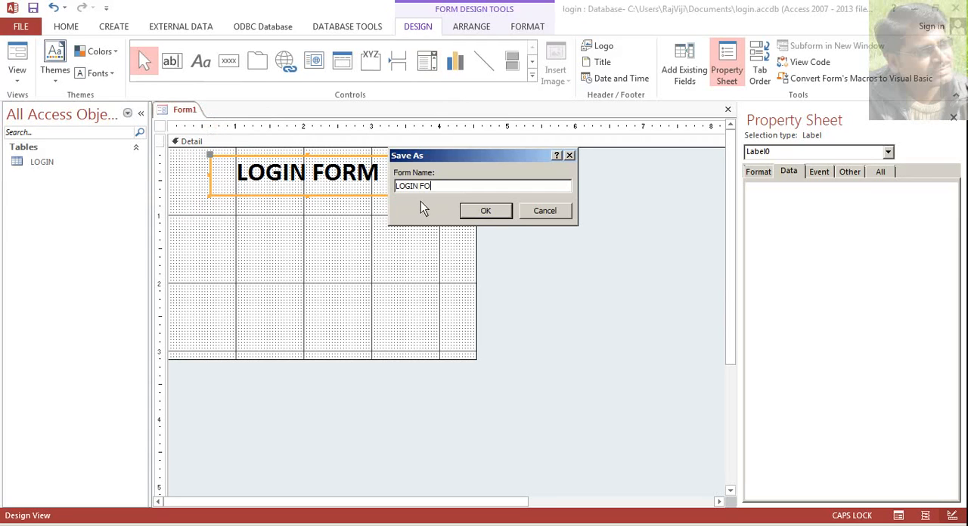
type("LOGIN FORM")
left_click(487, 211)
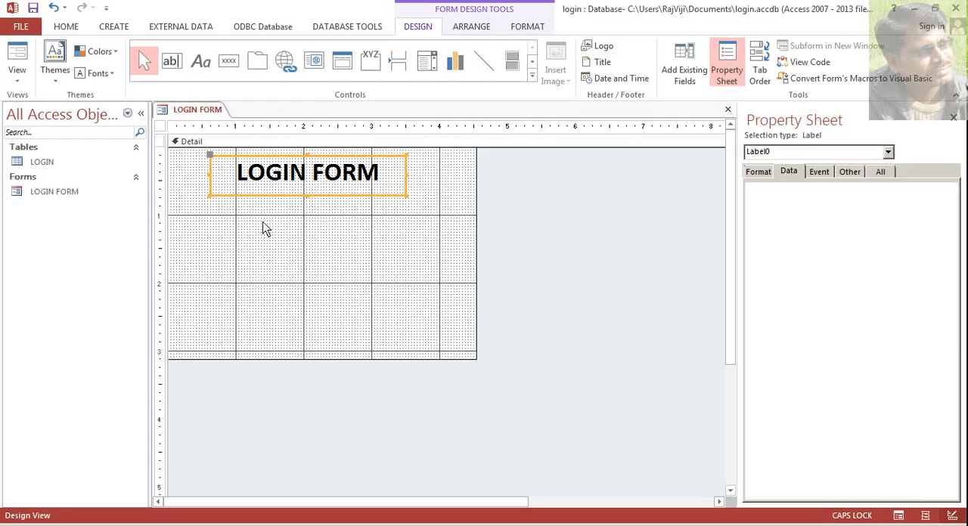
- Set the form's Record Source property to the LOGIN table
left_click(38, 164)
left_click(429, 261)
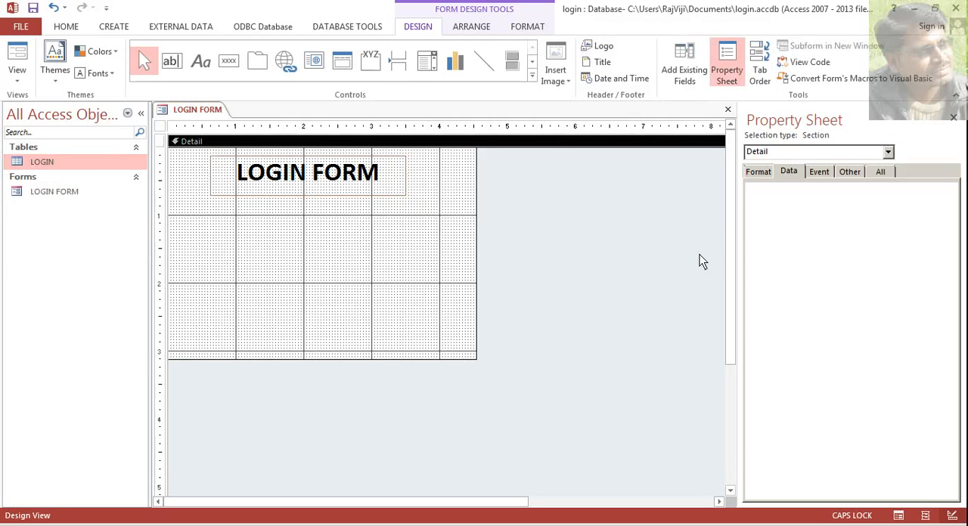
left_click(804, 152)
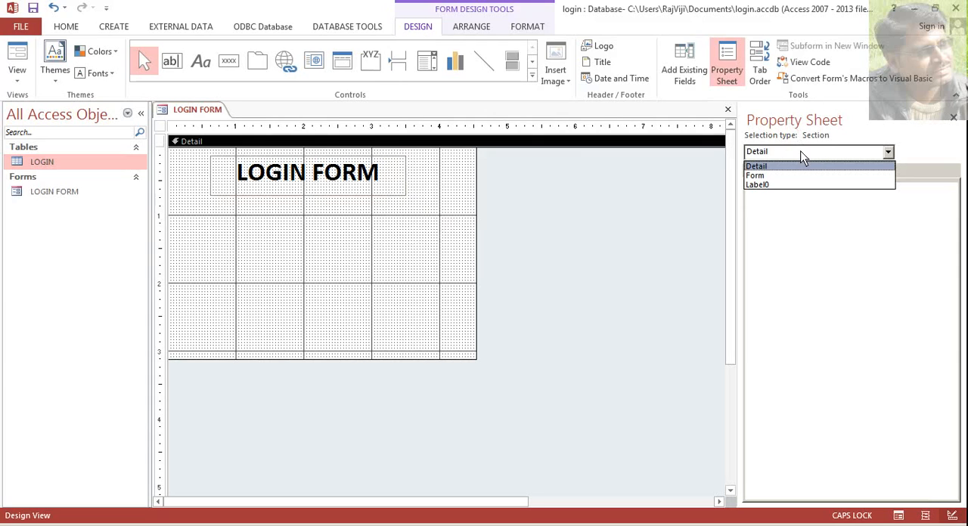
left_click(755, 175)
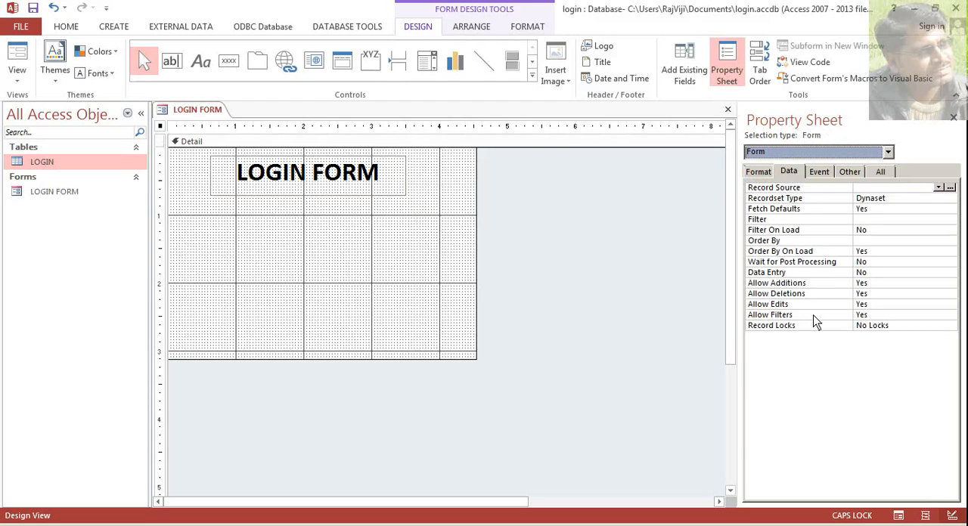
left_click(789, 175)
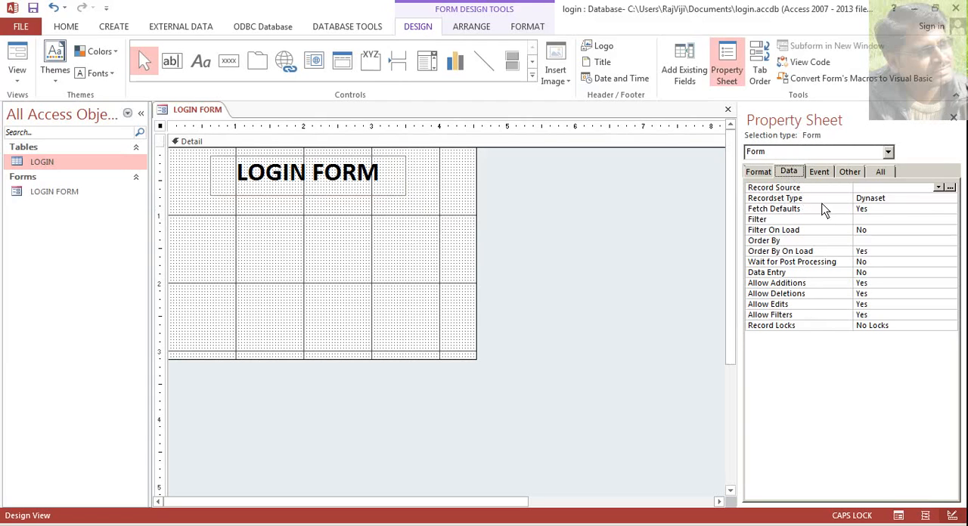
left_click(938, 189)
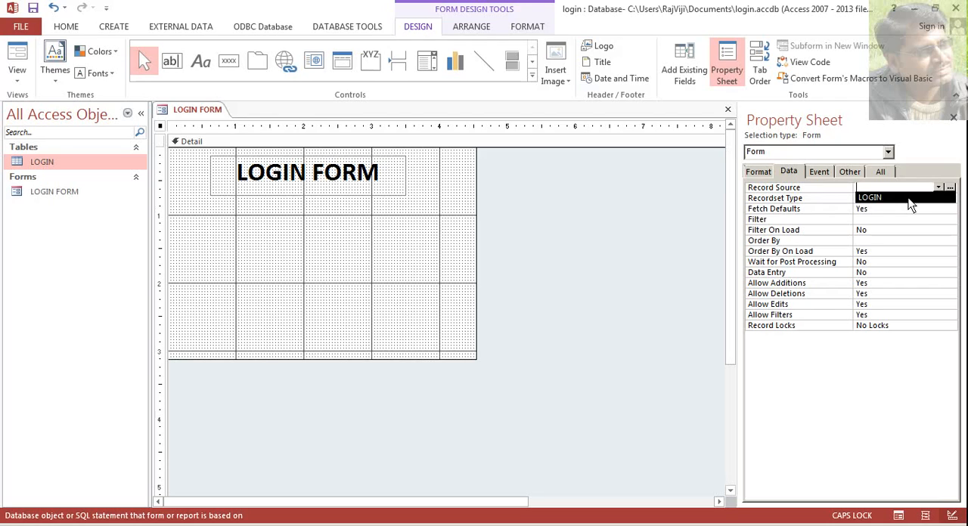
left_click(909, 199)
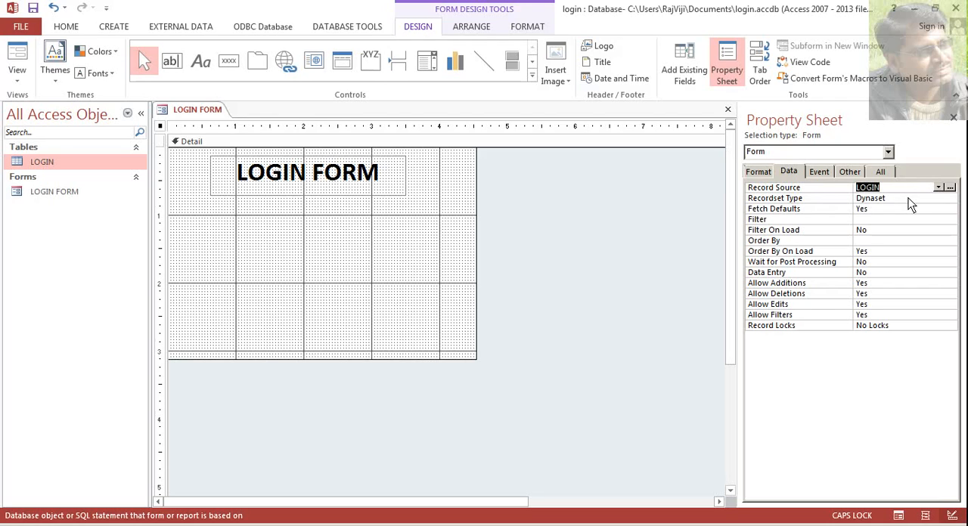
left_click(406, 261)
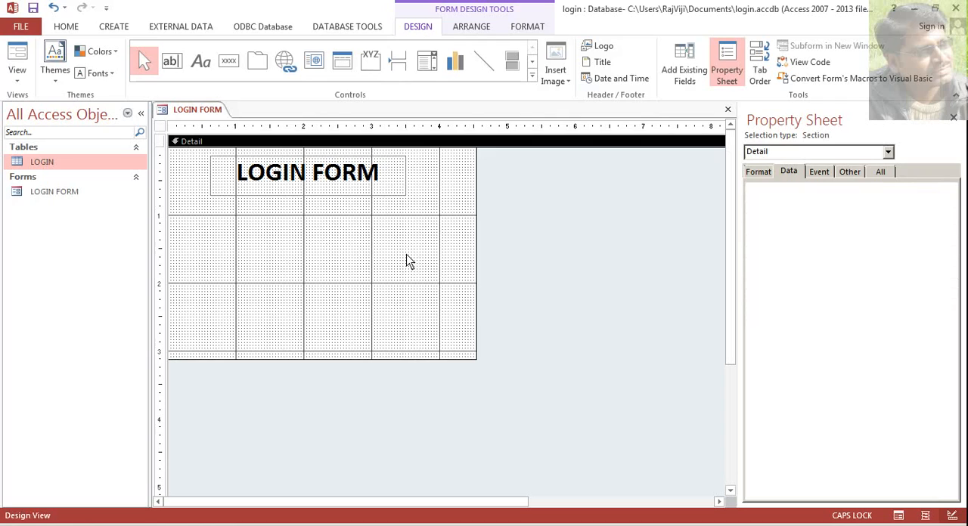
- Draw a combo box about 1.75 inches wide below the LOGIN FORM label
left_click(428, 74)
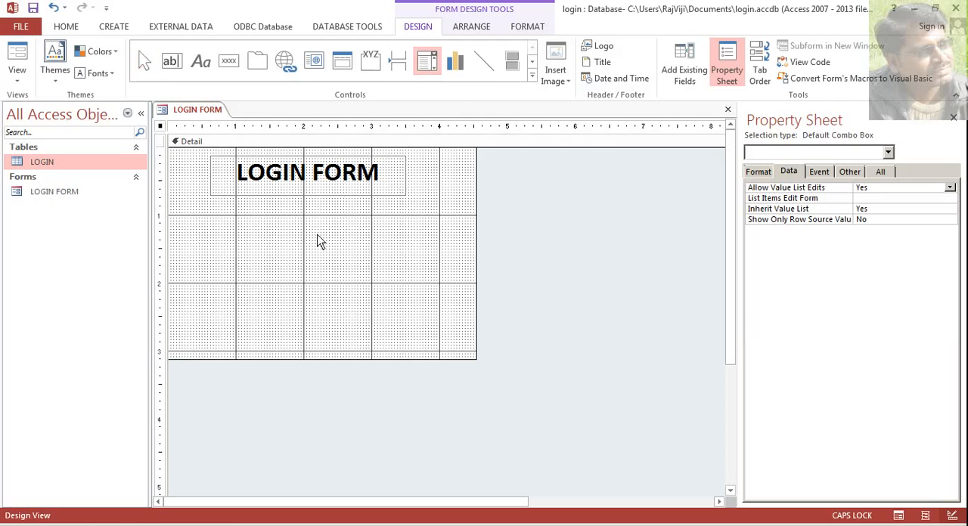
left_click_drag(292, 210, 412, 228)
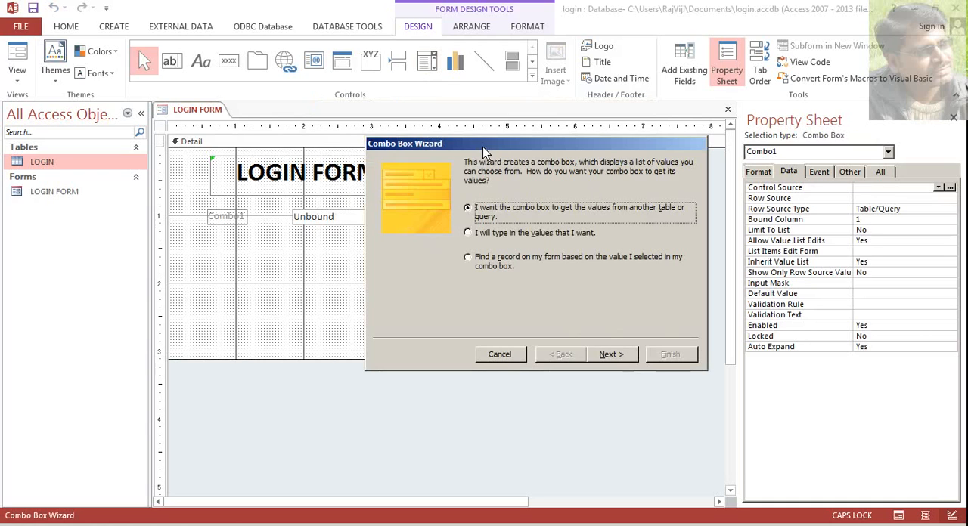
left_click_drag(483, 148, 478, 145)
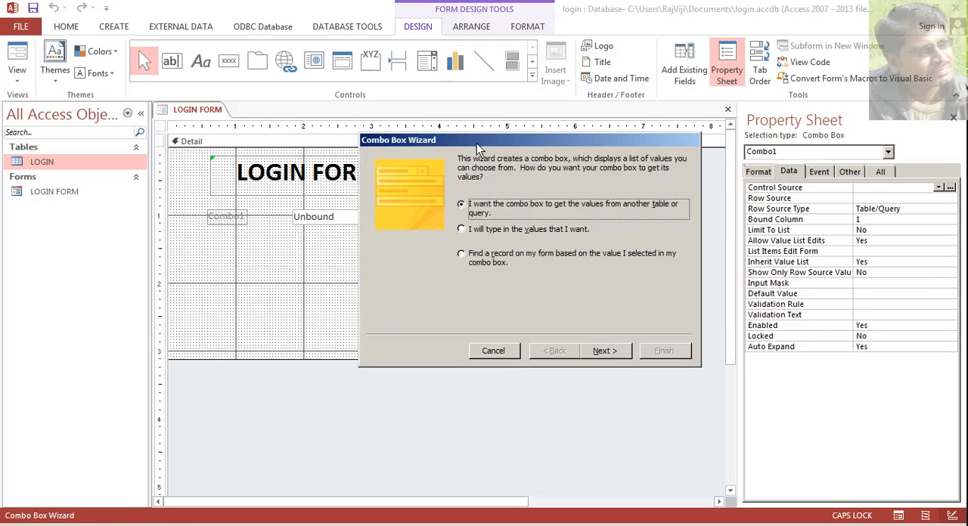
left_click_drag(476, 143, 465, 132)
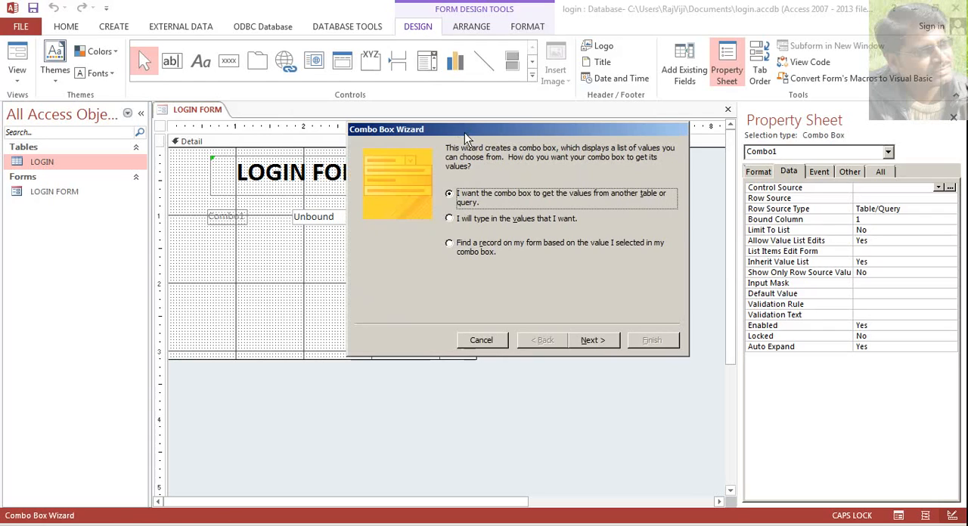
- Configure the combo box to find a record on the form by the selected USER ID, keeping USER ID as its label
left_click(463, 252)
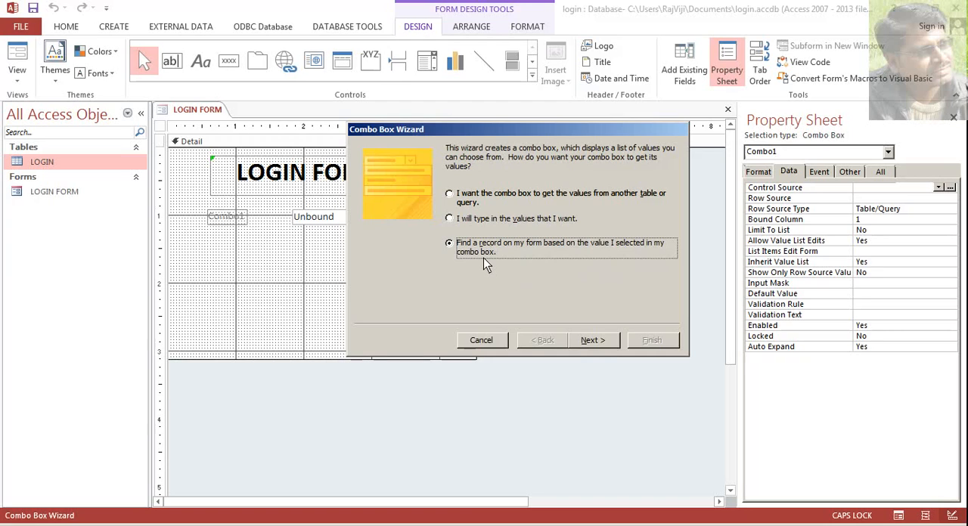
left_click(592, 341)
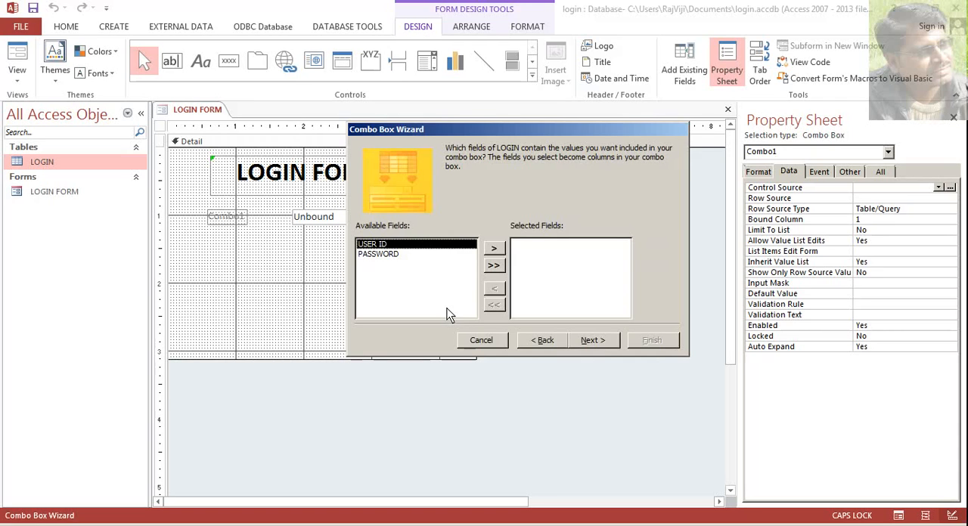
left_click(496, 251)
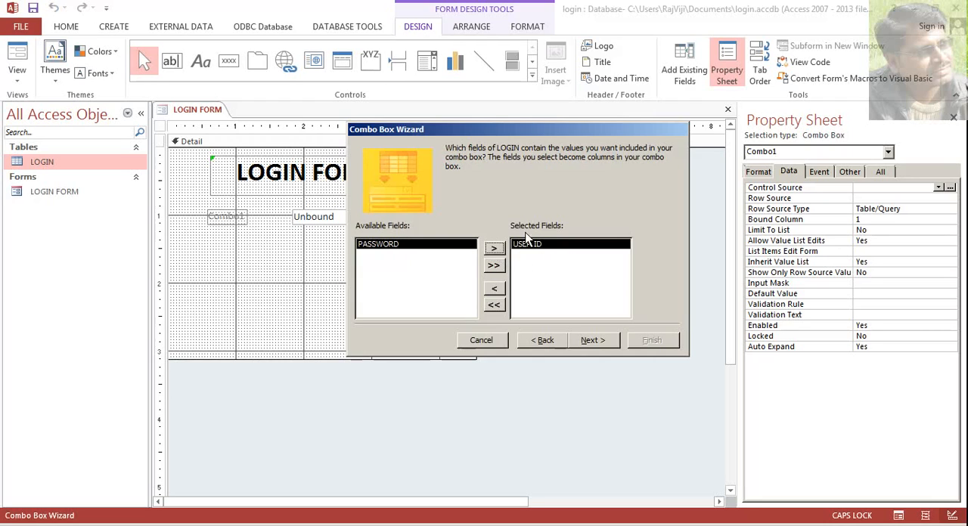
left_click(608, 348)
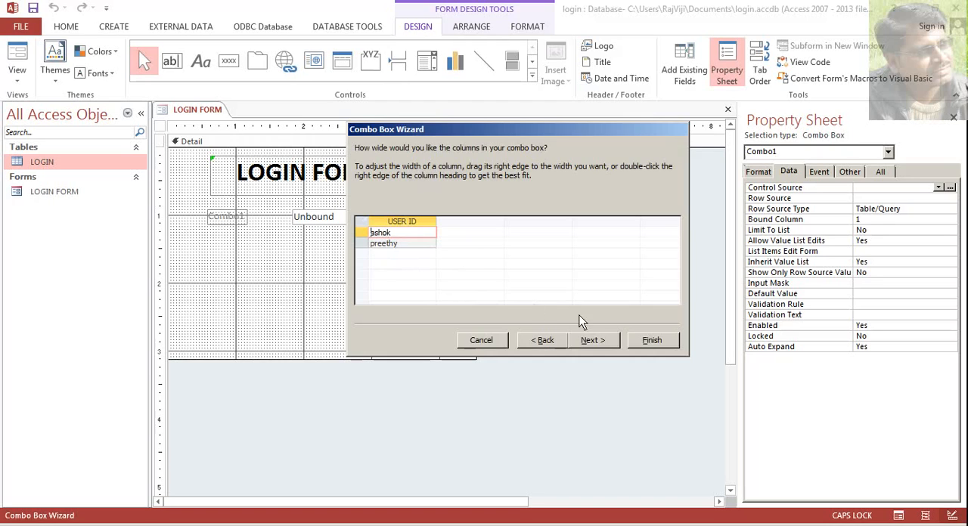
left_click(610, 344)
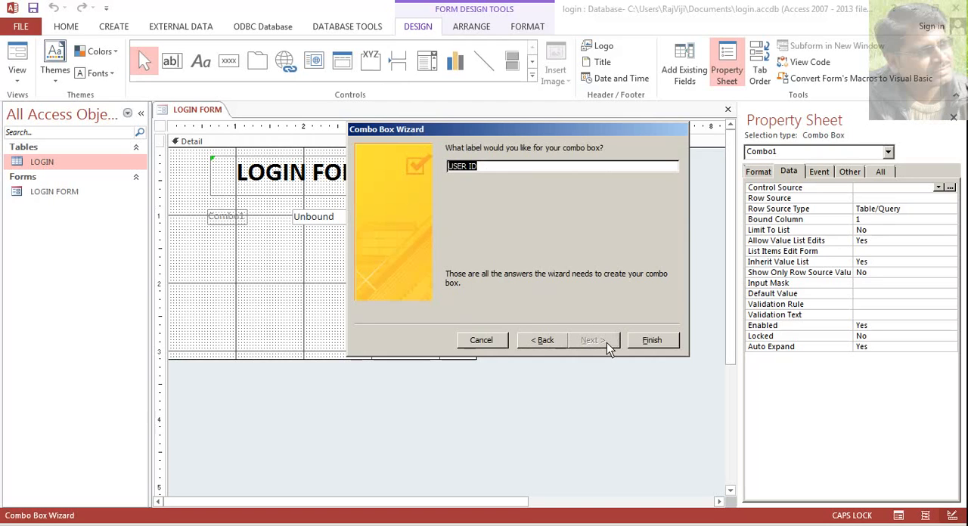
left_click(646, 342)
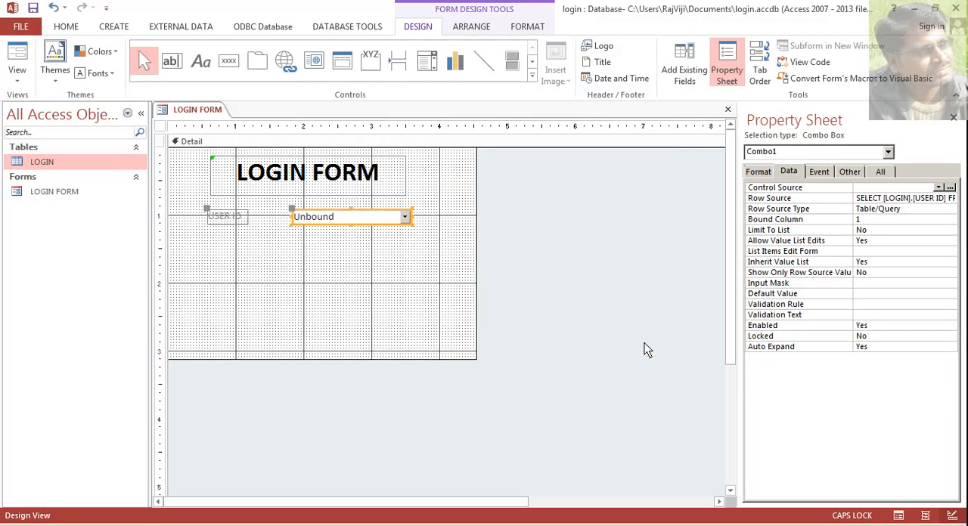
- Add a text box about 1.7 inches wide directly below the USER ID combo box
left_click(172, 62)
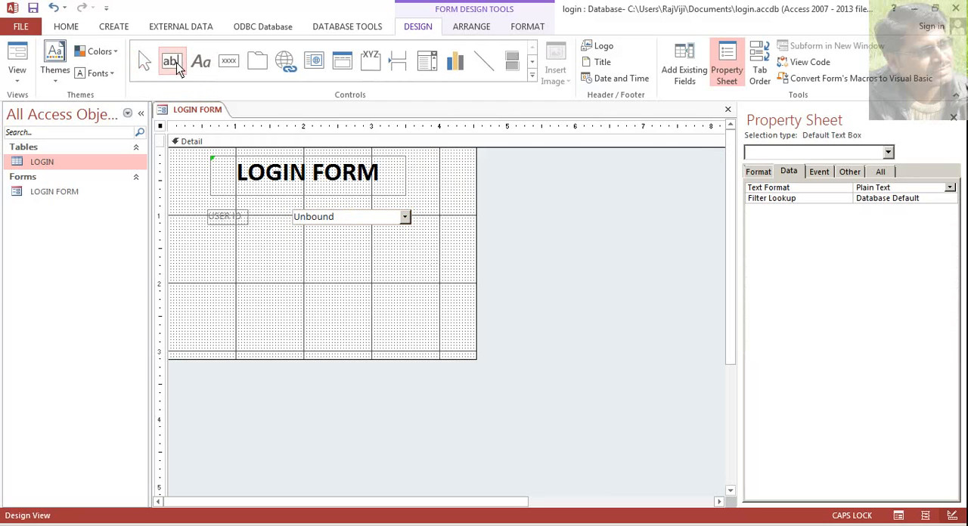
left_click(293, 239)
left_click_drag(293, 240, 411, 255)
- Change the new text box's label to PASSWORD:
left_click(229, 247)
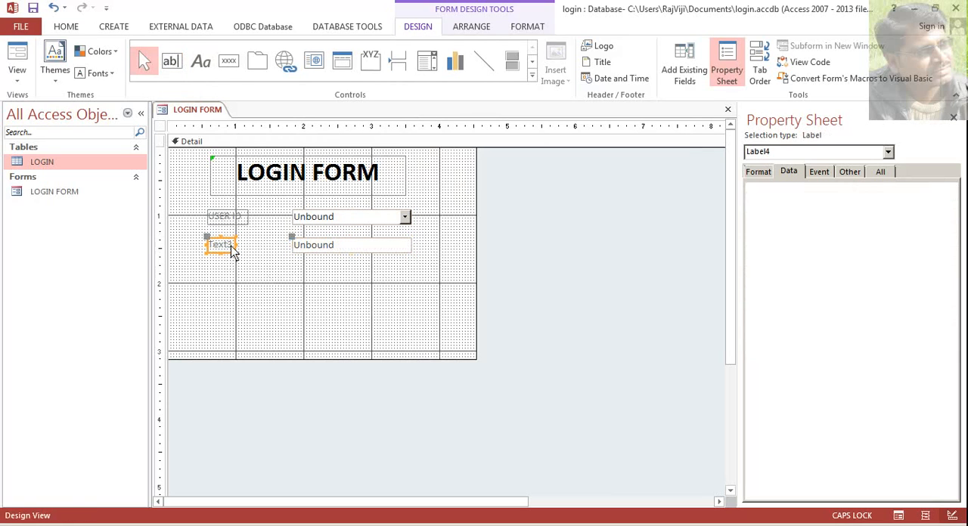
key("BackSpace")
key("BackSpace")
key("BackSpace")
key("BackSpace")
key("BackSpace")
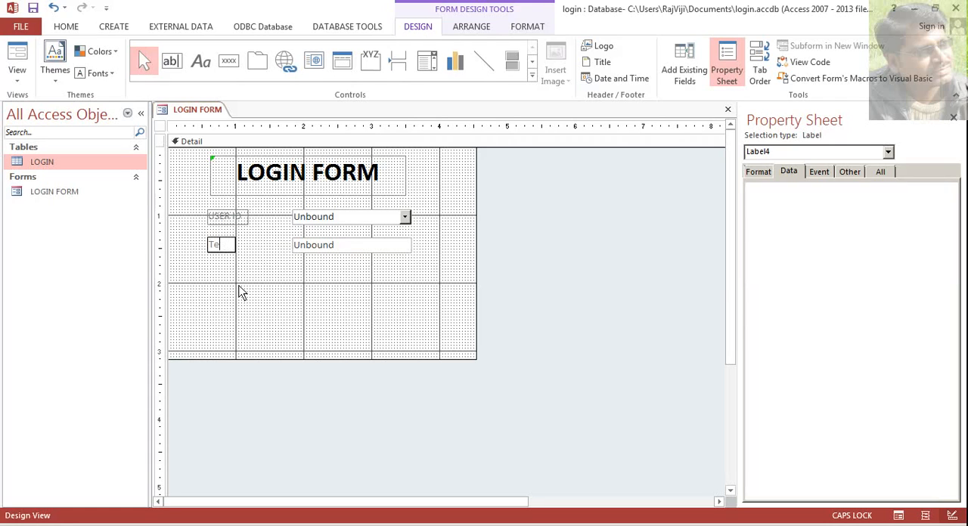
type("PASSWORD:")
left_click(236, 297)
- Widen the USER ID combo box and the PASSWORD text box to about 1.9 inches each
left_click(309, 222)
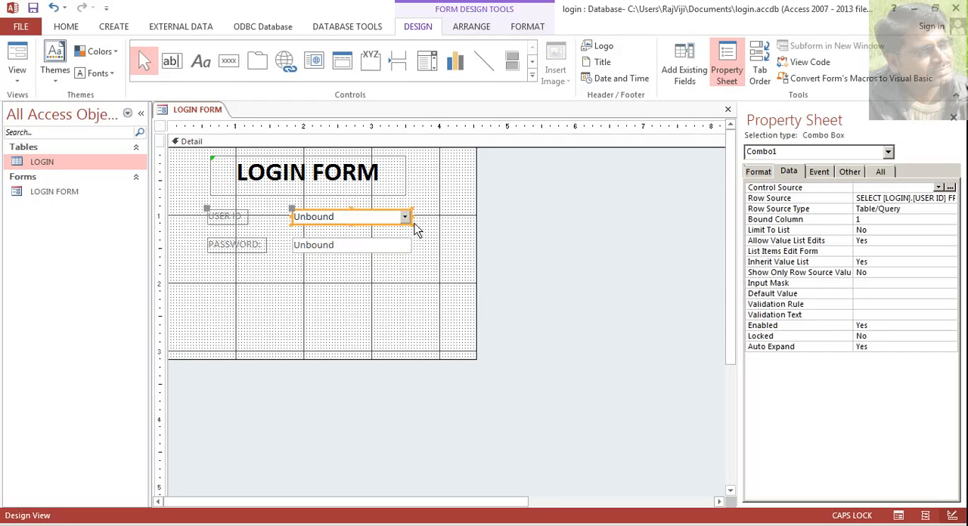
left_click_drag(411, 219, 421, 250)
left_click(404, 250)
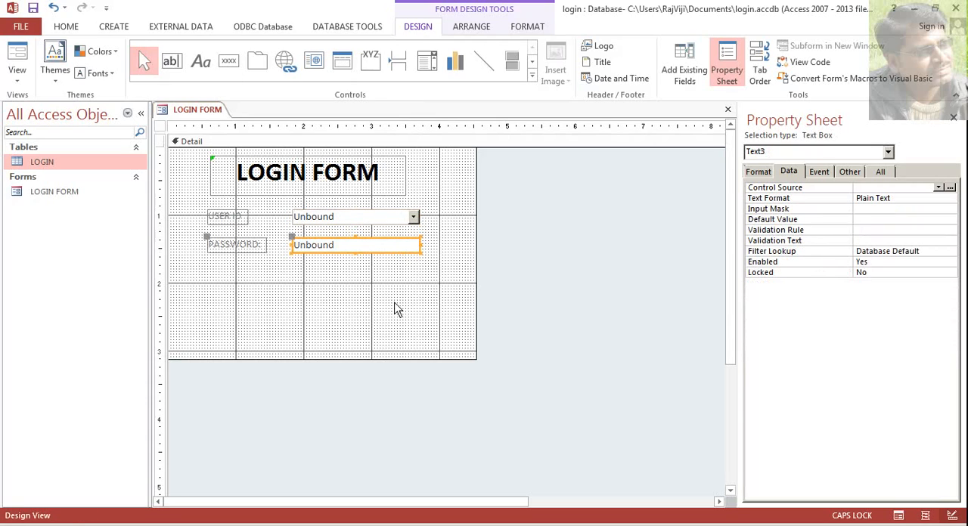
left_click(269, 299)
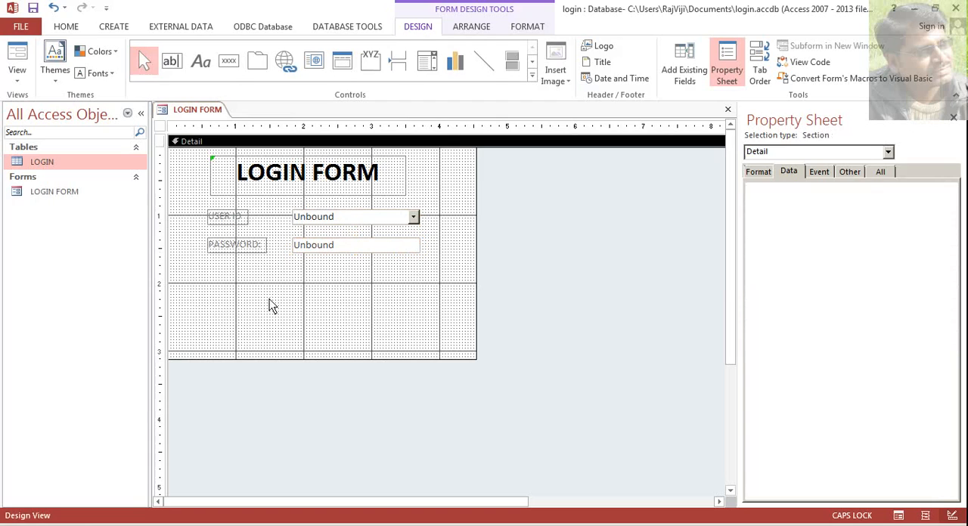
- Add a second text box about 1.9 inches wide below the PASSWORD text box and change its label to PASSWORD:
left_click(172, 63)
left_click_drag(295, 281, 422, 299)
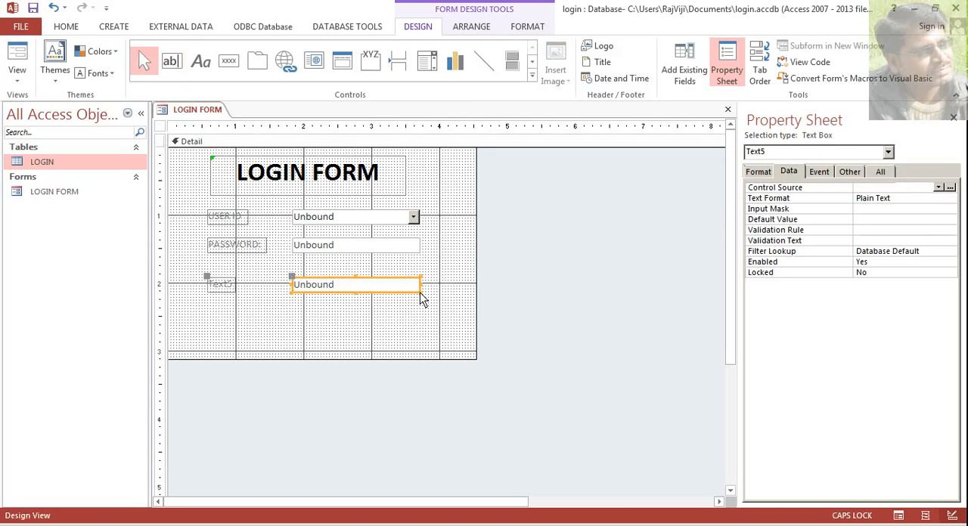
left_click(224, 286)
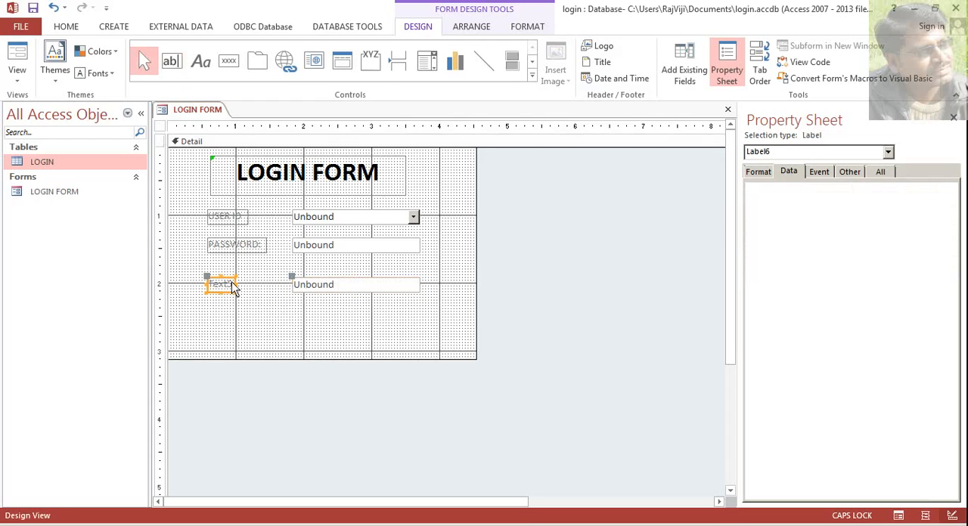
key("BackSpace")
type("PASS")
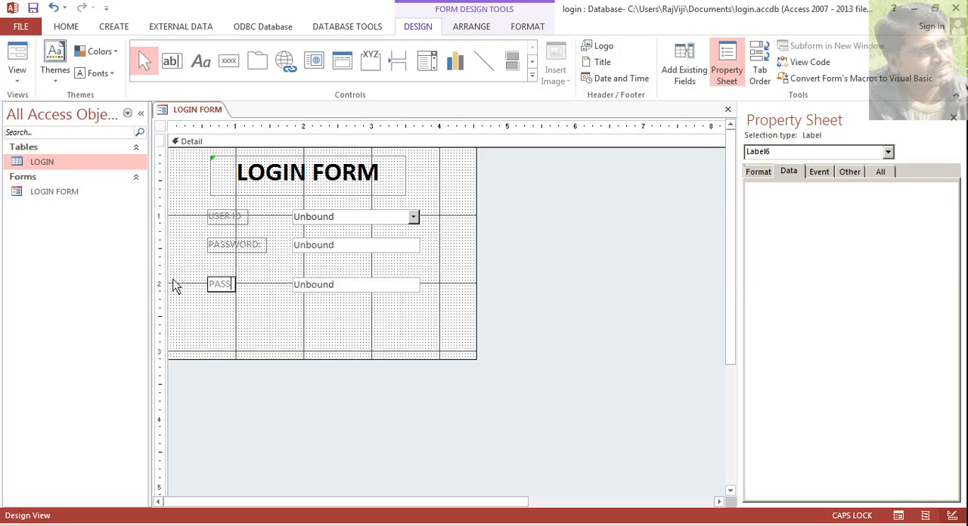
type("WORD:")
left_click(307, 317)
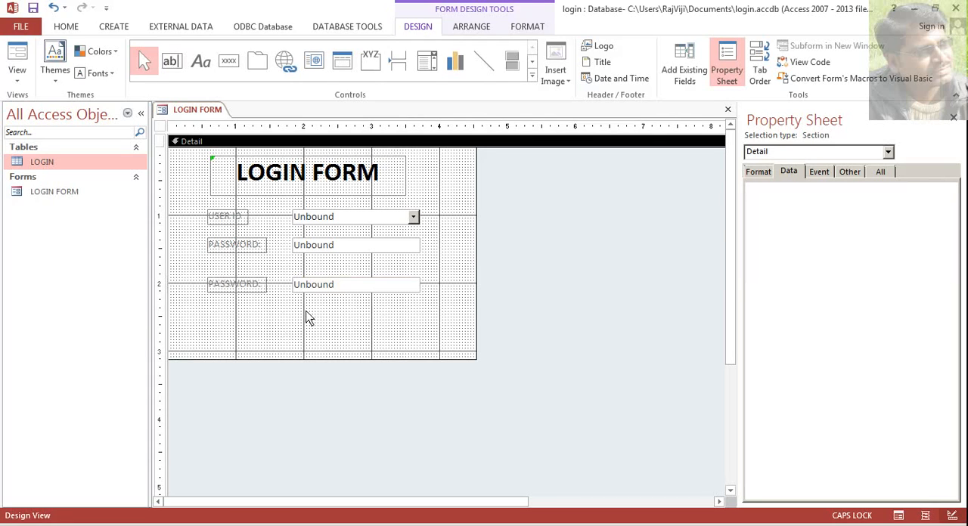
- Move the second password text box down about 0.25 inch and set its Control Source to the PASSWORD field
left_click(313, 256)
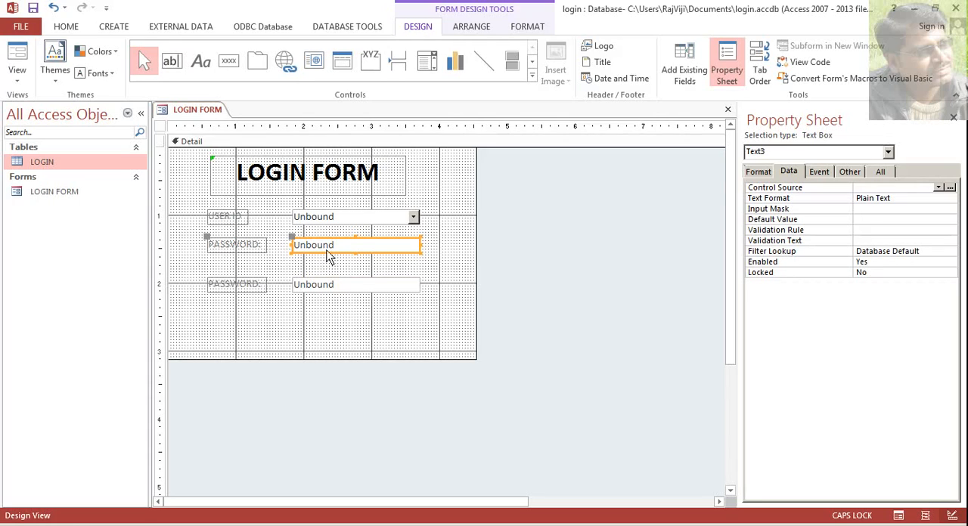
left_click(326, 292)
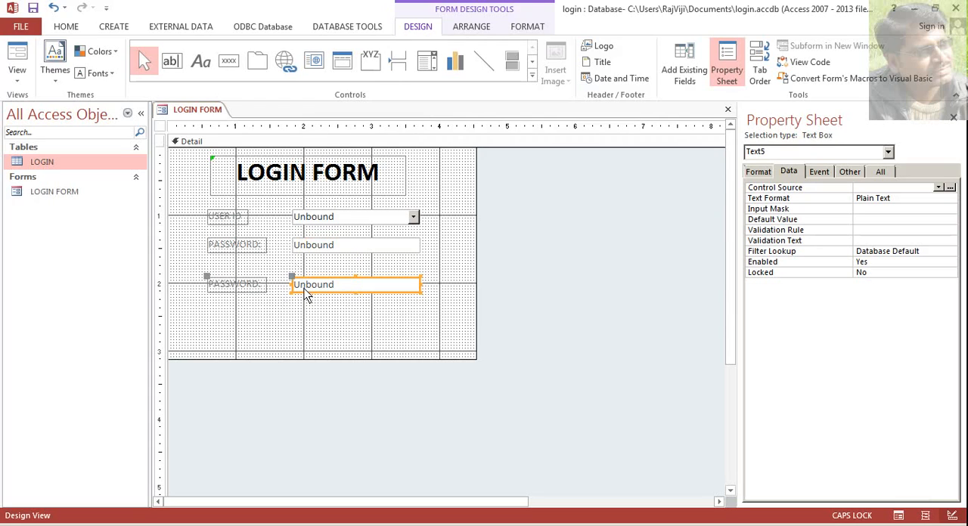
left_click(309, 252)
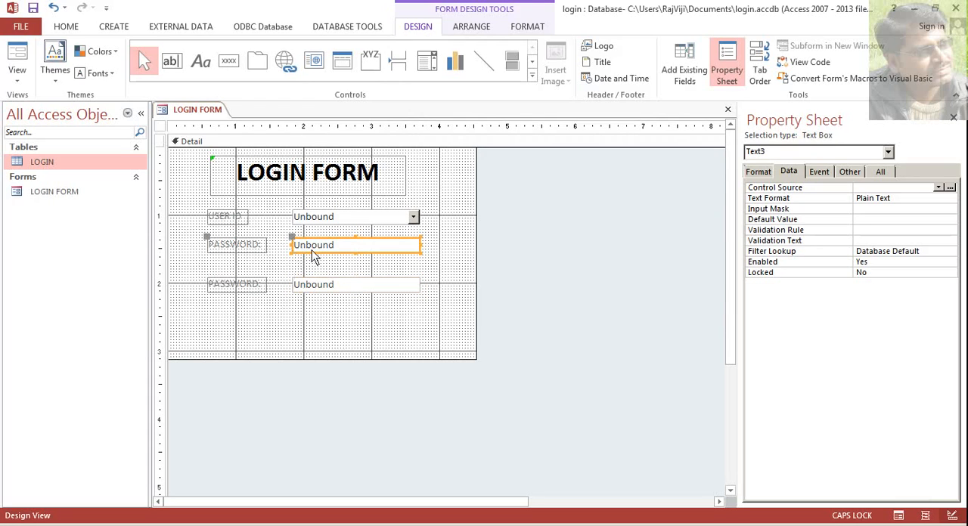
left_click(303, 290)
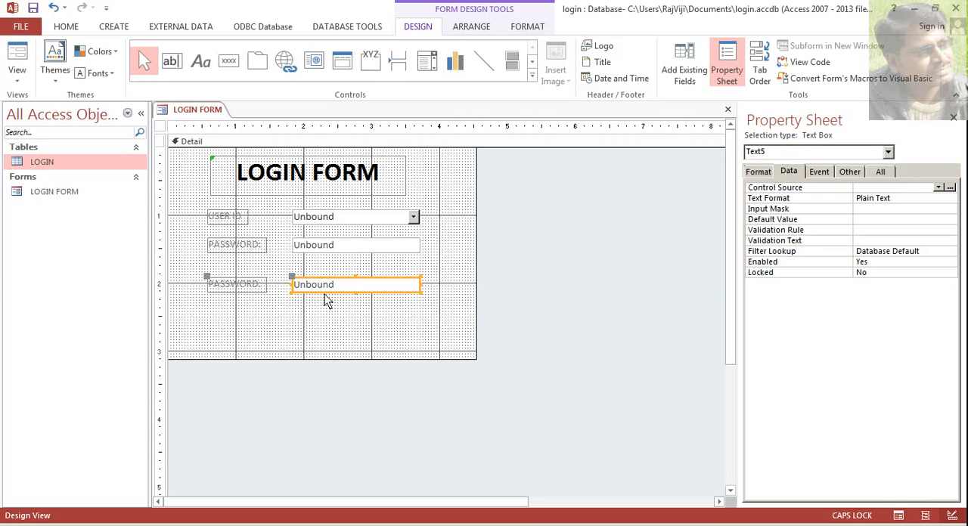
left_click_drag(329, 297, 326, 313)
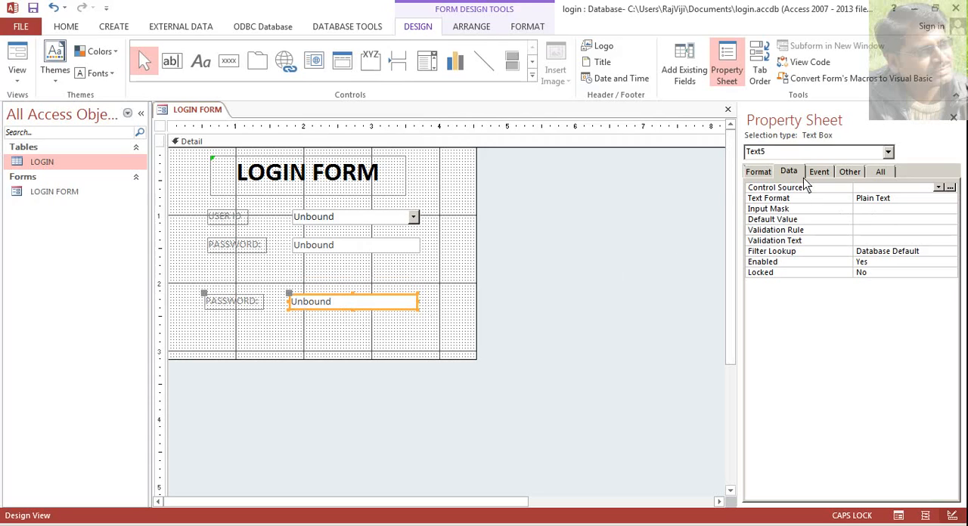
left_click(938, 188)
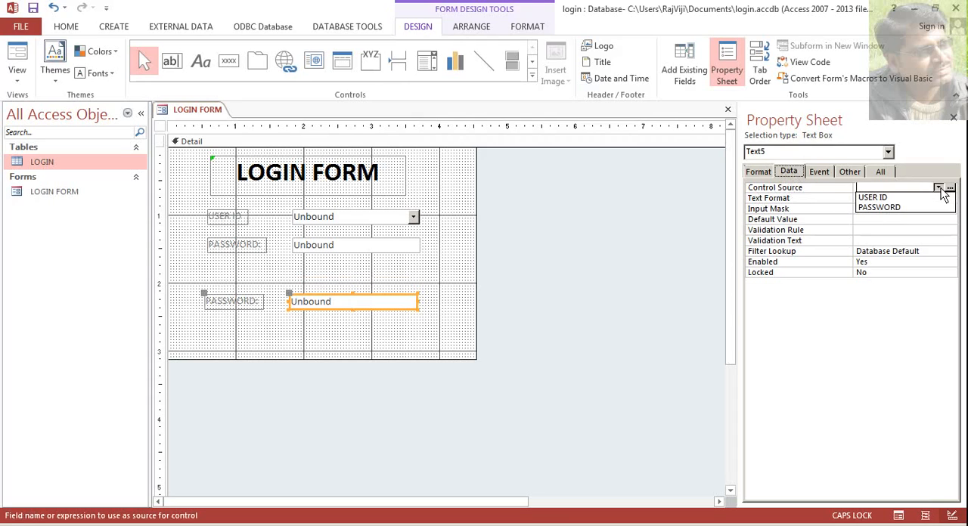
left_click(909, 208)
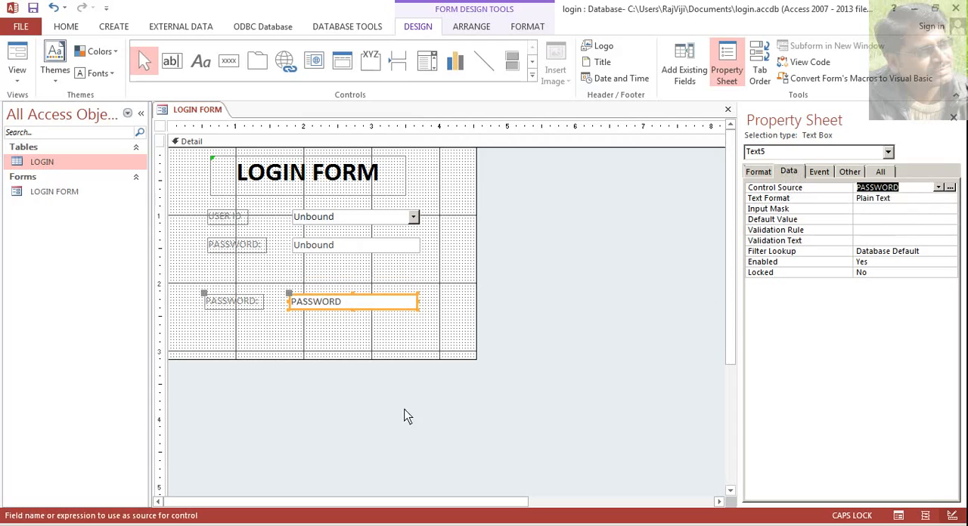
left_click(398, 342)
left_click(355, 307)
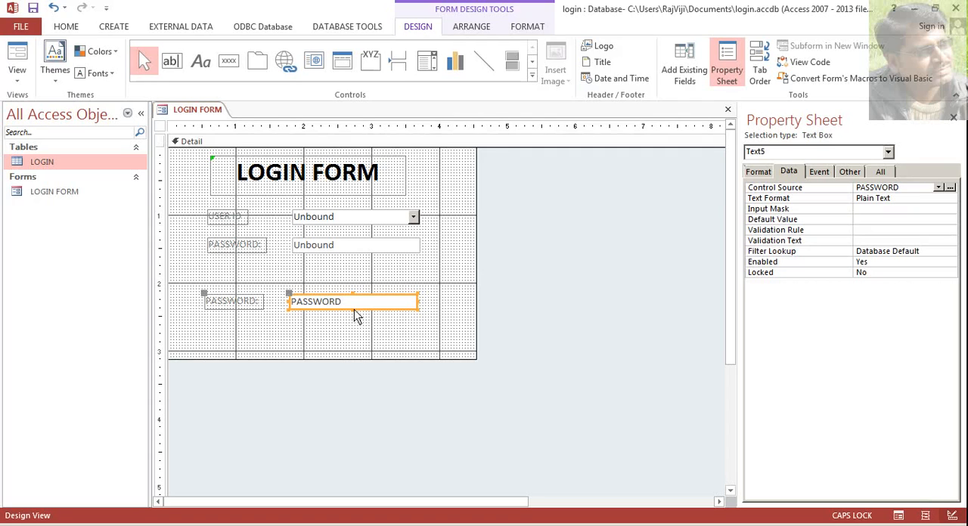
left_click(298, 220)
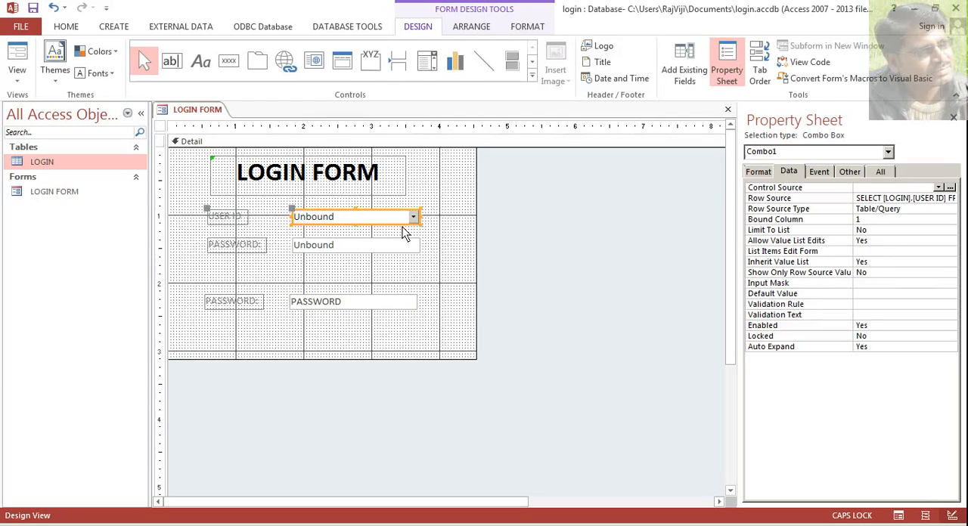
left_click(332, 310)
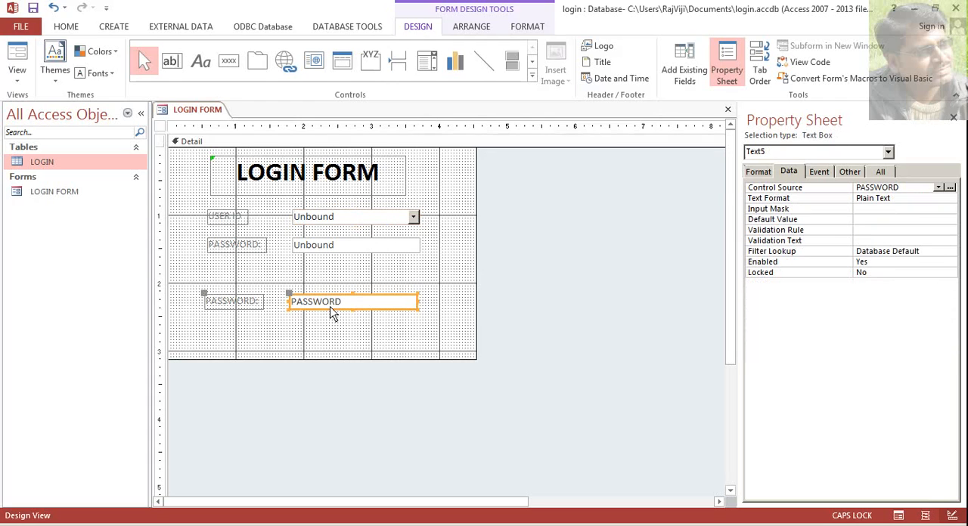
left_click(412, 222)
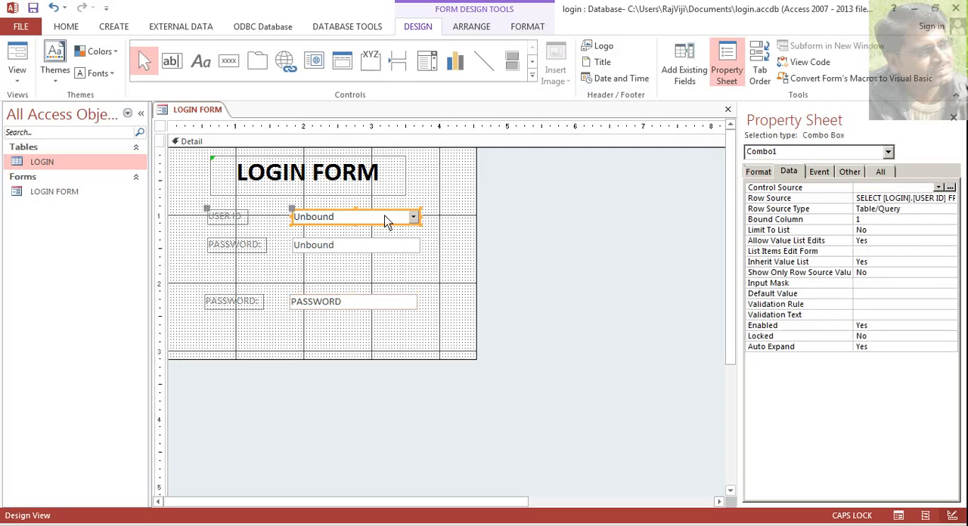
left_click(345, 302)
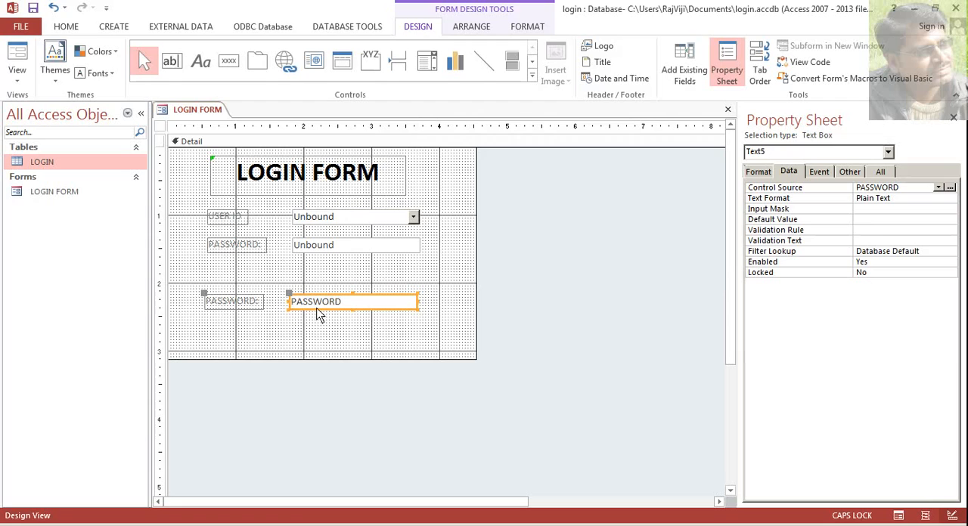
- Show the login form in Form View and check the content of the lower PASSWORD box
left_click(18, 80)
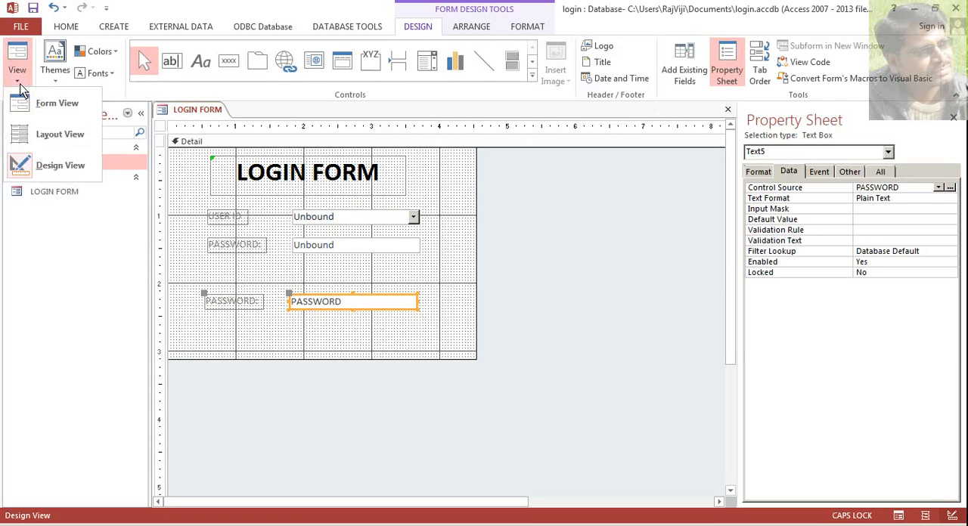
left_click(45, 105)
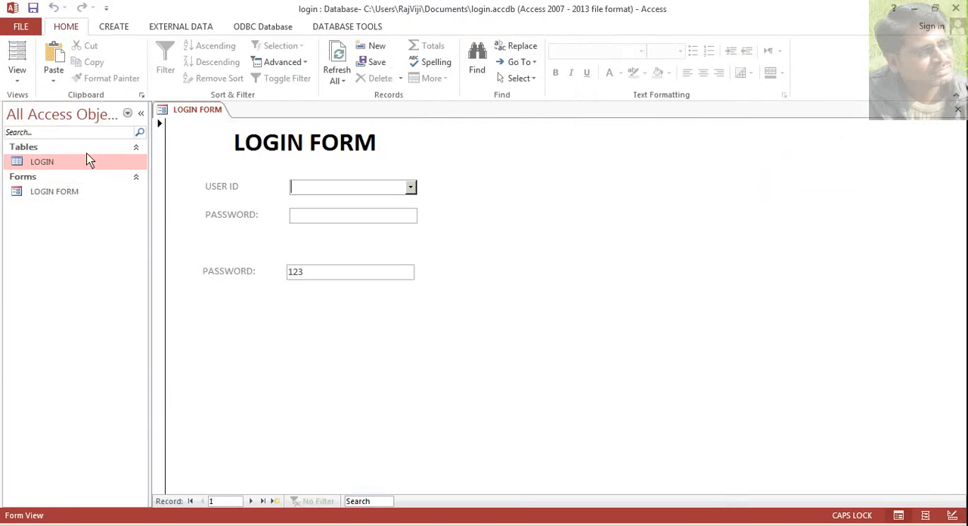
left_click(320, 276)
left_click(252, 275)
left_click(325, 275)
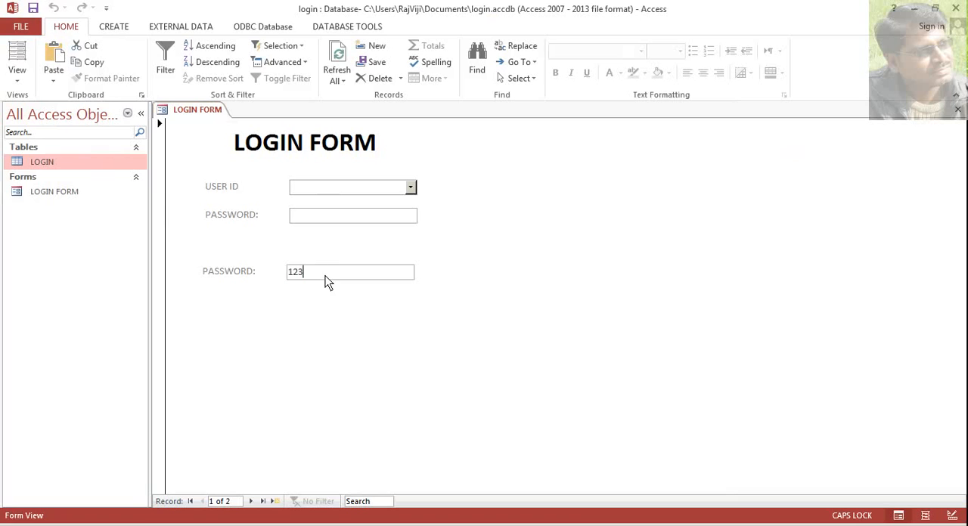
- Choose different user IDs in the USER ID combo box to test whether the lower PASSWORD box follows the selection
left_click(410, 187)
left_click(406, 218)
left_click(324, 273)
double_click(327, 274)
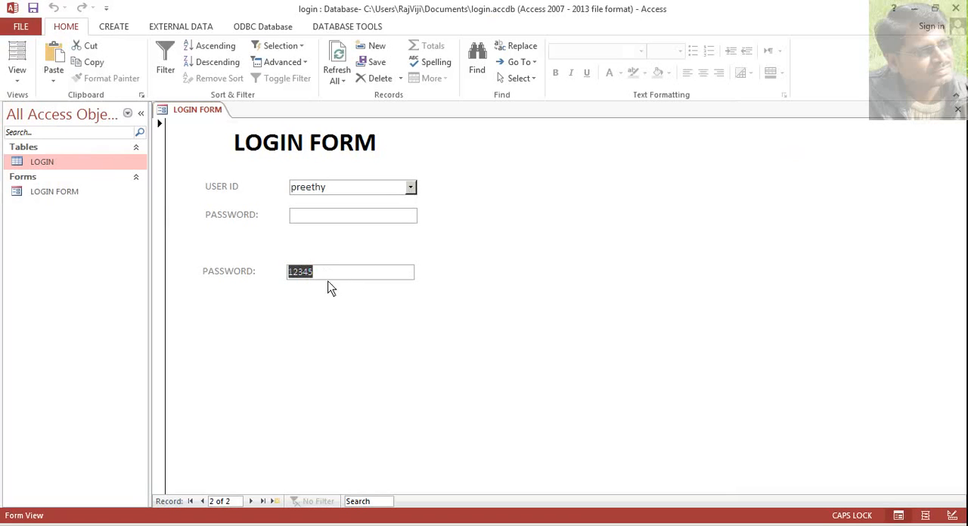
left_click(409, 191)
left_click(391, 205)
left_click(410, 191)
left_click(408, 215)
left_click(410, 190)
left_click(408, 203)
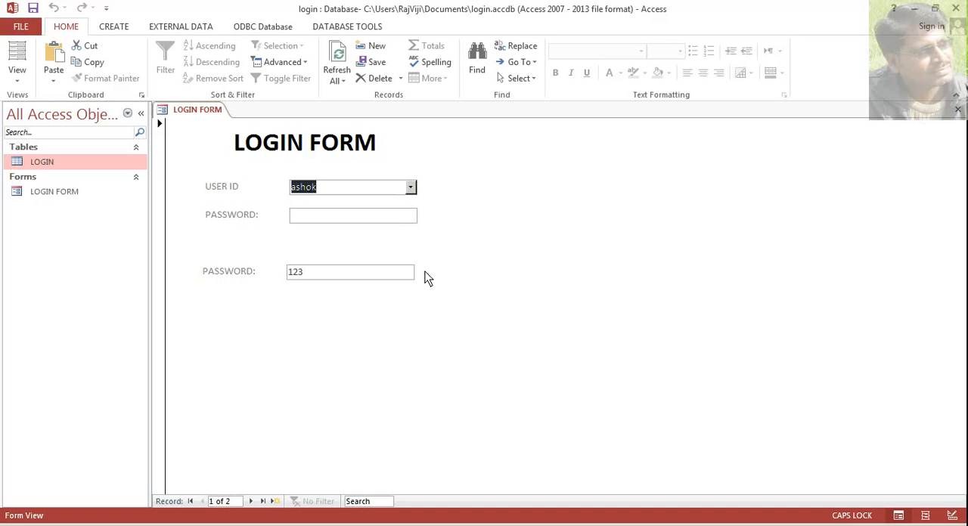
- Return the login form to Design View and widen its Detail section to about 4.7 inches
left_click(16, 78)
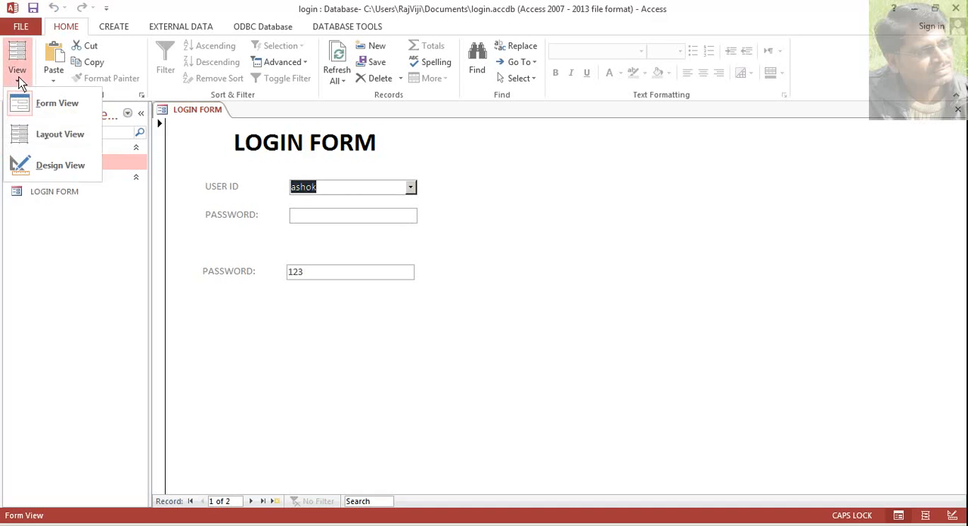
left_click(44, 170)
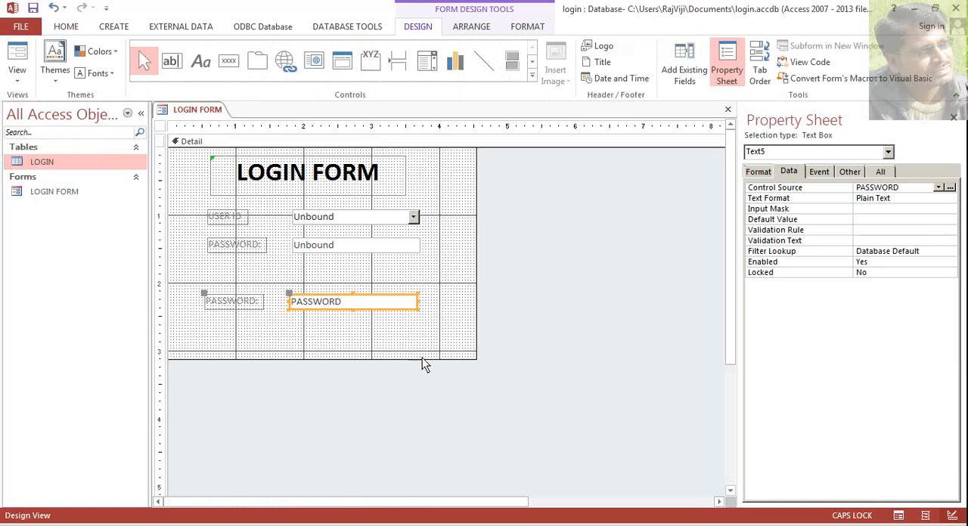
left_click_drag(479, 347, 488, 347)
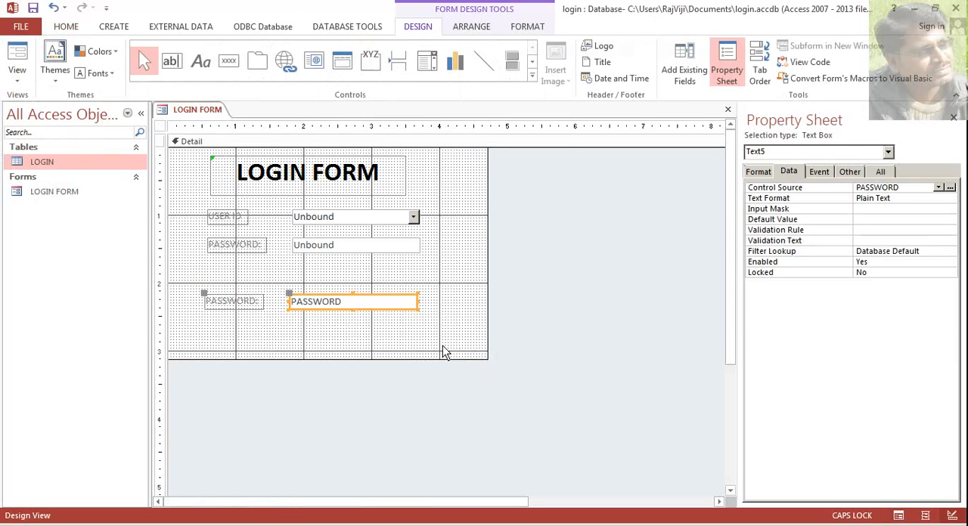
left_click(310, 249)
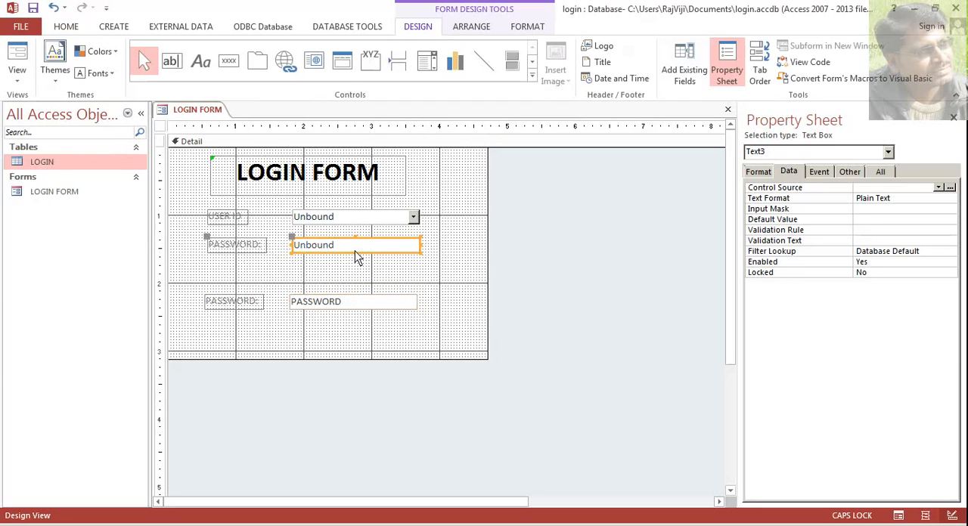
left_click(355, 306)
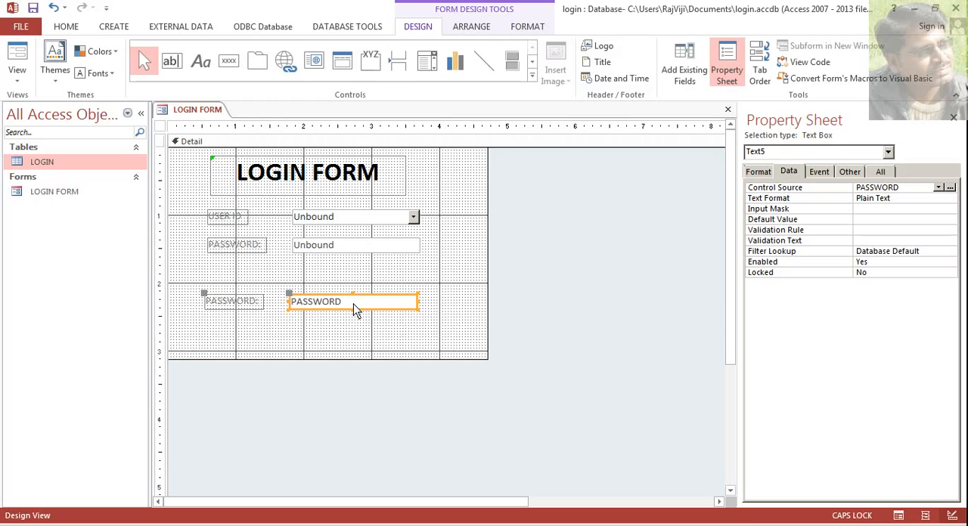
left_click(356, 342)
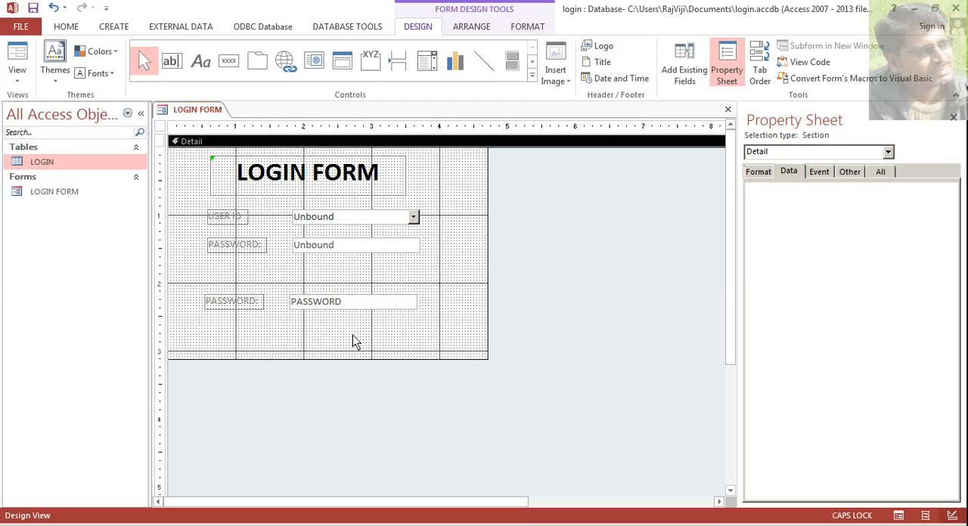
- Create a new blank form and switch it to Design View
left_click(113, 32)
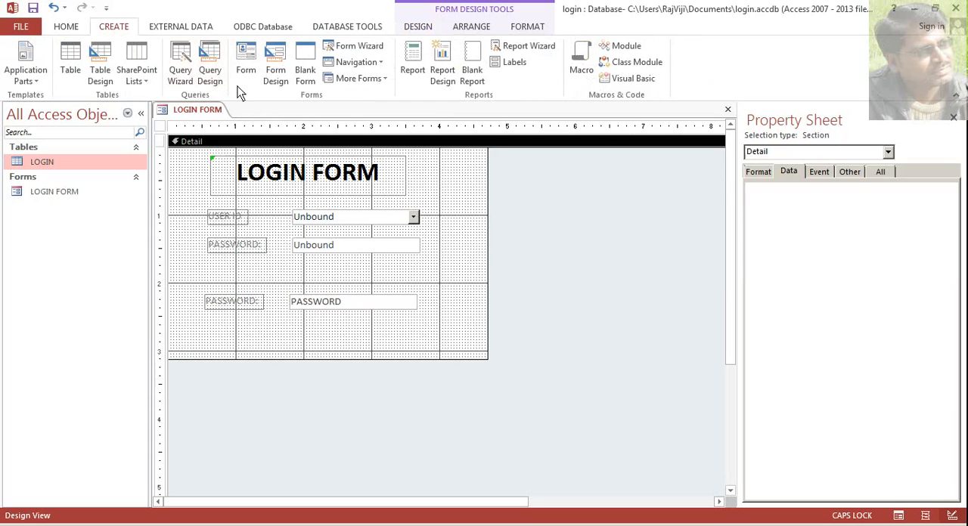
left_click(300, 84)
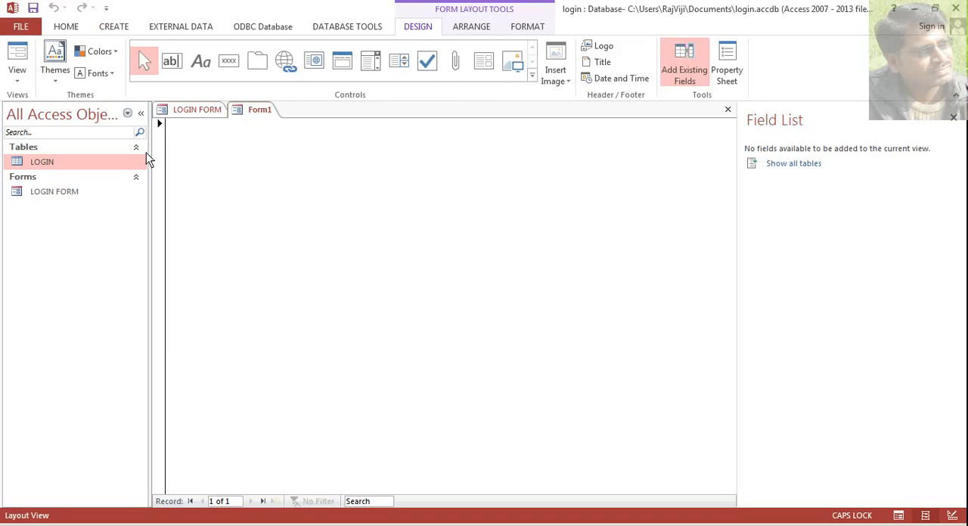
left_click(17, 79)
left_click(59, 168)
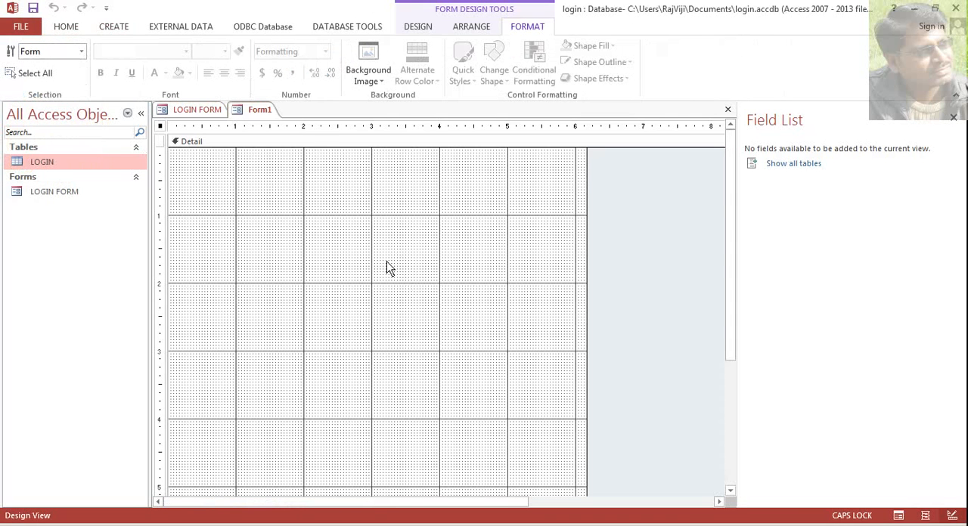
- Draw a label about 3.2 by 0.8 inches in the new form's Detail section with the text WELCOM TO NETTRIGGERS
left_click(386, 261)
left_click(419, 27)
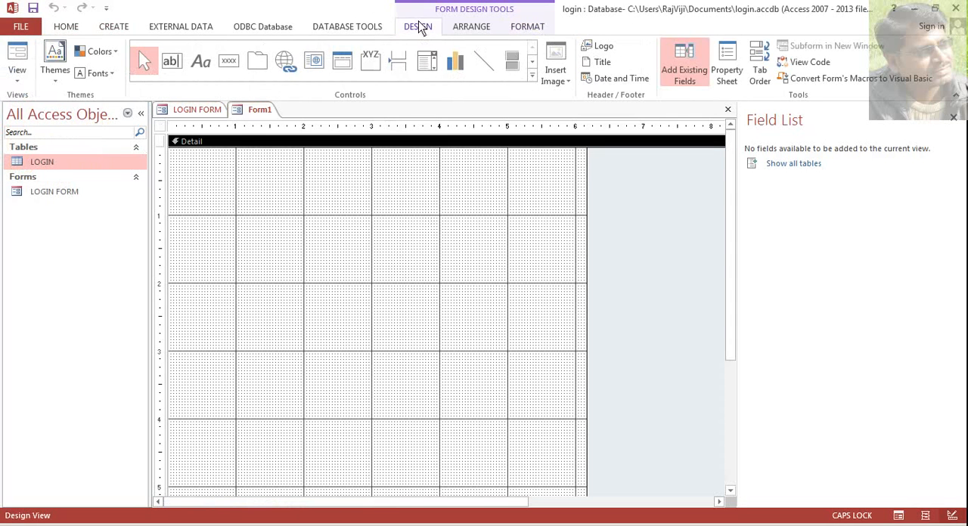
left_click(202, 63)
left_click_drag(219, 226, 437, 278)
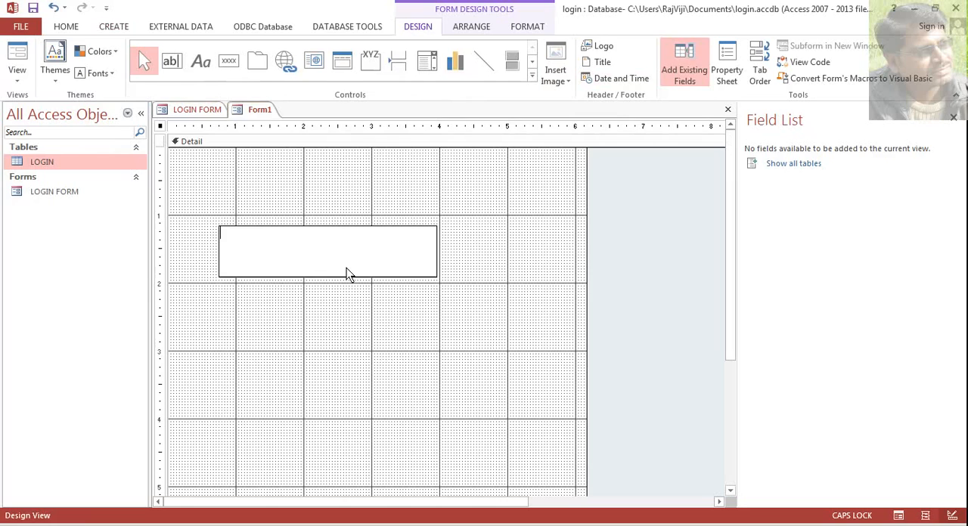
type("WELCOM TO NETTRIGGERS")
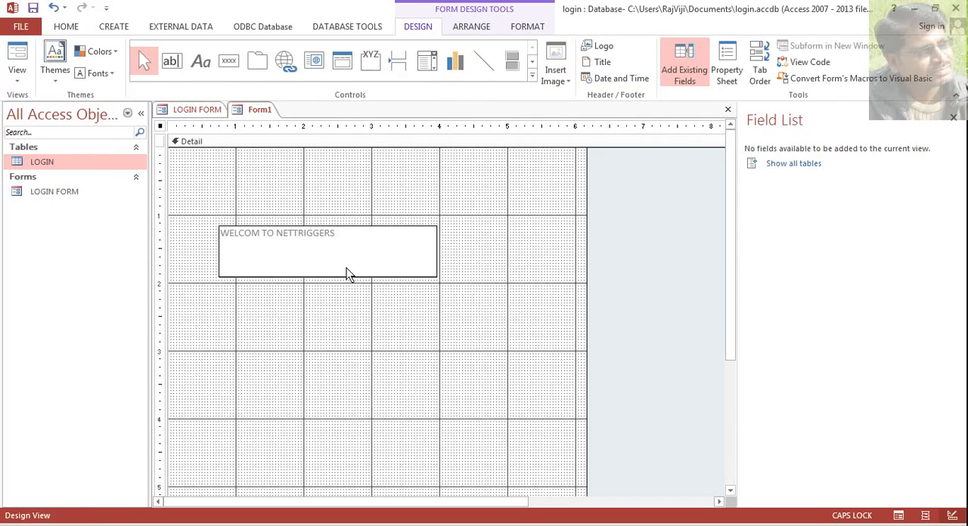
- Format the WELCOM TO NETTRIGGERS label text as bold at font size 48
left_click(375, 284)
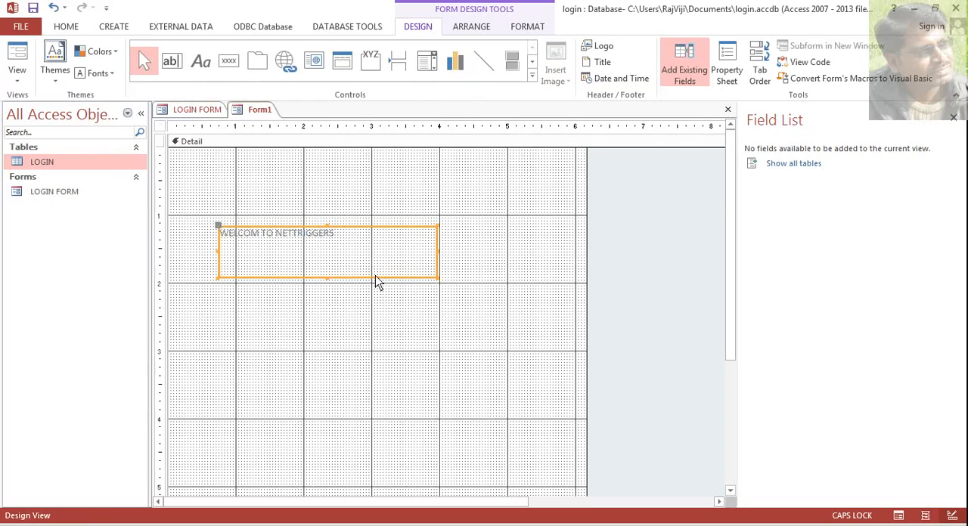
left_click(69, 28)
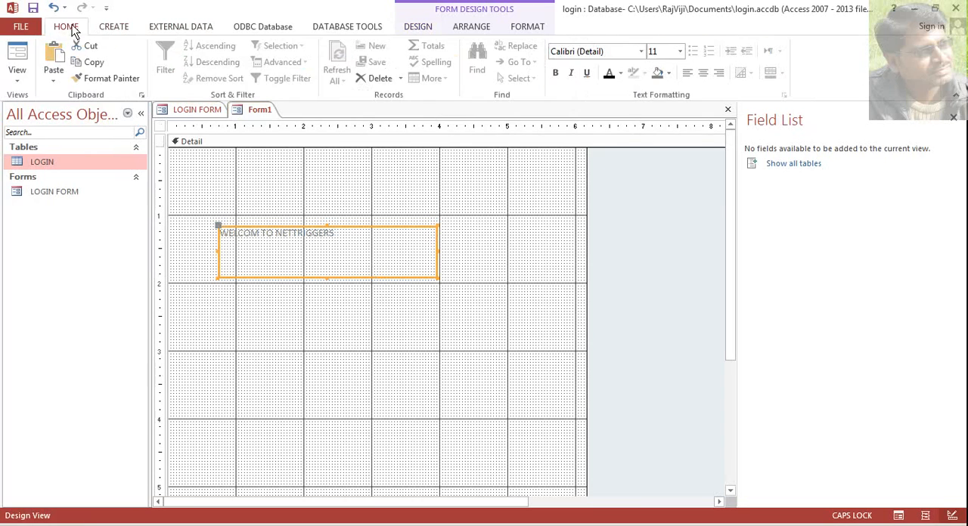
left_click(555, 72)
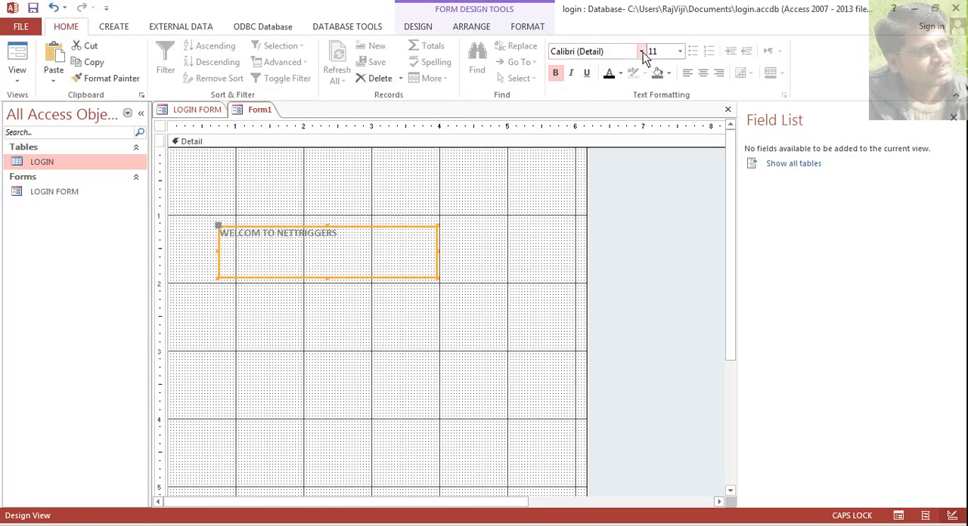
left_click(685, 51)
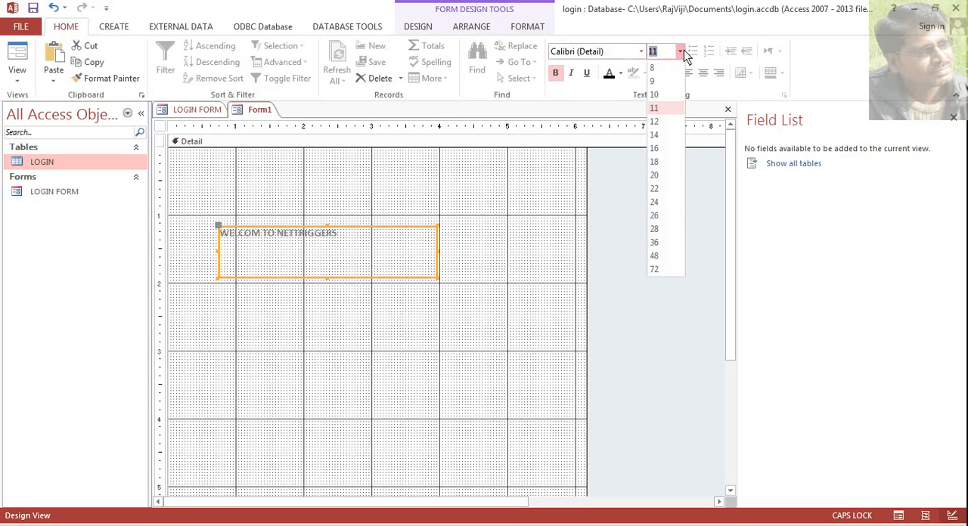
left_click(664, 256)
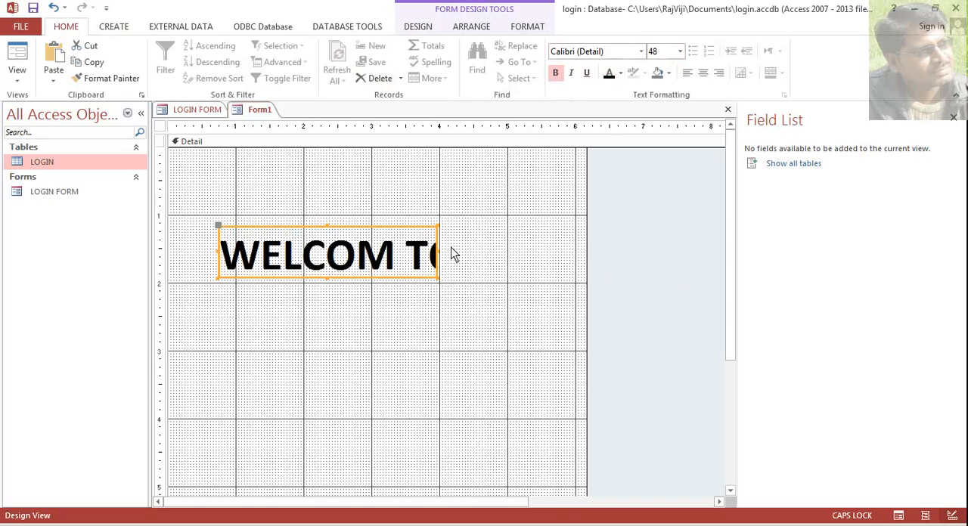
- Resize the welcome label to about 5.3 by 1.7 inches so its text wraps onto two lines, and reposition it near the form's upper area
left_click_drag(440, 253, 564, 257)
left_click_drag(586, 298, 629, 298)
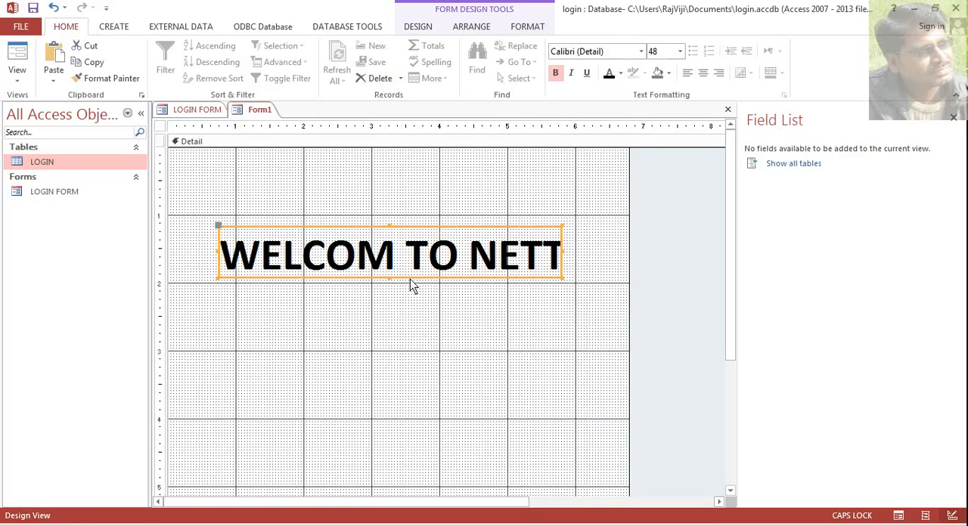
left_click_drag(412, 278, 380, 269)
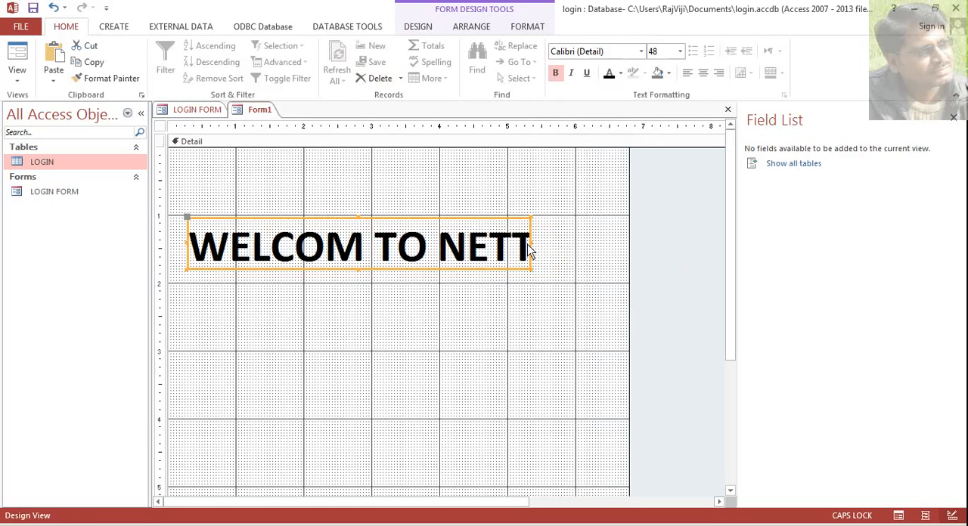
left_click_drag(531, 251, 603, 254)
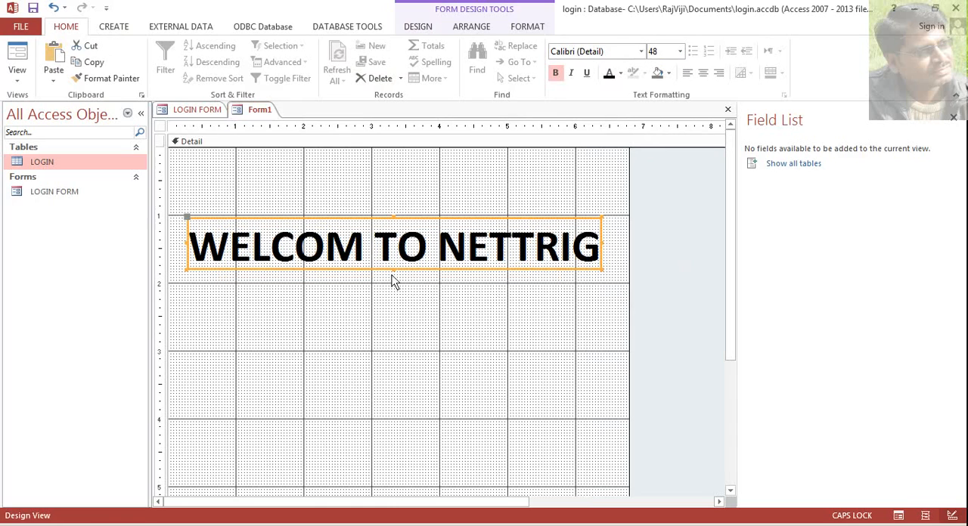
left_click_drag(395, 277, 376, 341)
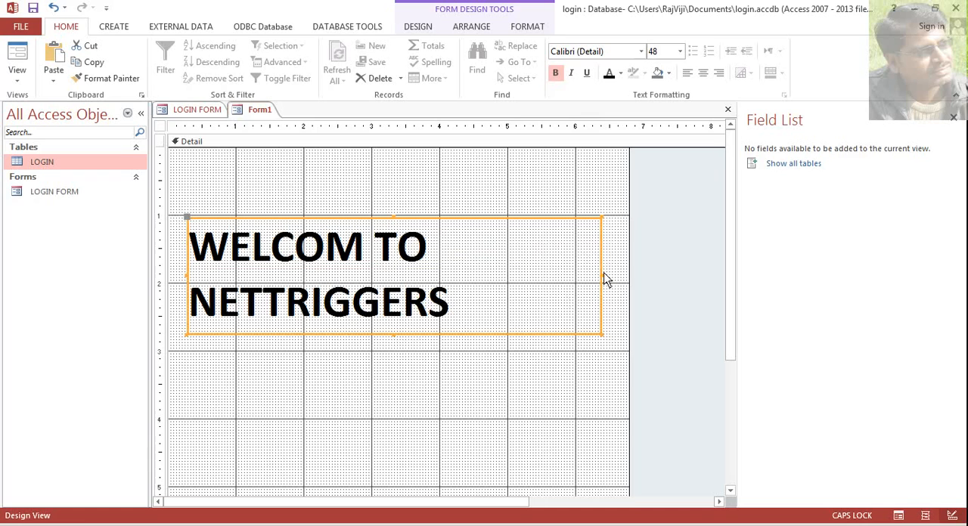
left_click_drag(603, 281, 544, 284)
left_click(525, 286)
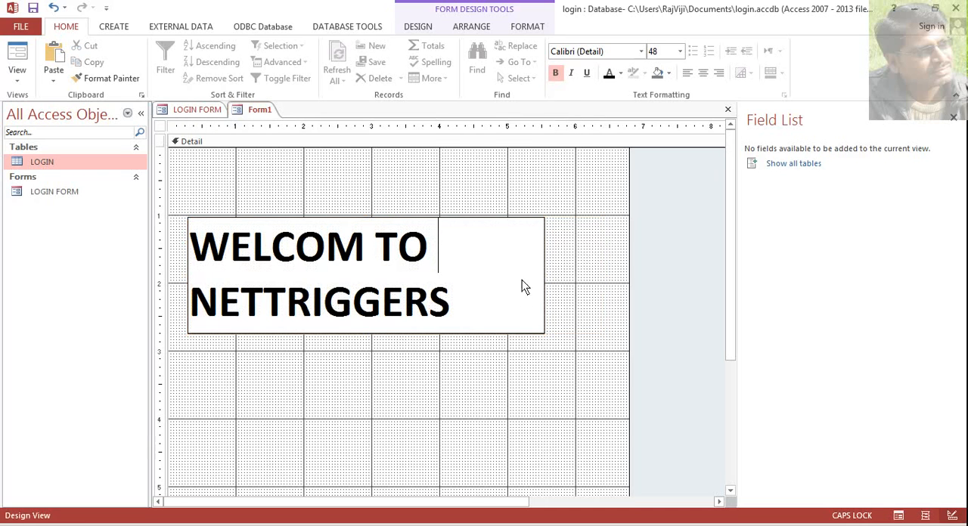
left_click(461, 342)
left_click_drag(449, 336, 476, 316)
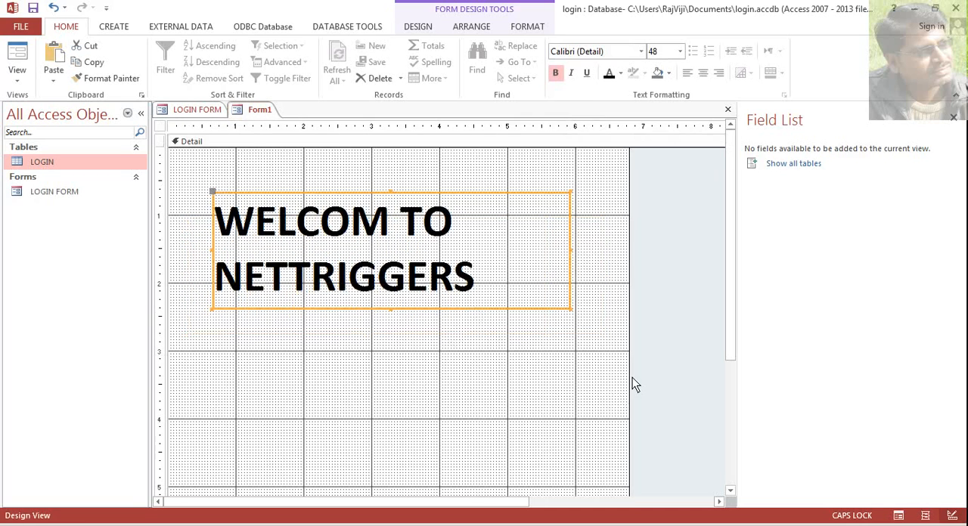
- Resize the welcome form's Detail section to about 6.4 inches wide and 4.2 inches high
left_click_drag(629, 369, 607, 369)
scroll(312, 343, "down", 3)
left_click_drag(337, 369, 353, 304)
- Save the welcome form under the name MAIN and close it
right_click(261, 115)
left_click(263, 123)
type("MAIN")
key("Return")
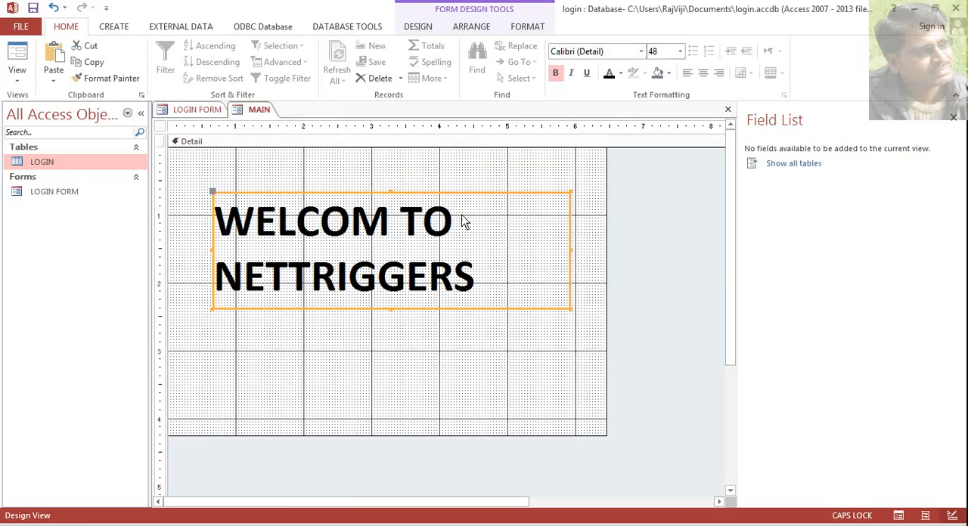
right_click(261, 111)
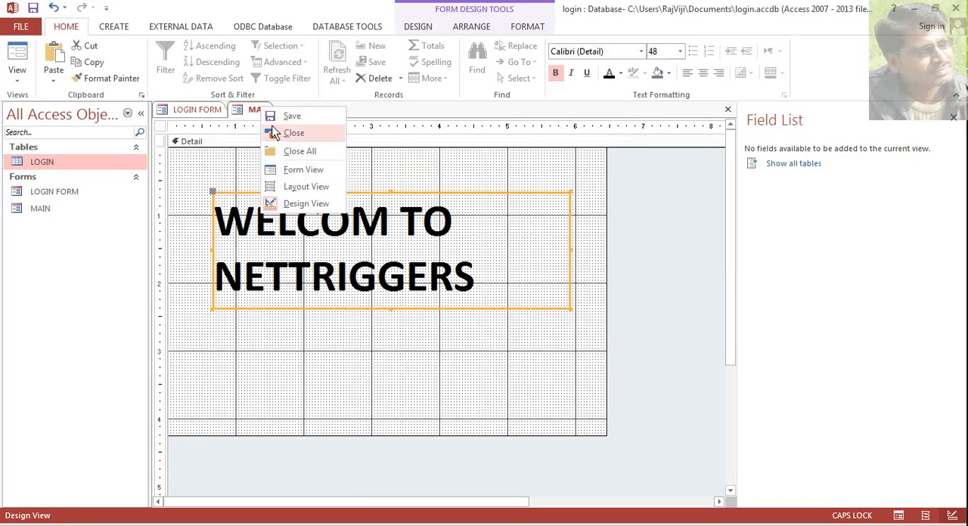
left_click(292, 133)
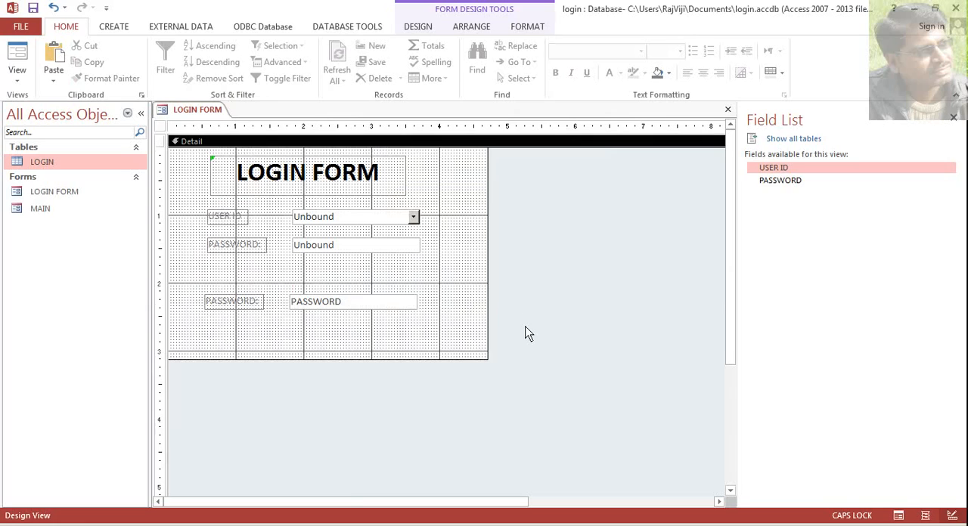
- Align the lower PASSWORD box closely beneath the upper one and extend the login form's Detail section to about 3.7 inches high
left_click(361, 250)
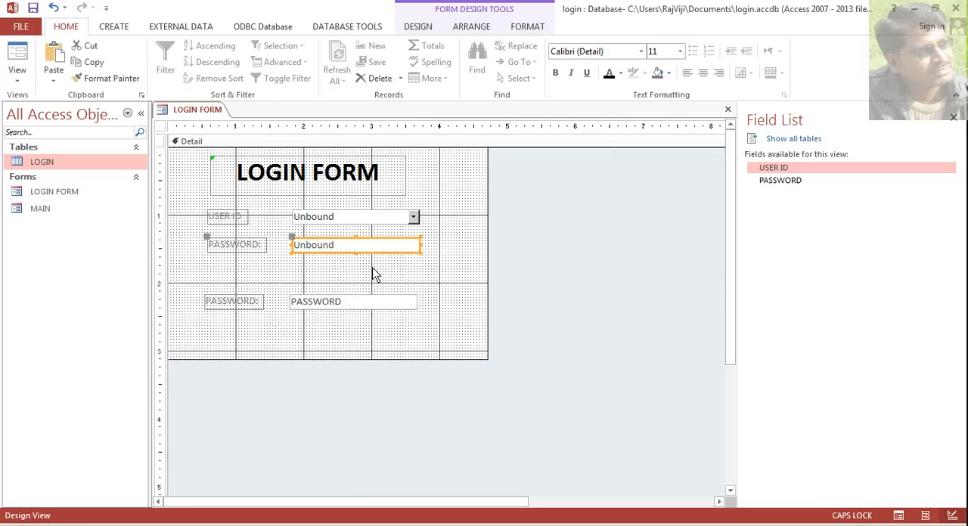
left_click(354, 269)
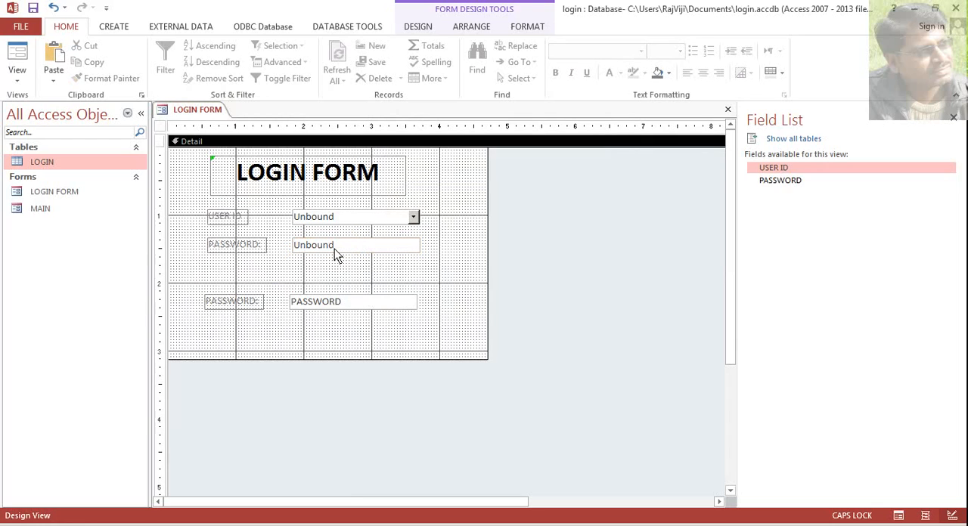
left_click_drag(318, 358, 306, 382)
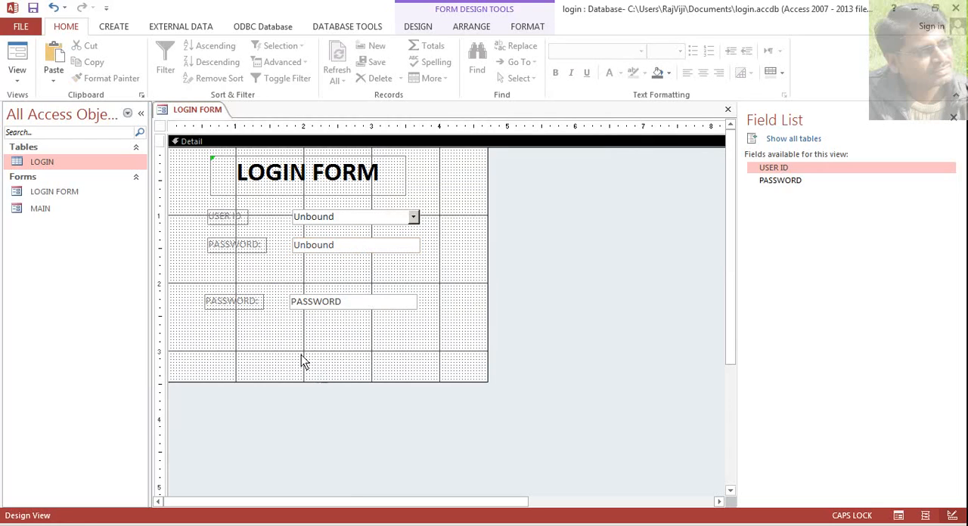
left_click_drag(322, 318, 325, 294)
left_click(345, 316)
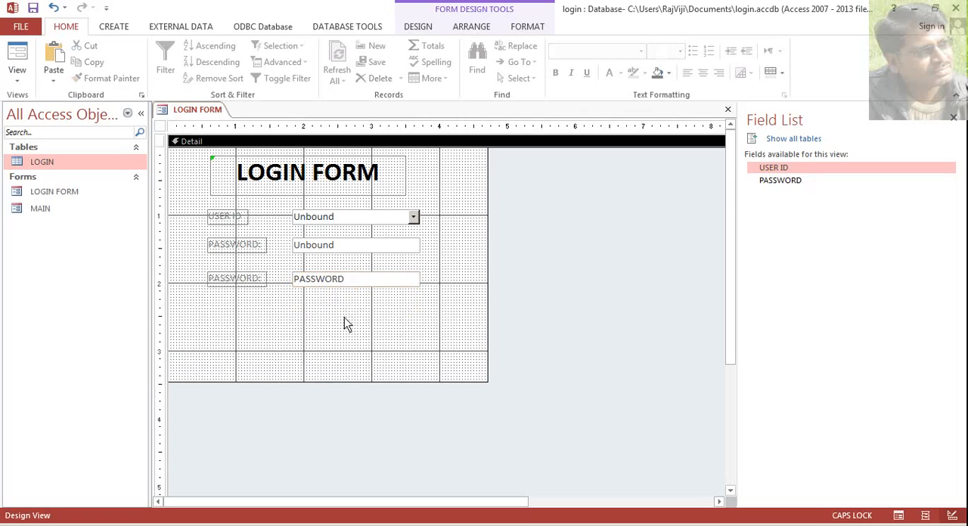
left_click_drag(330, 382, 331, 394)
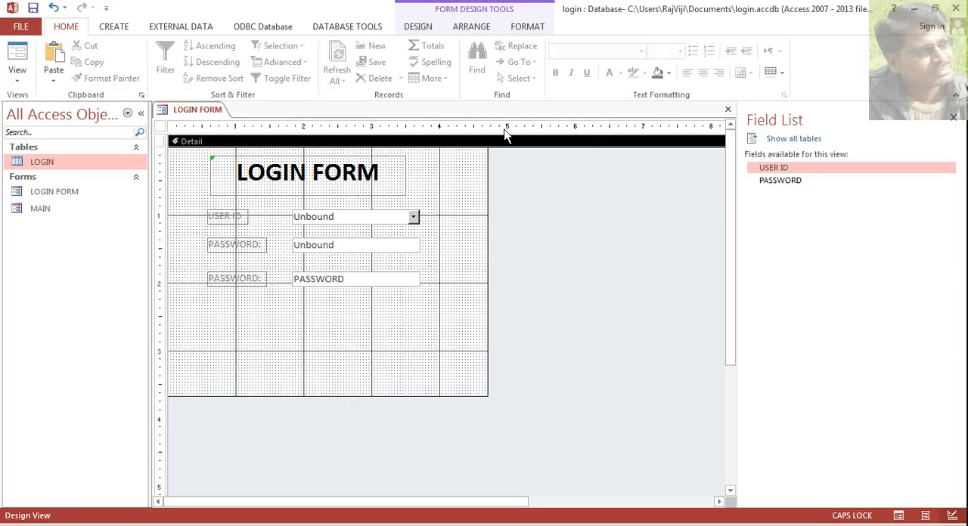
- Draw a command button about 1.2 by 0.3 inches below the PASSWORD boxes without using the Command Button Wizard
left_click(429, 29)
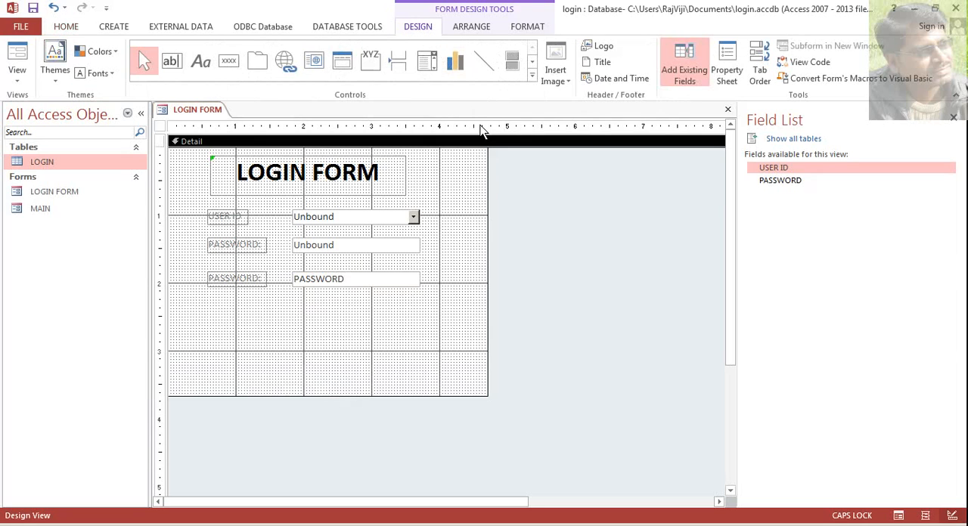
left_click(229, 70)
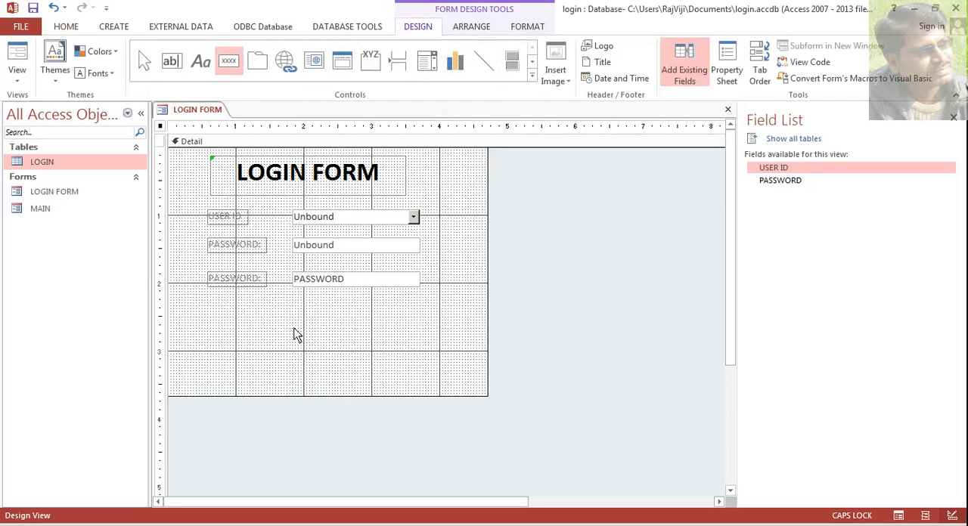
left_click_drag(295, 329, 375, 352)
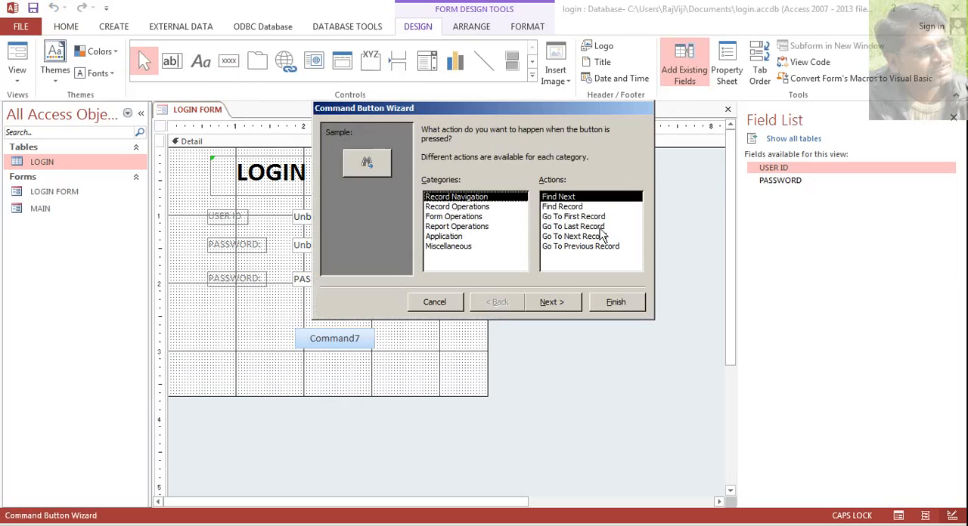
left_click(436, 302)
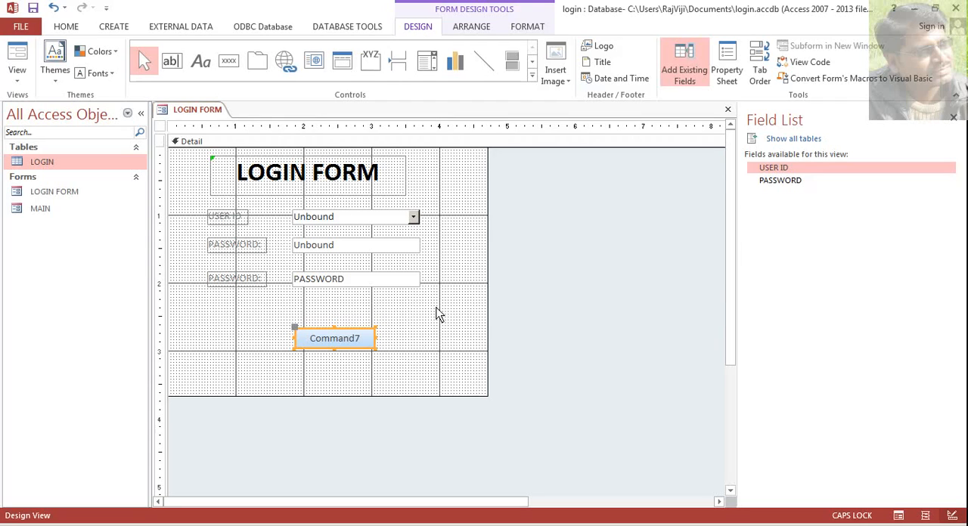
- Caption the command button LOGIN and move it up closer to the lower PASSWORD box
left_click(361, 342)
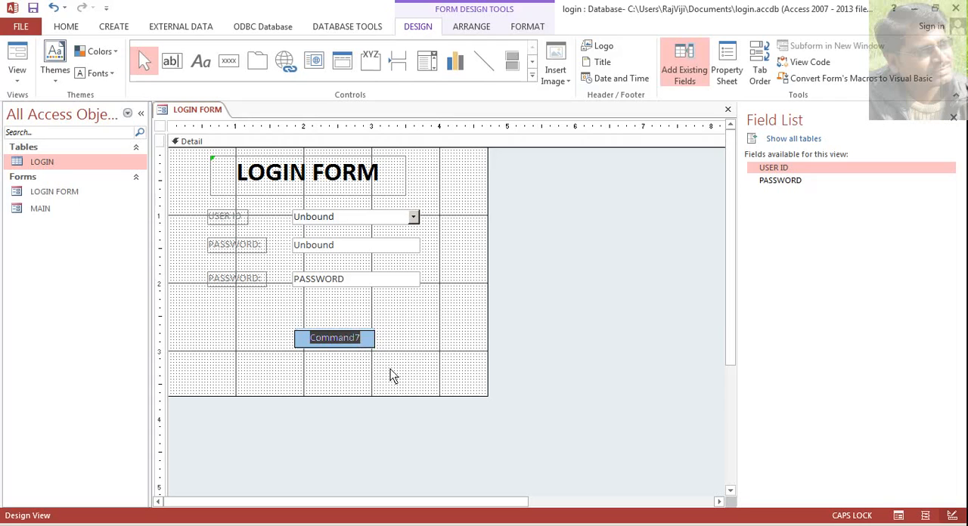
type("L")
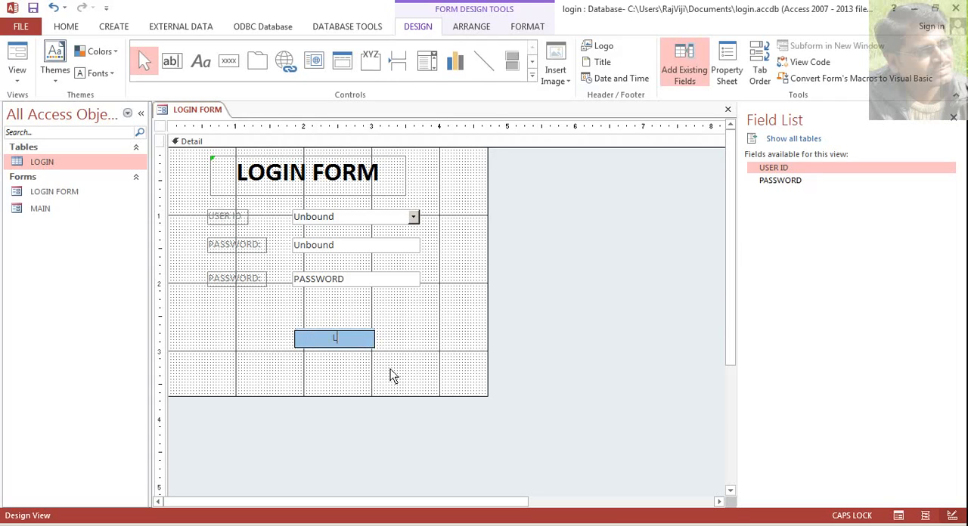
type("OGIN")
left_click(390, 369)
left_click(358, 344)
left_click_drag(359, 356, 358, 340)
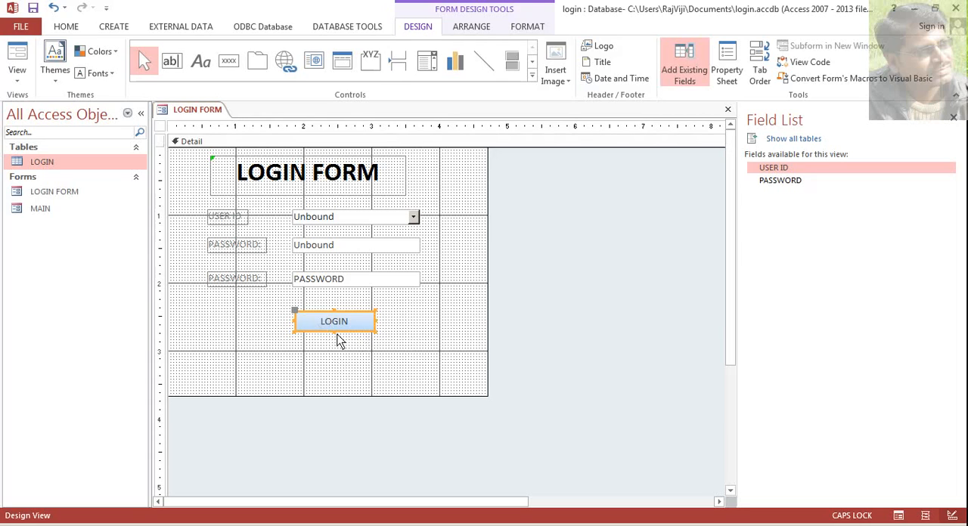
- Display the event properties of the LOGIN button
left_click(735, 83)
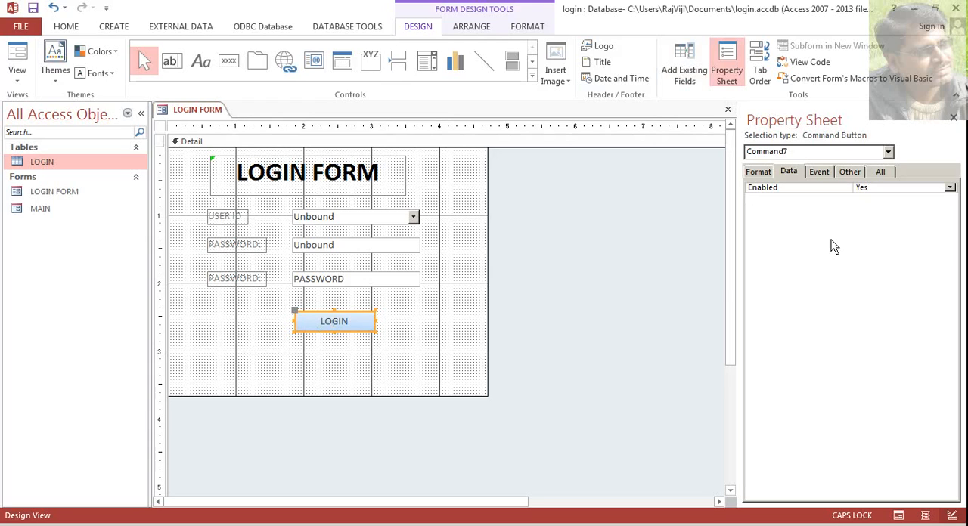
left_click(820, 174)
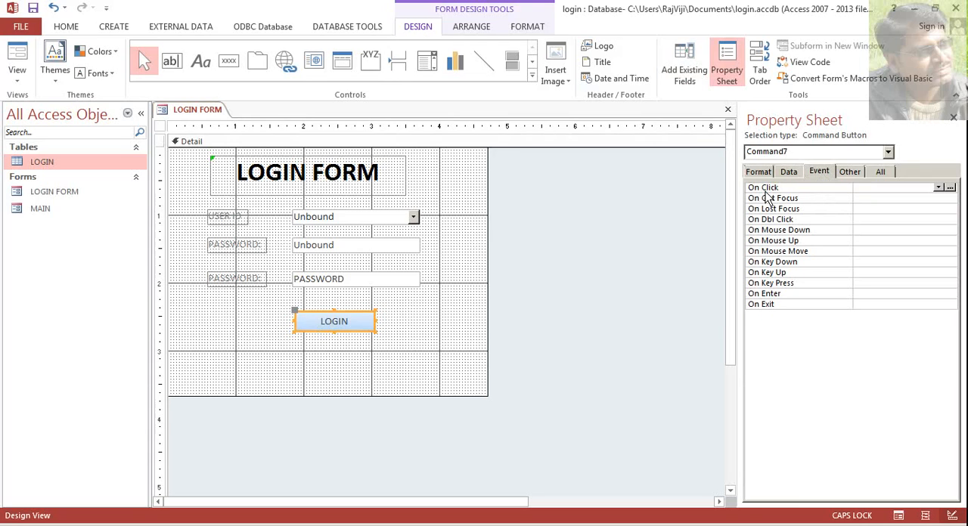
left_click(950, 189)
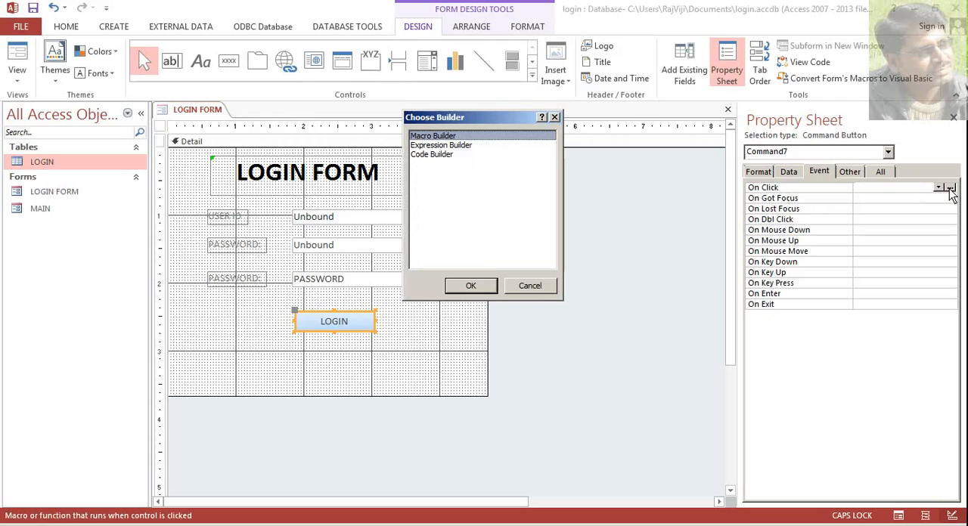
left_click_drag(476, 118, 478, 149)
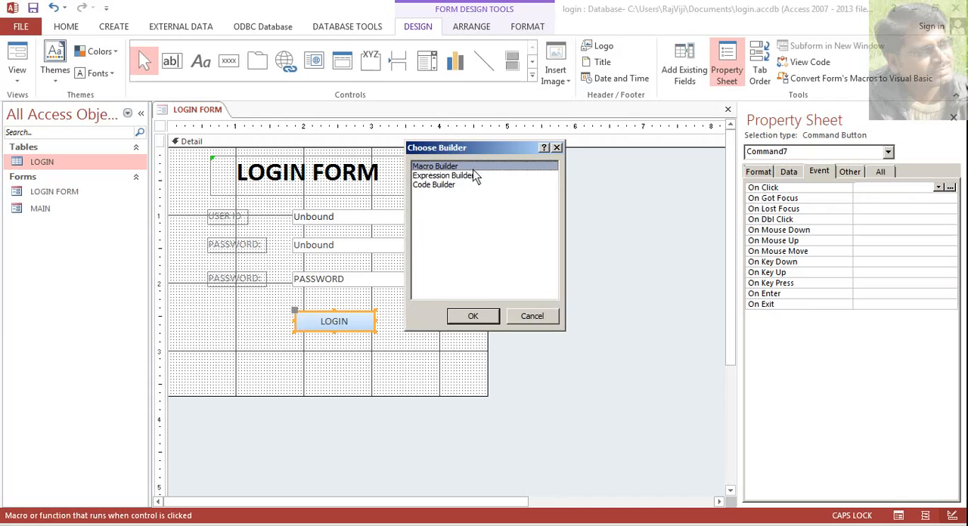
left_click(484, 319)
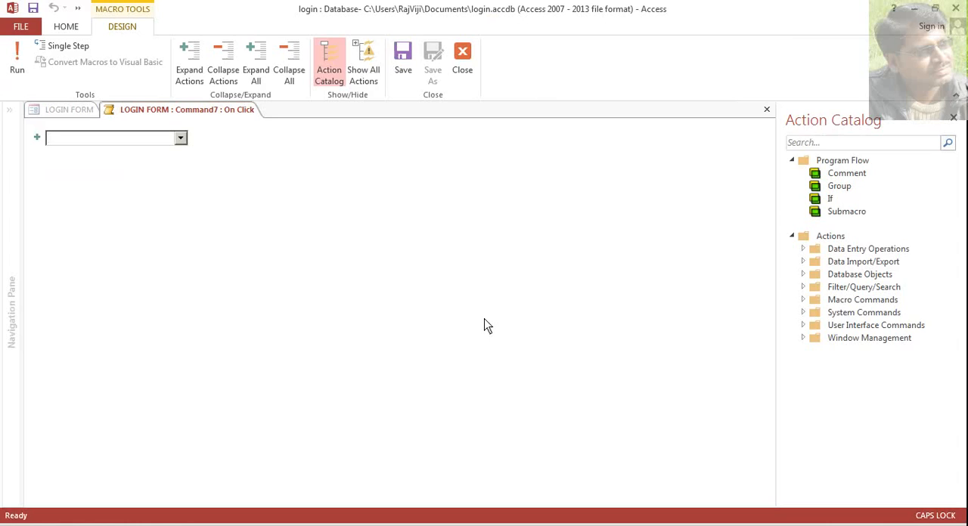
left_click(463, 80)
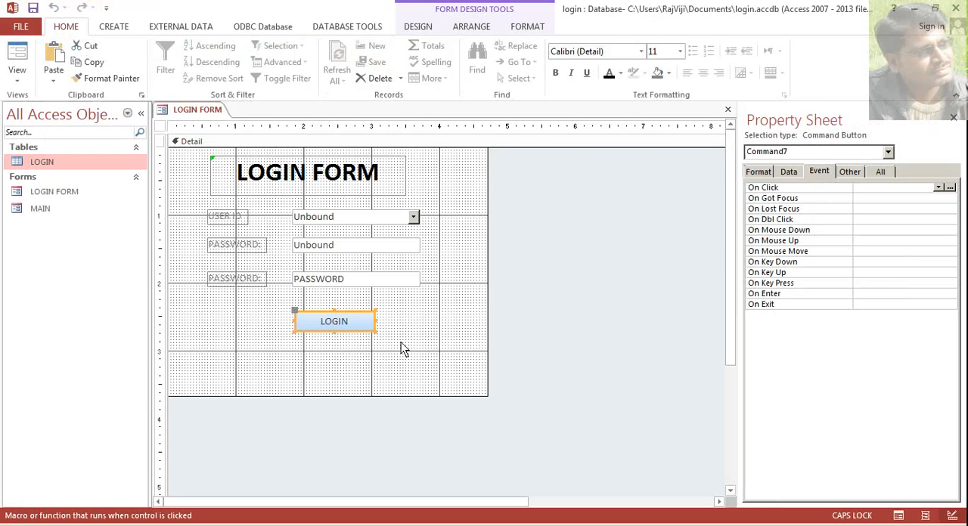
- Check the control names of the USER ID combo box and the two PASSWORD text boxes in their properties
left_click(324, 220)
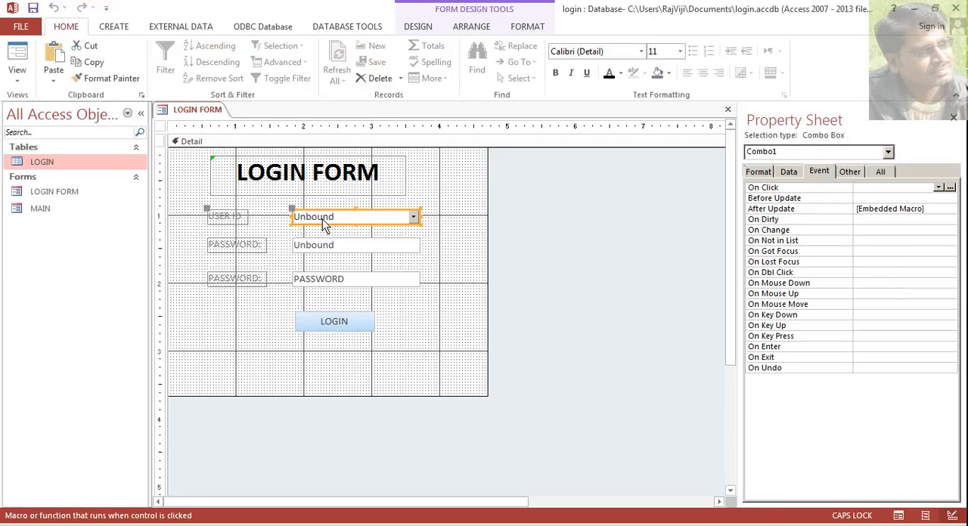
left_click(345, 252)
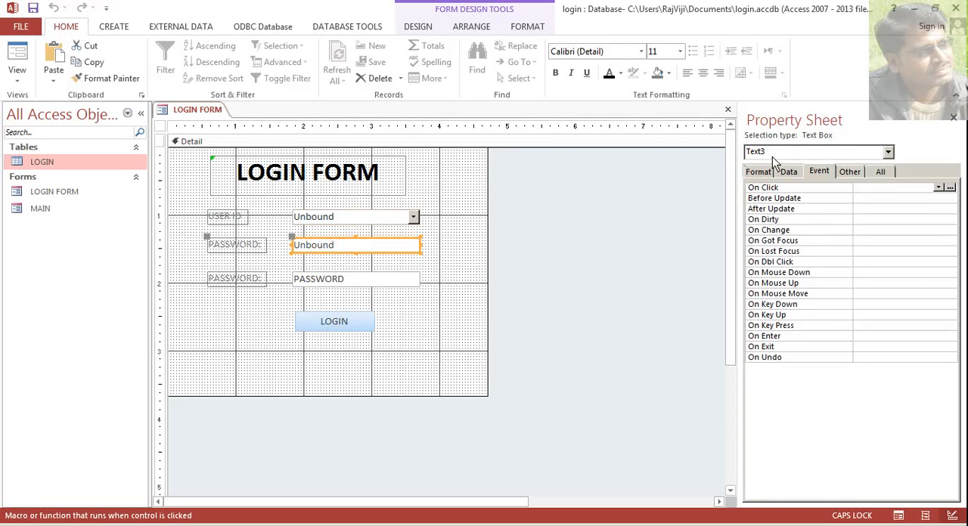
left_click(330, 288)
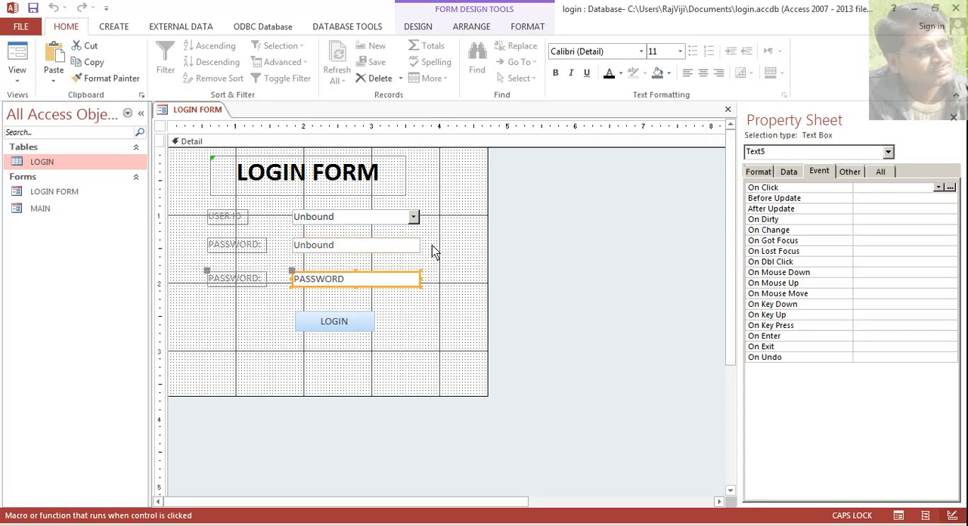
- Compare the control names of the upper and lower PASSWORD text boxes in their properties
left_click(336, 251)
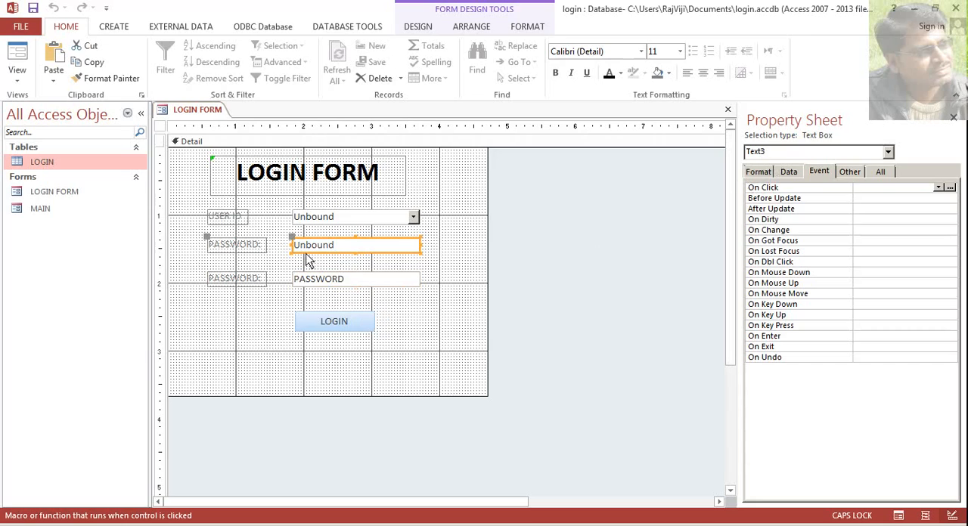
left_click(326, 280)
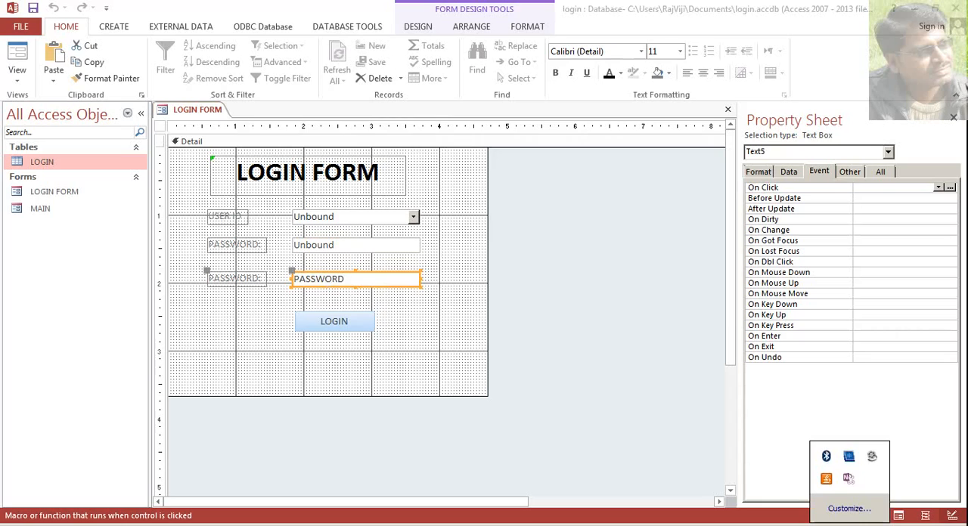
left_click(872, 457)
left_click(864, 491)
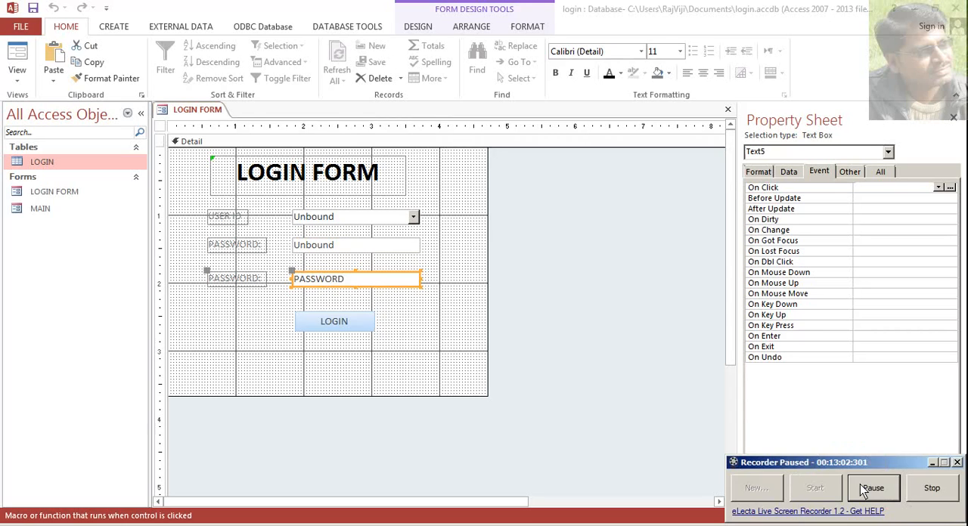
left_click(865, 491)
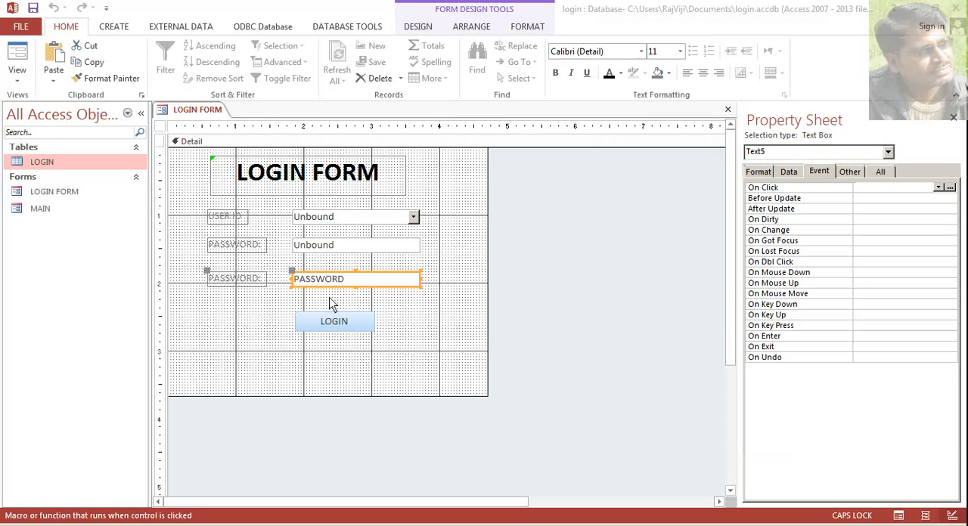
- Open the Macro Builder for the LOGIN button's On Click event
left_click(320, 246)
left_click(330, 272)
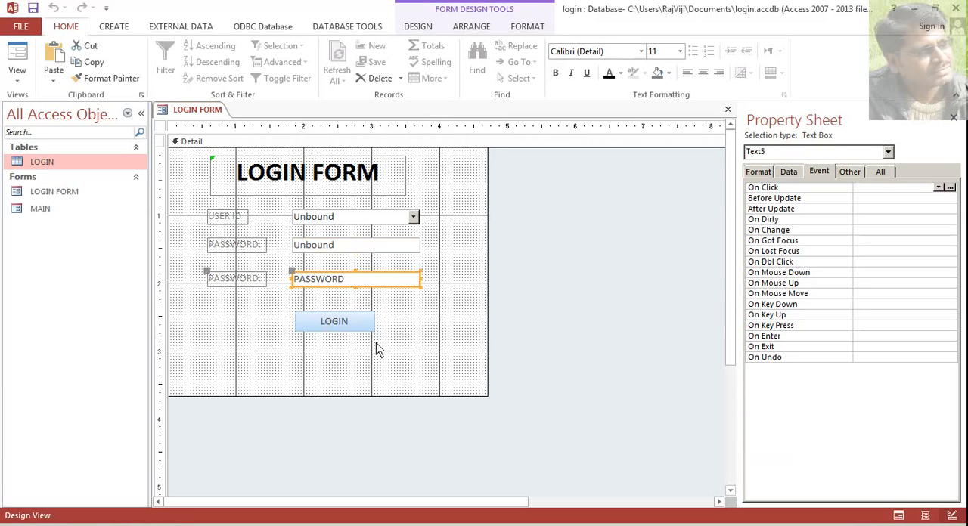
left_click(354, 327)
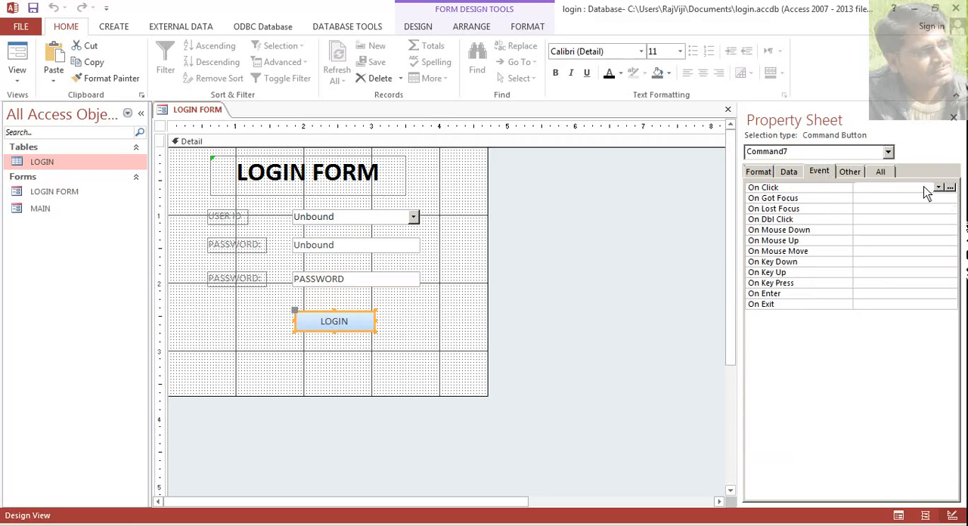
left_click(951, 187)
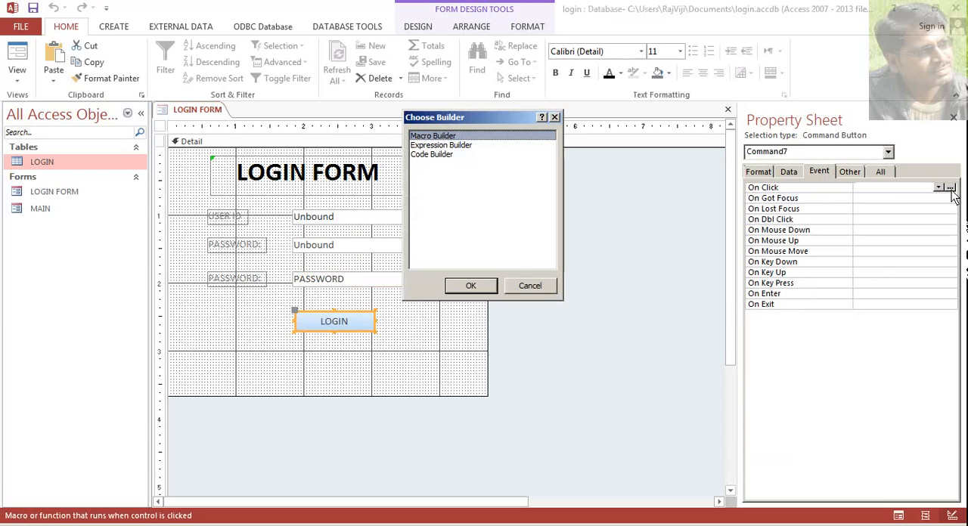
left_click(471, 286)
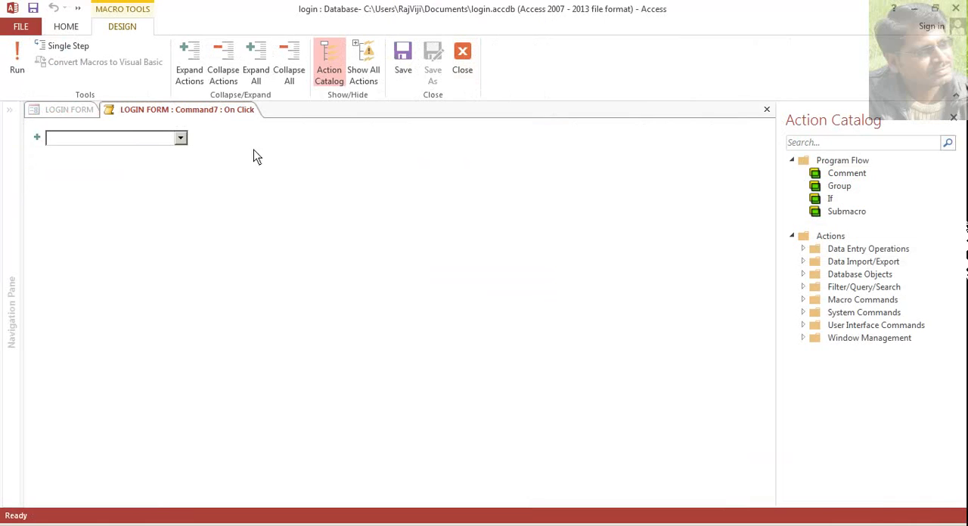
- Make all macro actions available and add an If block to the On Click macro
left_click(367, 75)
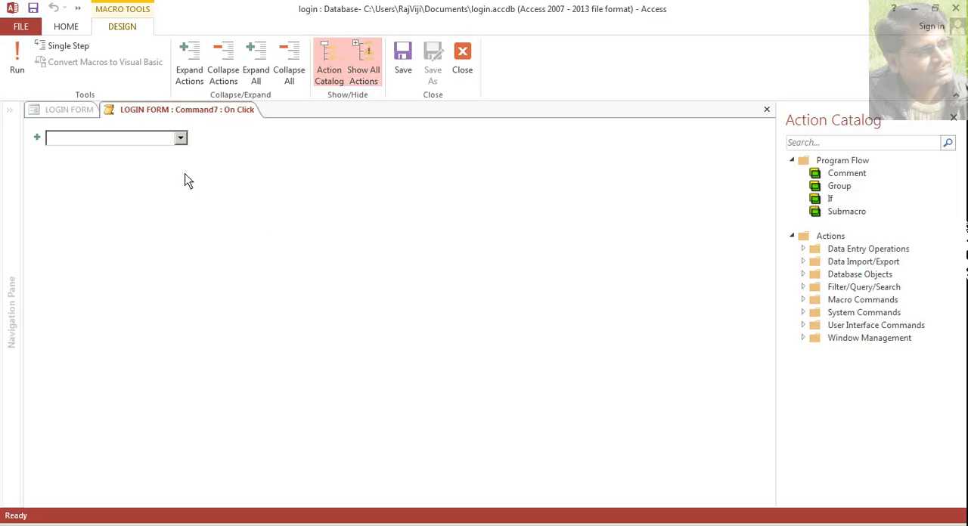
left_click(180, 140)
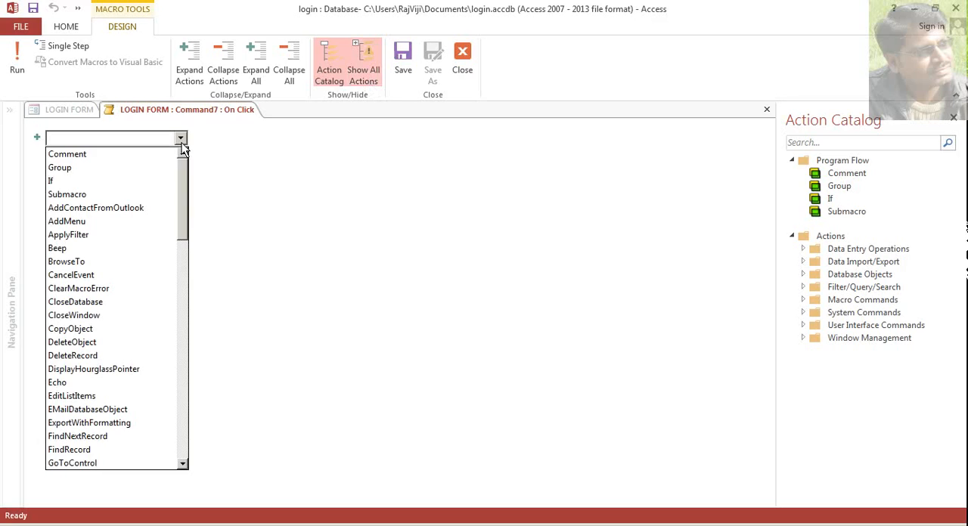
left_click(167, 182)
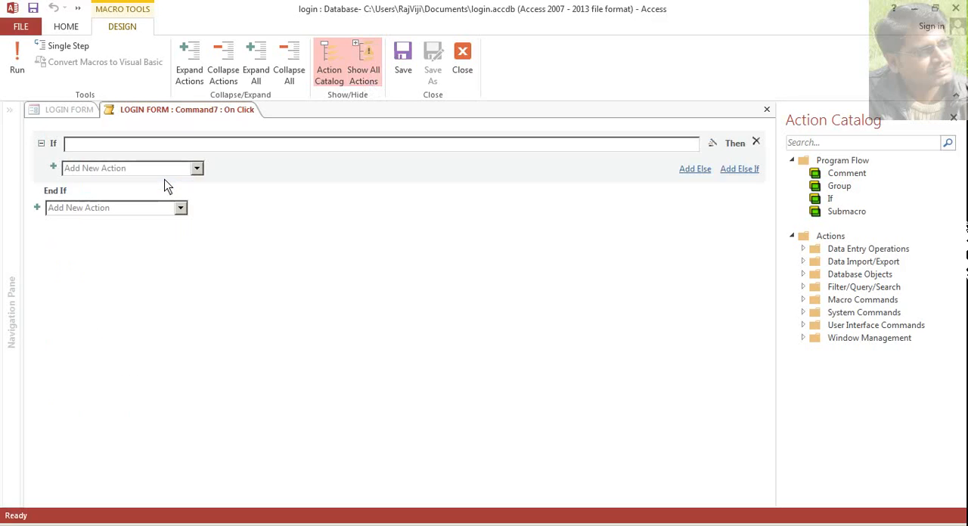
left_click(161, 144)
type("tex")
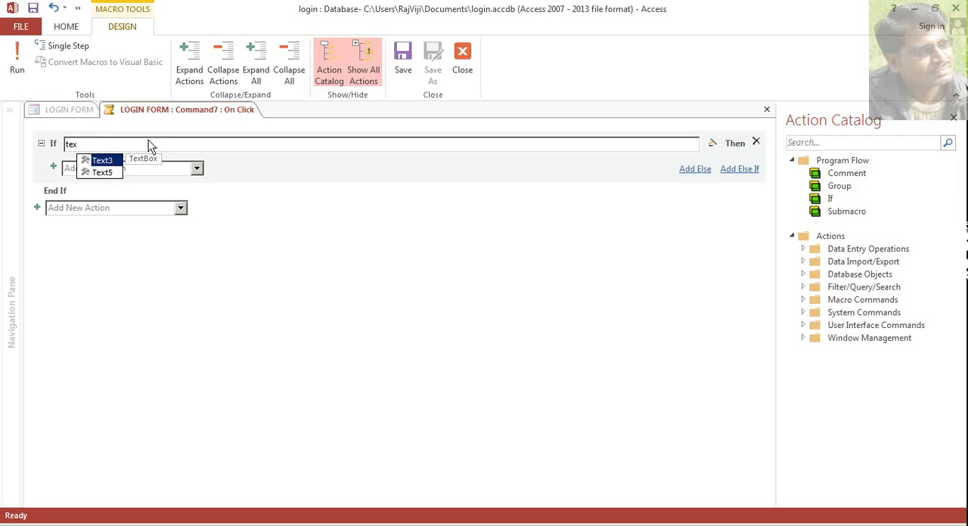
key("BackSpace")
key("BackSpace")
key("BackSpace")
type("password")
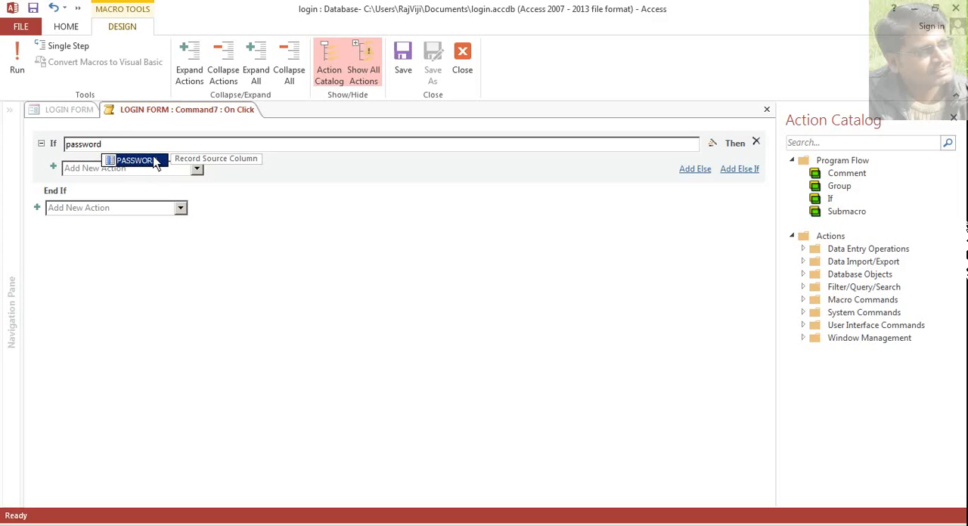
key("BackSpace")
key("BackSpace")
key("BackSpace")
key("BackSpace")
key("BackSpace")
key("BackSpace")
key("BackSpace")
key("BackSpace")
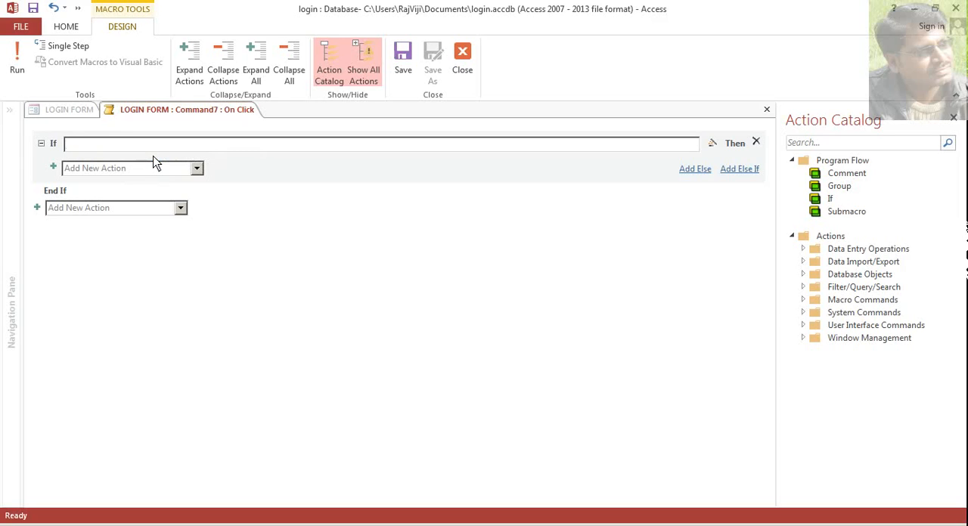
- Set the If condition to [Text5]=[Text3] to compare the two PASSWORD text boxes
type("te")
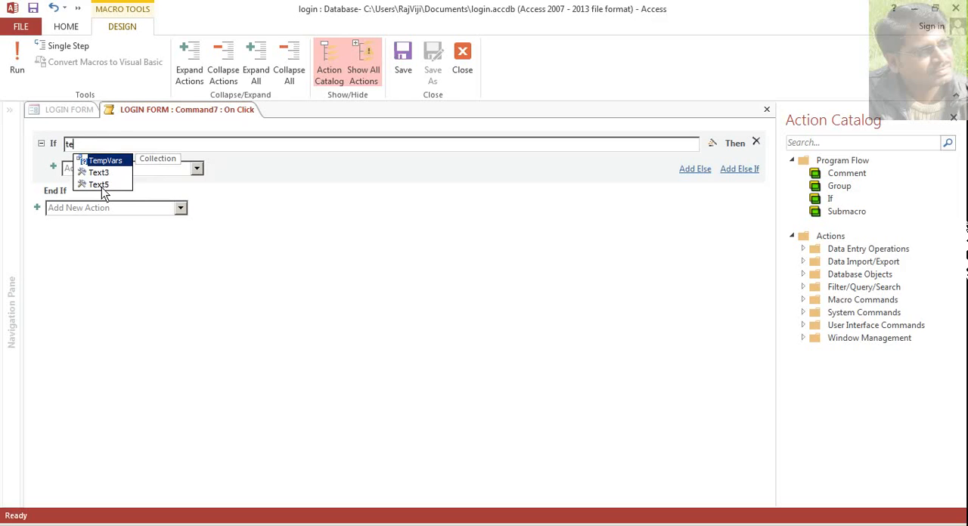
double_click(101, 186)
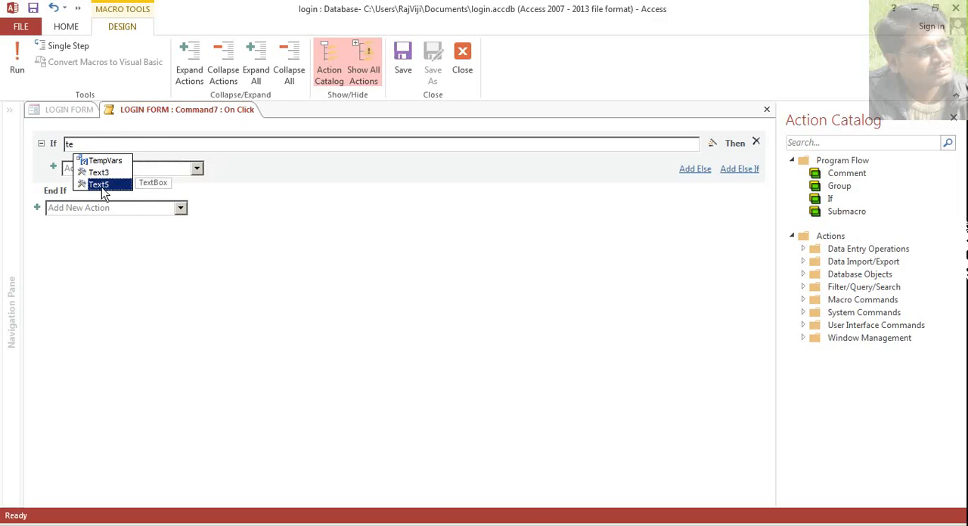
type("=")
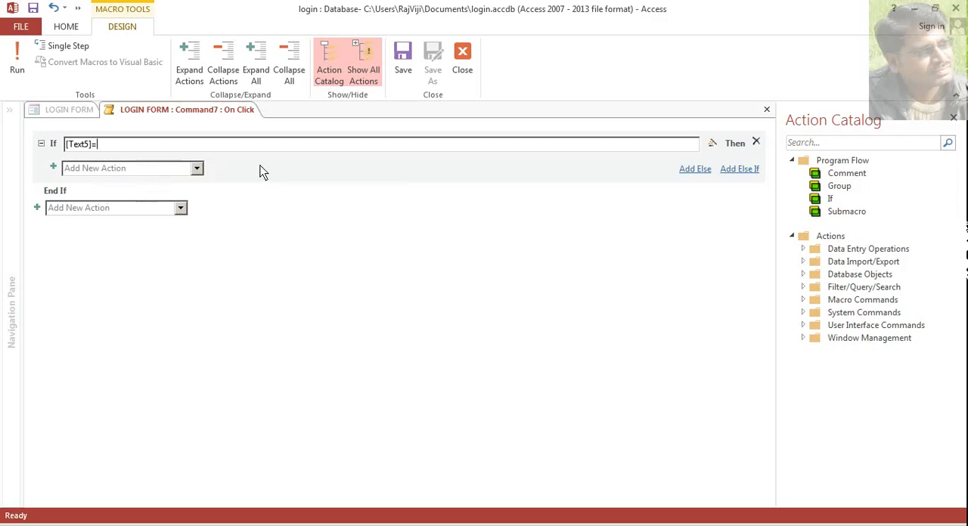
type("tex")
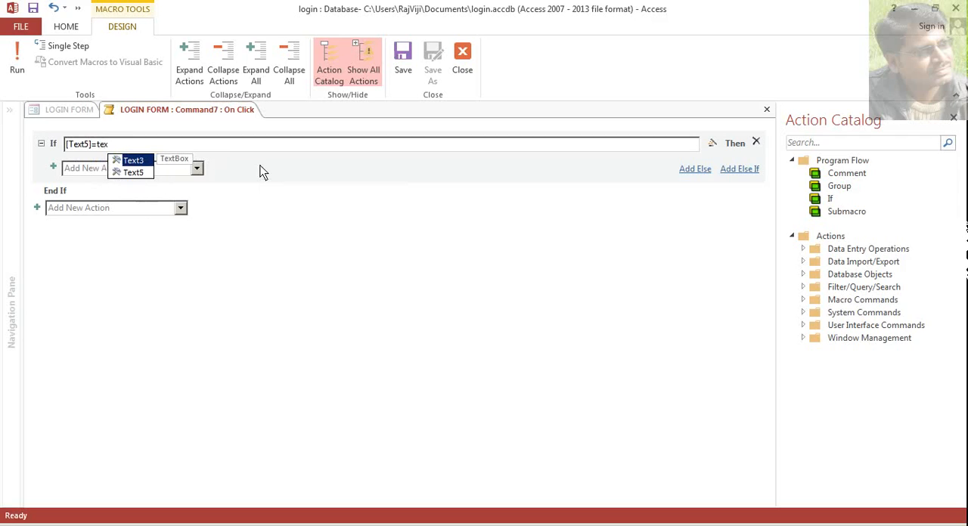
double_click(139, 161)
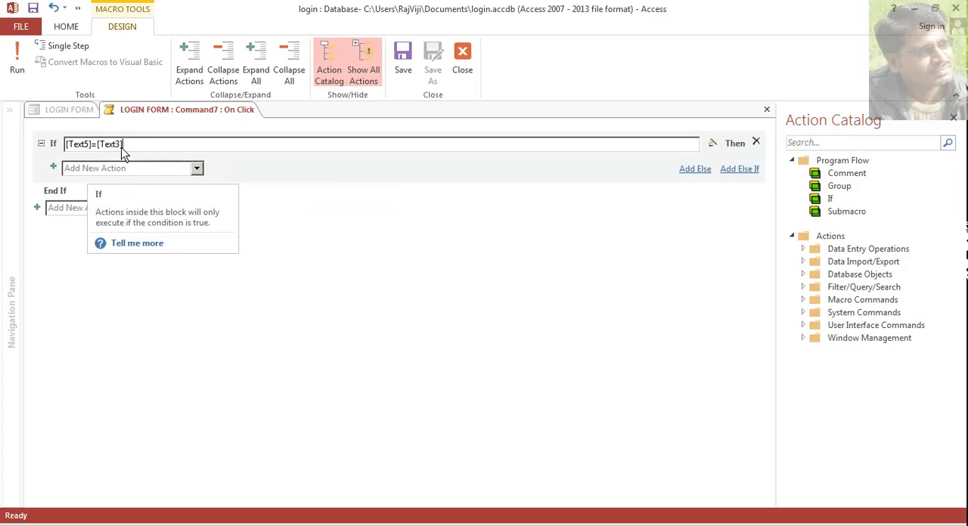
- Add a CloseWindow action inside the If block with object type Form and object name LOGIN FORM
left_click(200, 170)
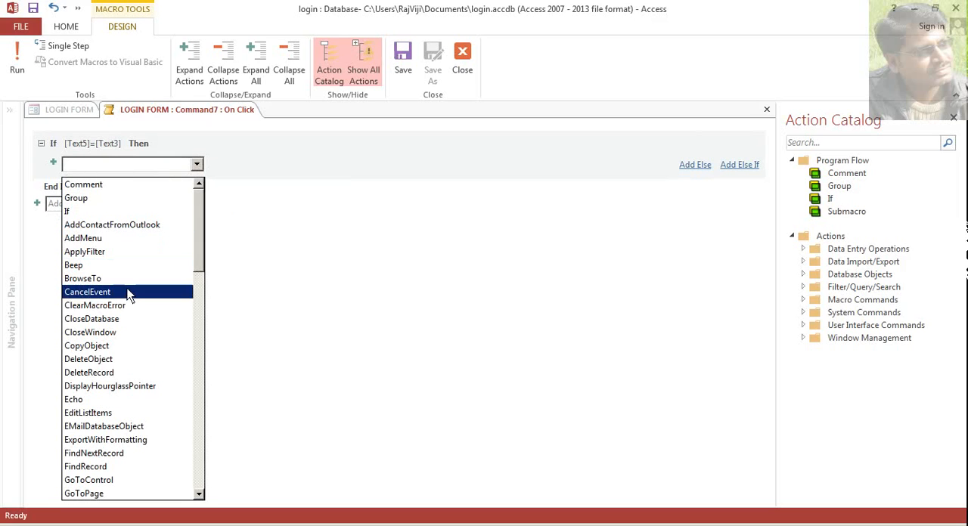
left_click(136, 332)
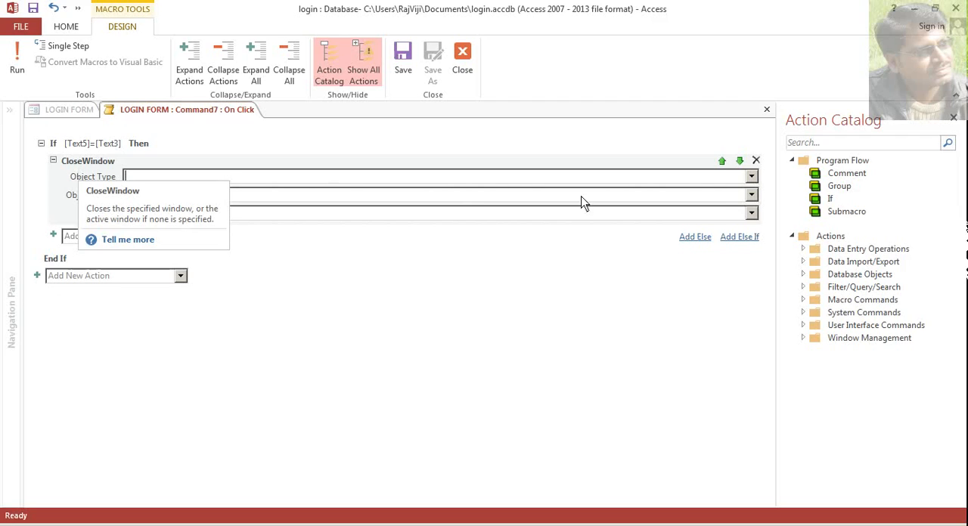
left_click(751, 178)
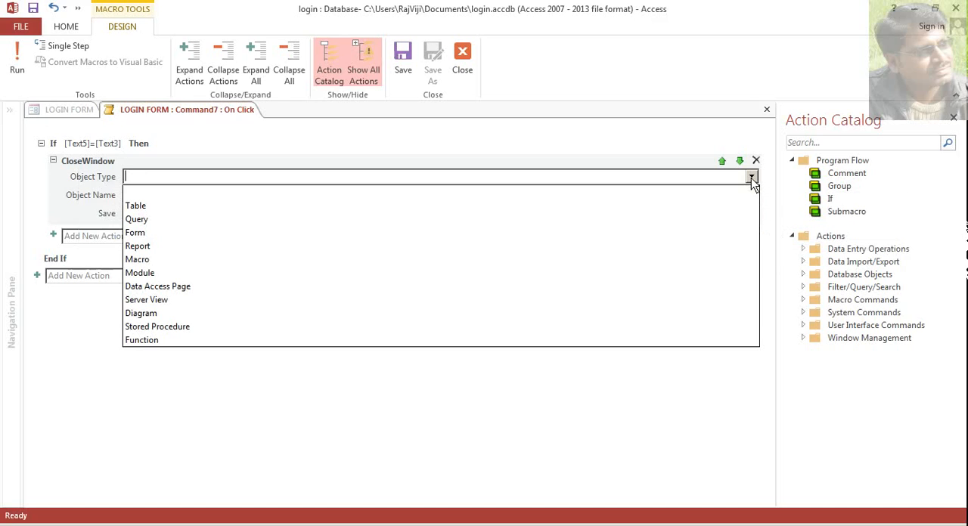
left_click(377, 235)
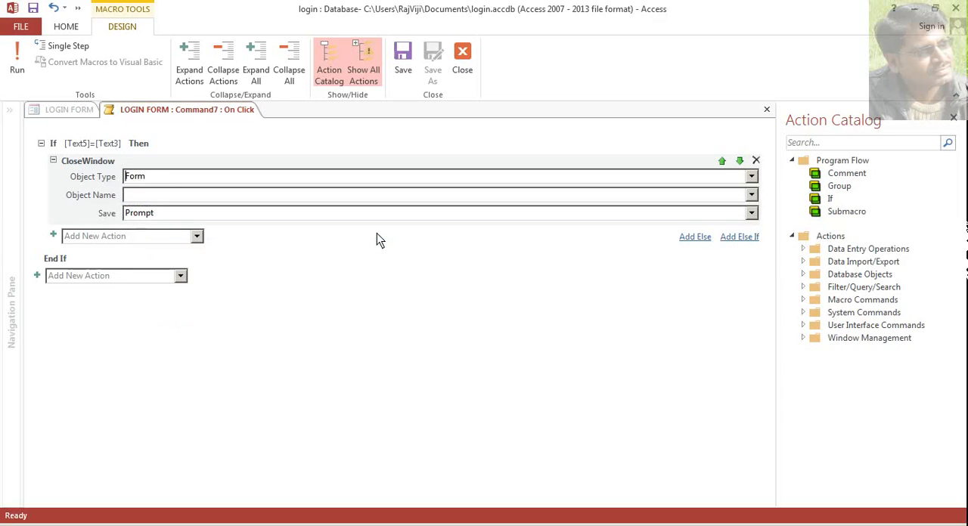
left_click(752, 195)
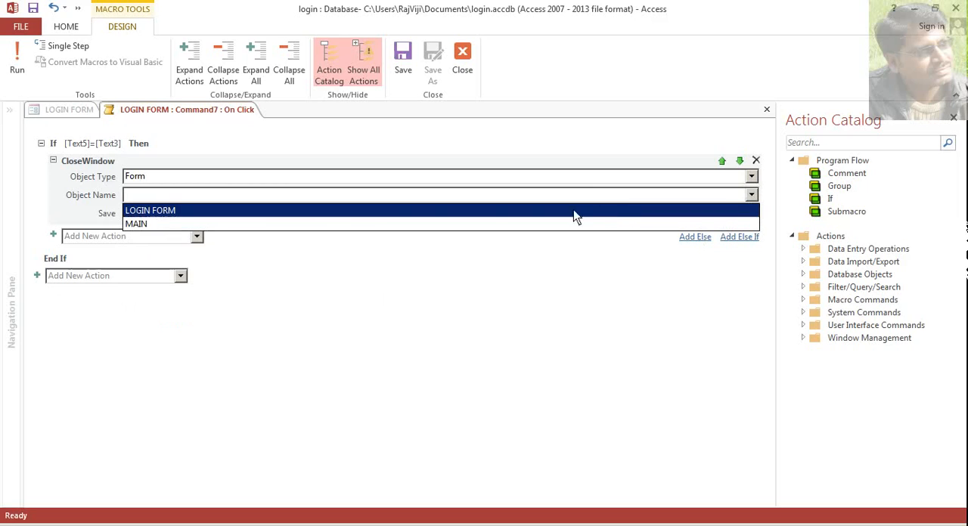
left_click(159, 213)
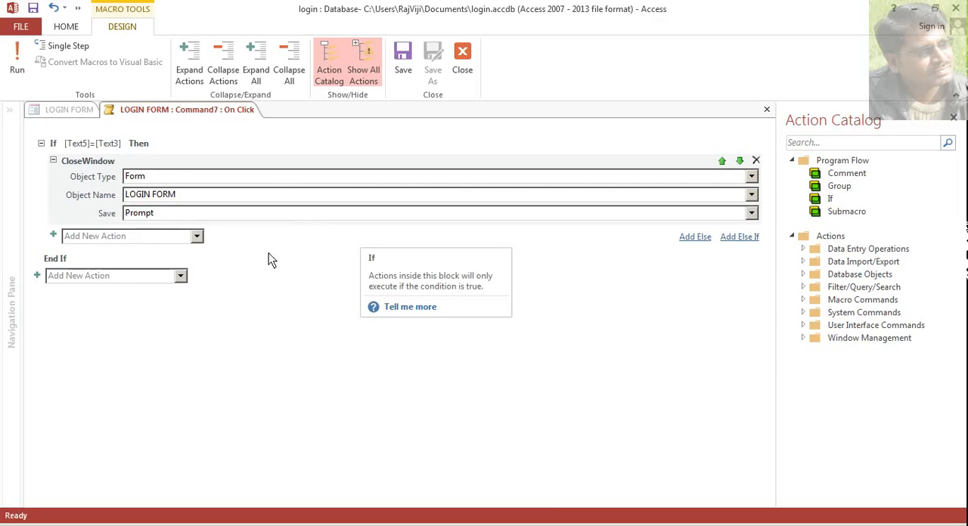
- Add an OpenForm action below CloseWindow in the If block, with MAIN as the form name
left_click(197, 236)
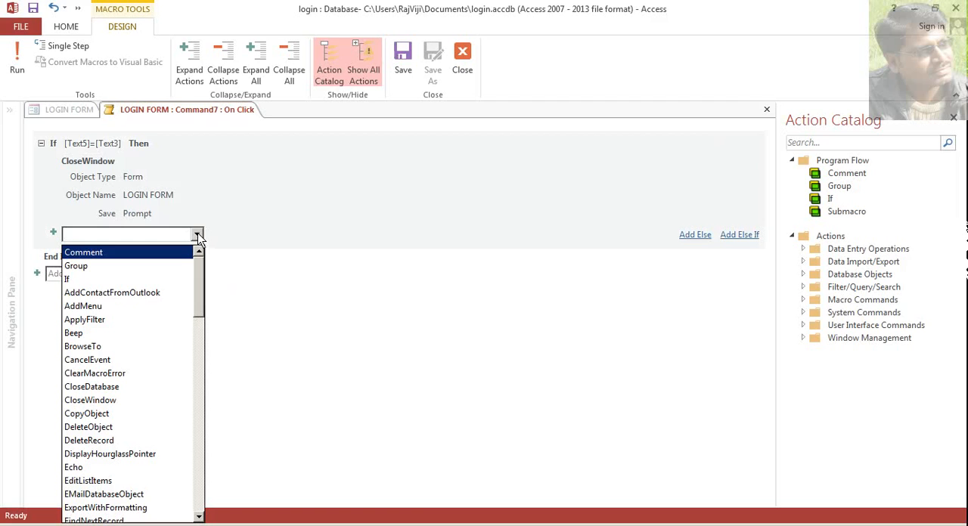
scroll(176, 321, "down", 1)
scroll(176, 326, "down", 7)
scroll(175, 328, "down", 3)
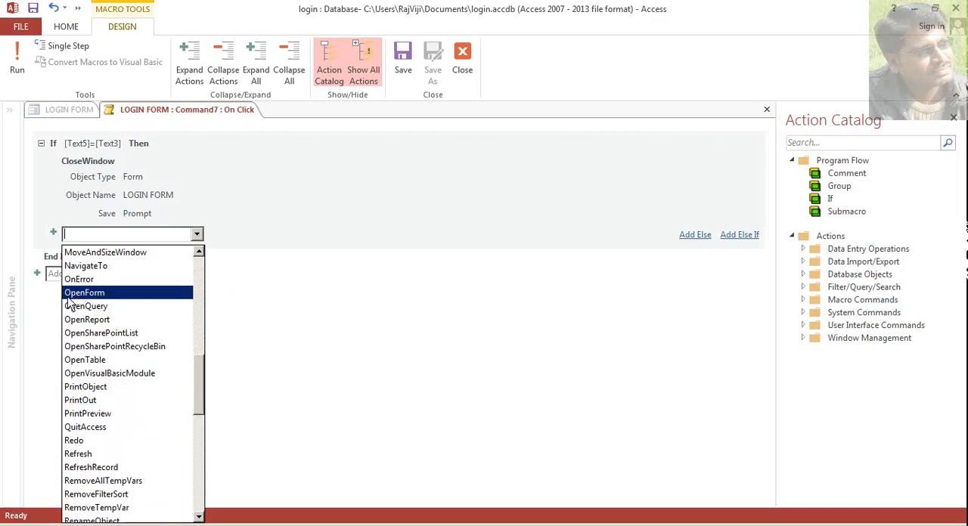
left_click(82, 296)
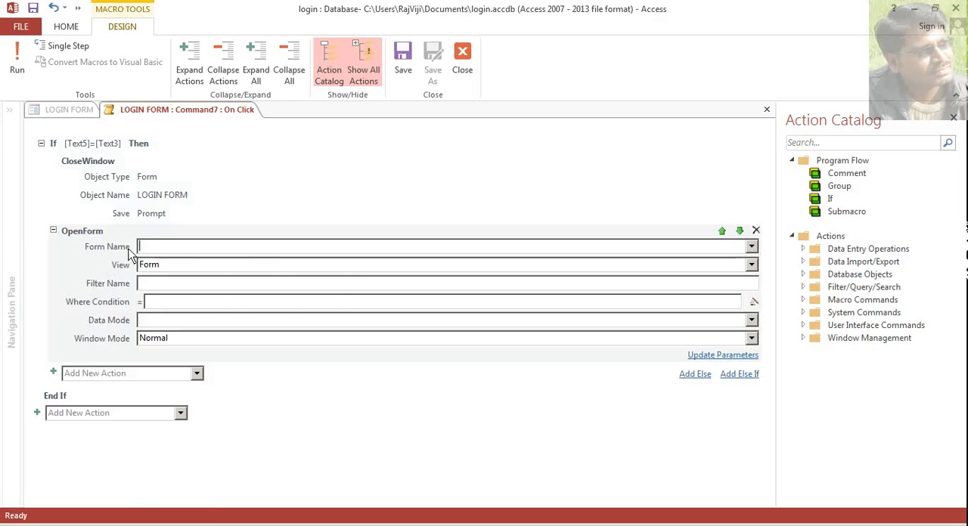
left_click(753, 248)
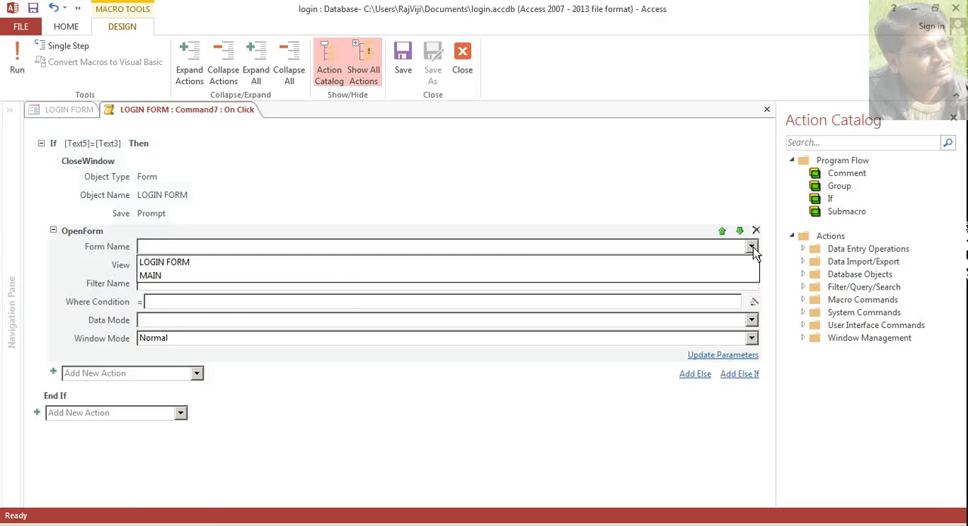
left_click(282, 276)
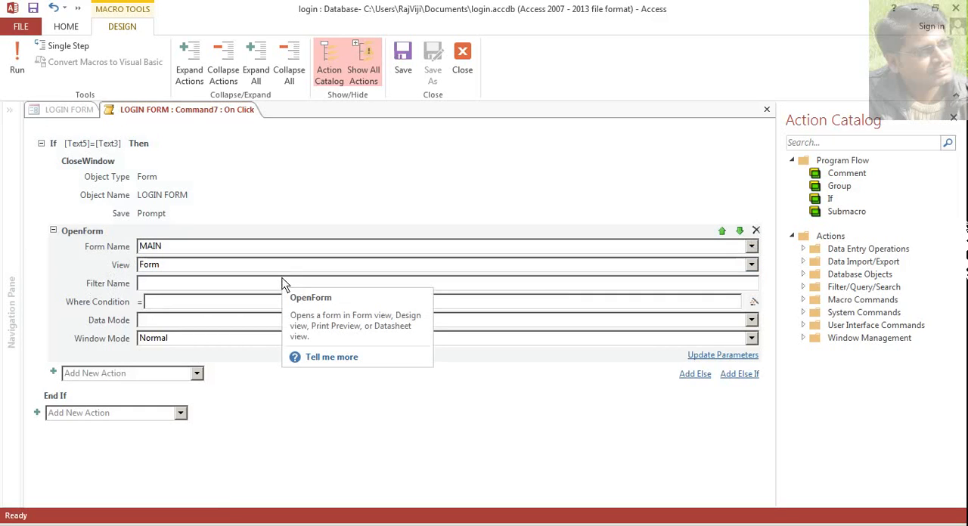
left_click(177, 283)
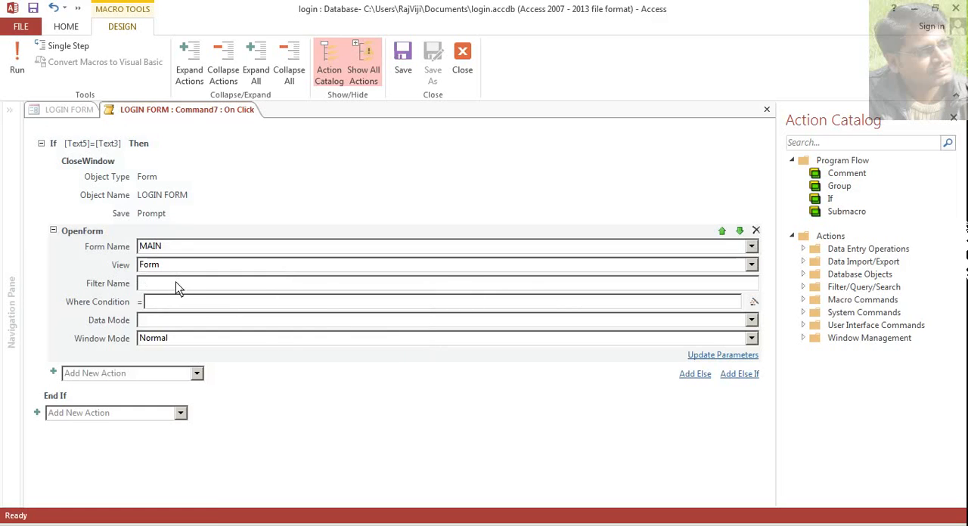
left_click(182, 304)
left_click(187, 318)
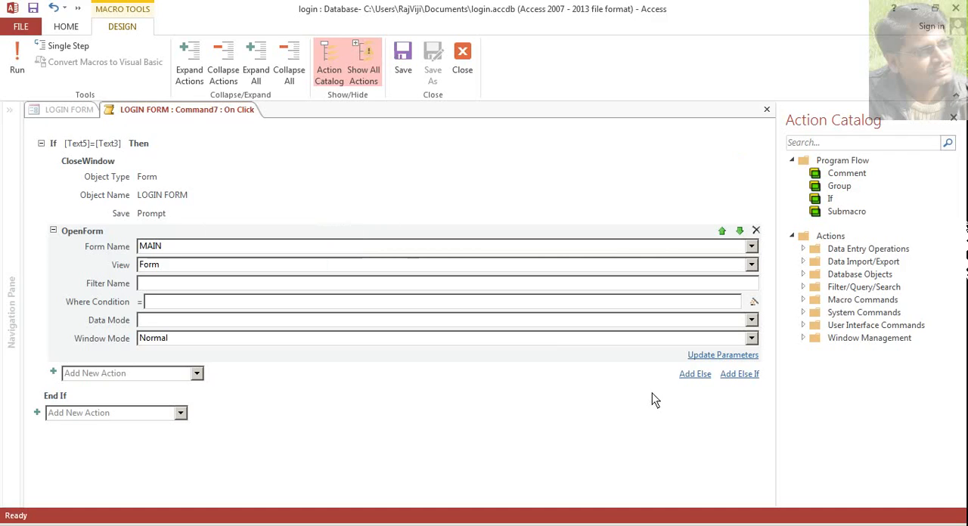
- Add an Else branch to the If block and insert a MessageBox action in it
left_click(693, 375)
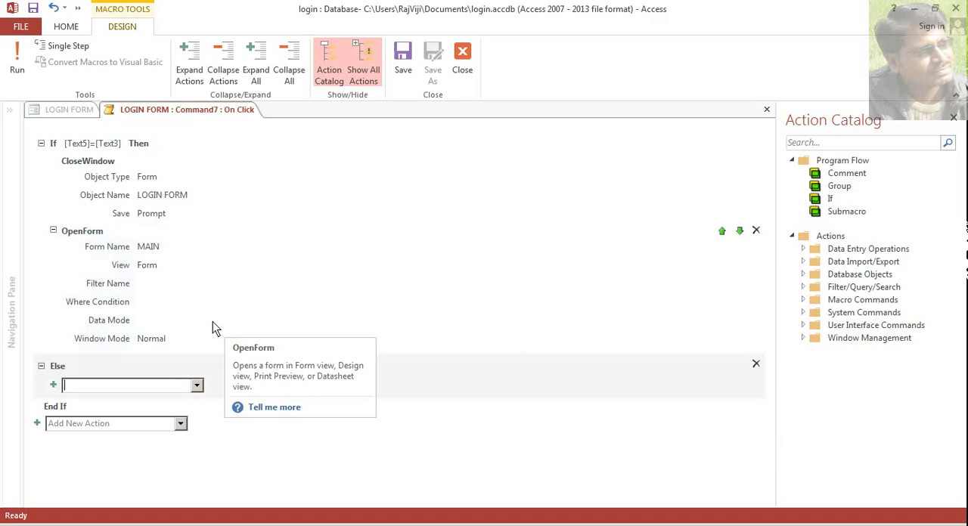
left_click(196, 386)
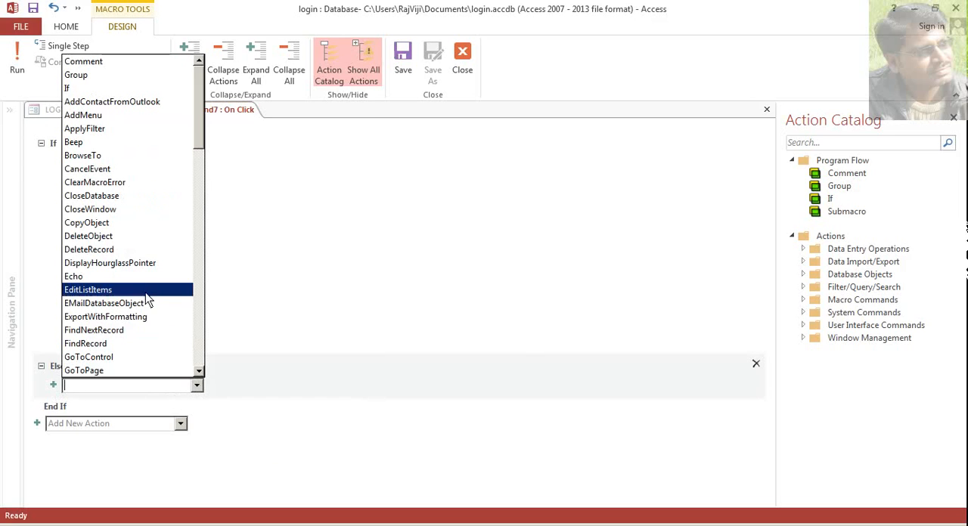
scroll(144, 291, "down", 4)
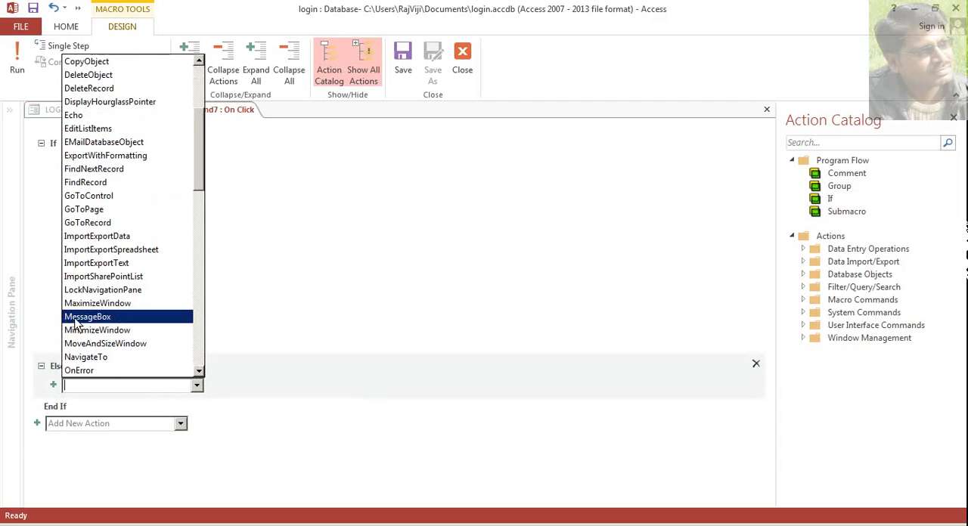
left_click(89, 317)
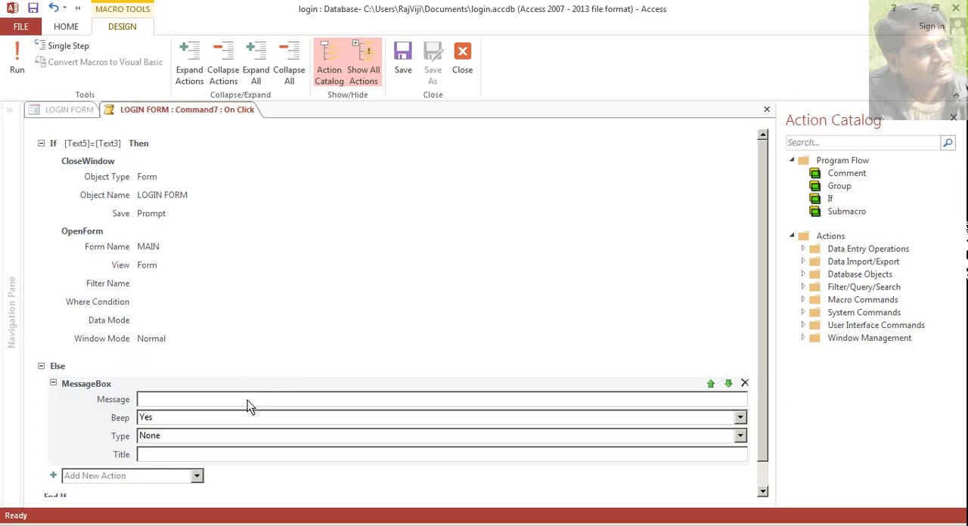
- Enter "Invalid Password..!! Please try again..!!" as the message text of the MessageBox action
scroll(326, 344, "down", 1)
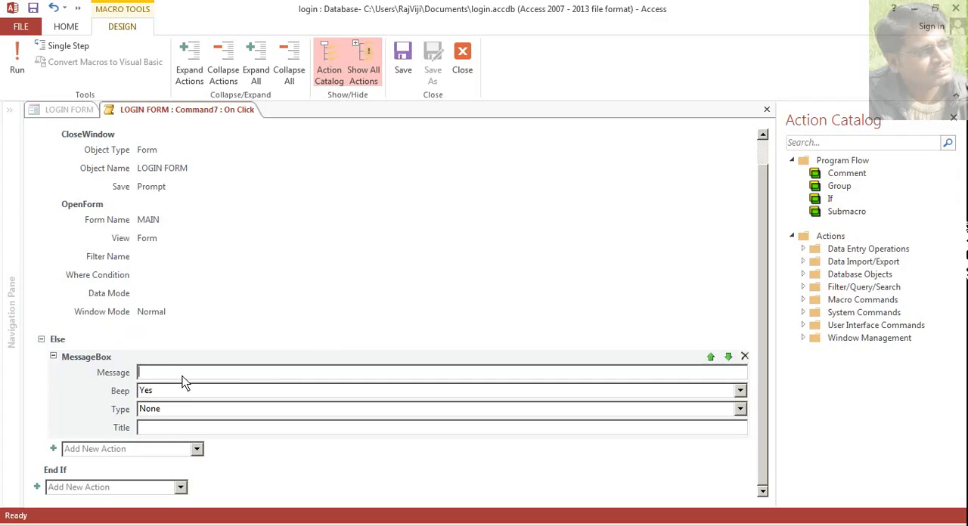
type("In")
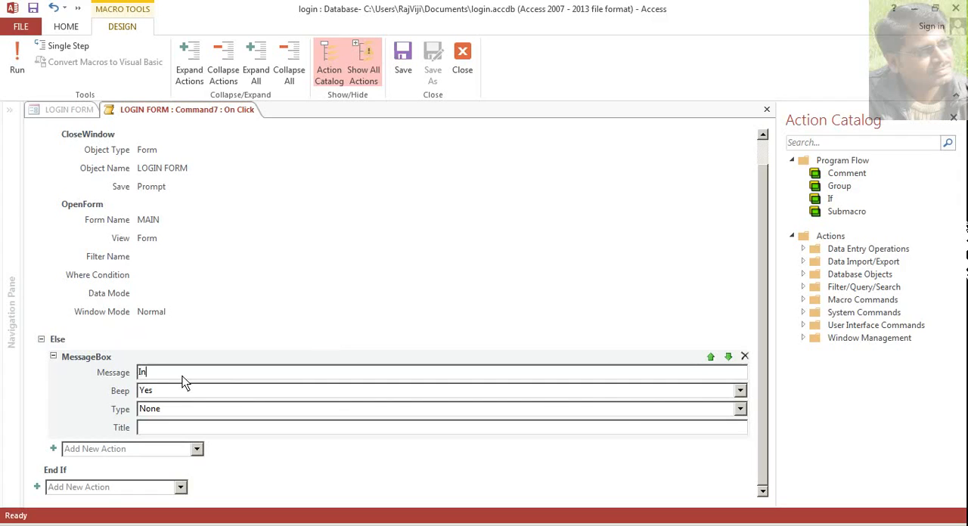
type("valid Password")
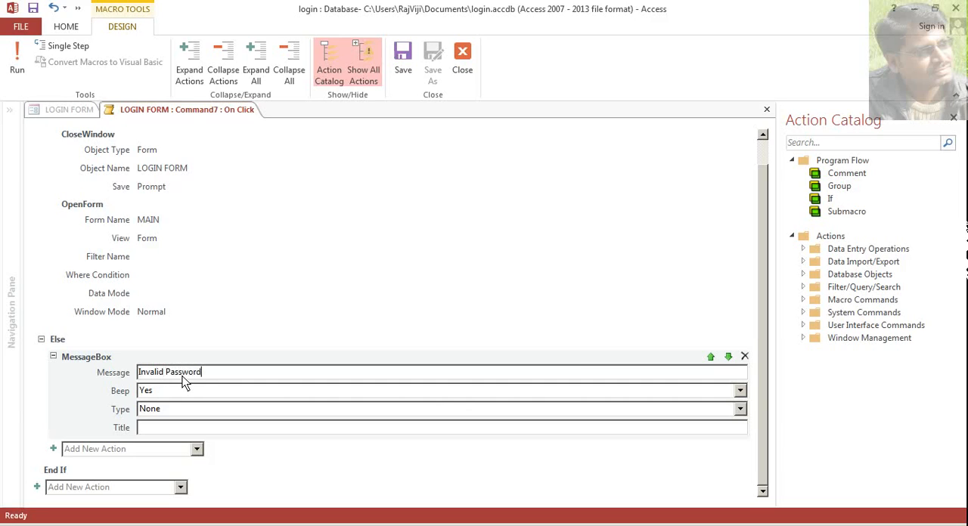
type("..!! Please try again..!!")
- Leave the MessageBox beep at Yes and set its type to Warning!
left_click(741, 392)
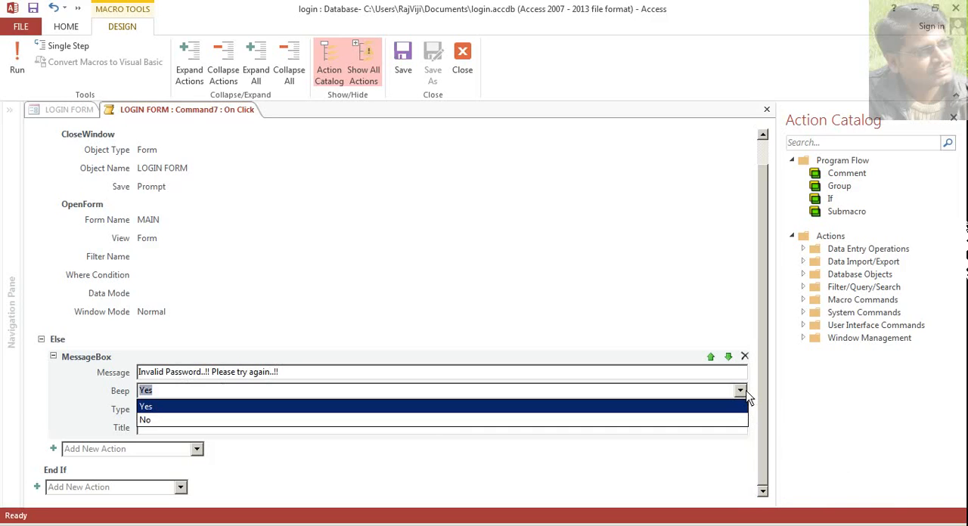
left_click(746, 394)
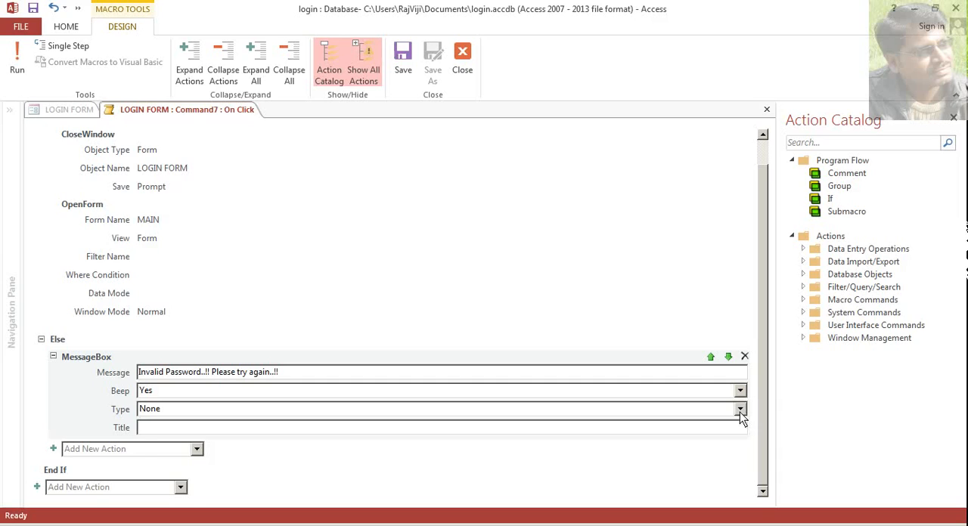
left_click(741, 412)
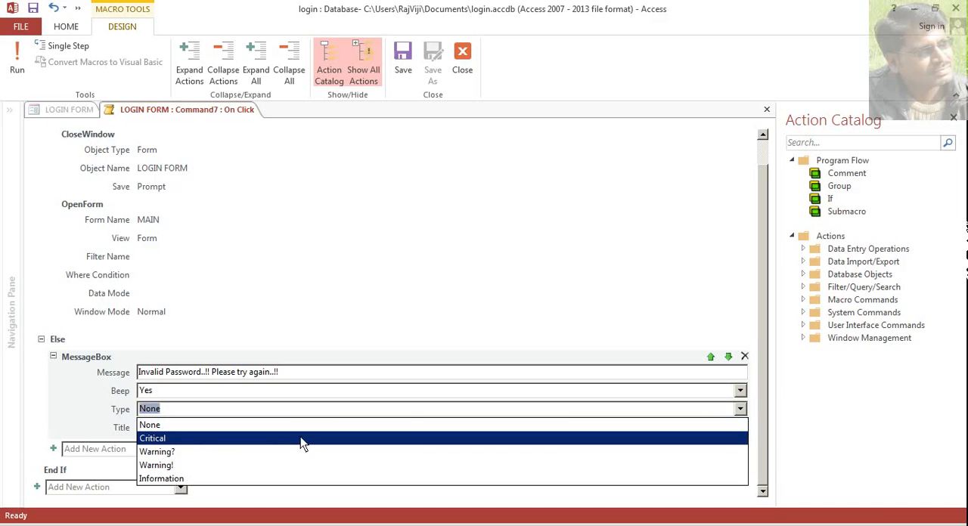
left_click(230, 466)
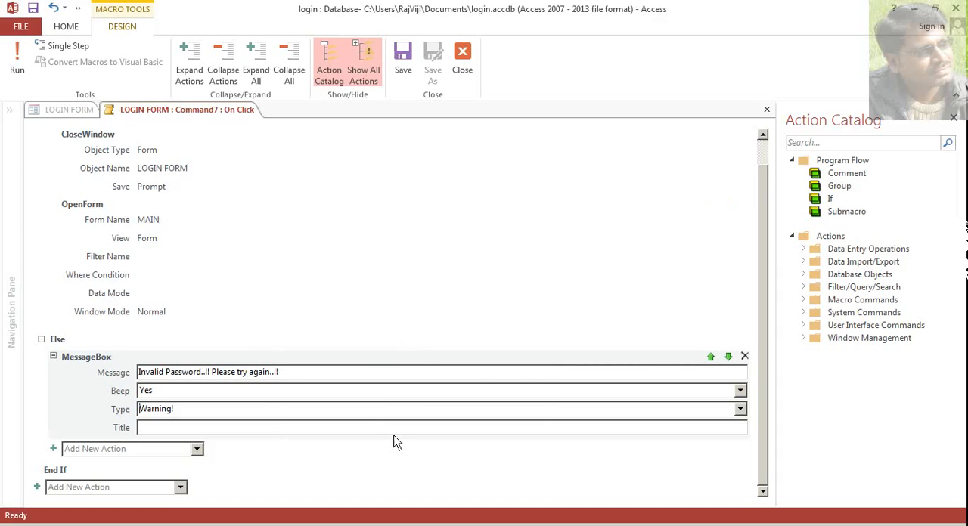
- Review the If and Else actions, save the LOGIN button's On Click macro and close it
scroll(201, 225, "up", 1)
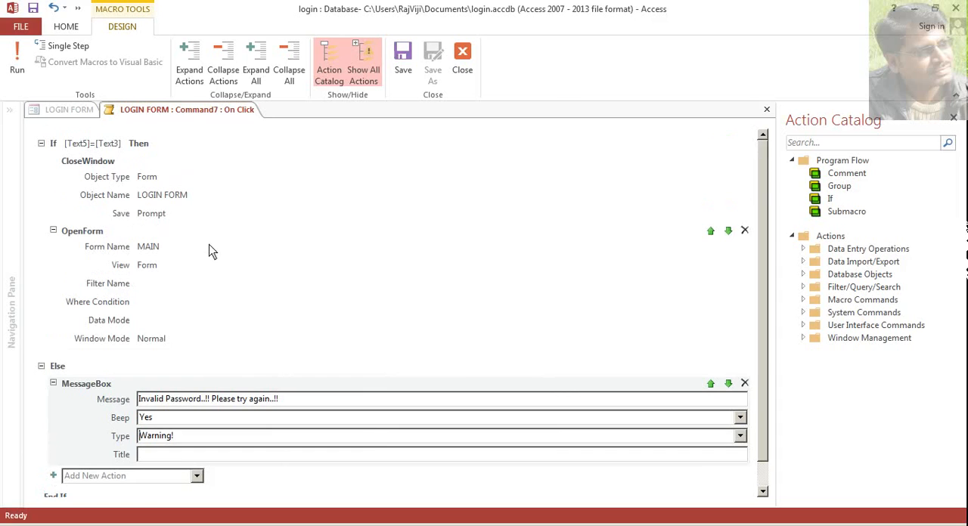
mouse_move(68, 173)
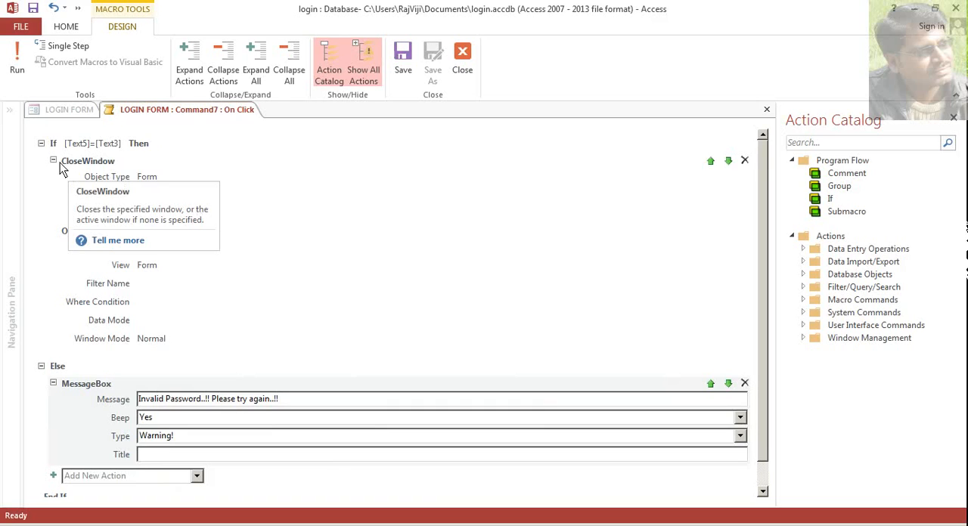
mouse_move(100, 168)
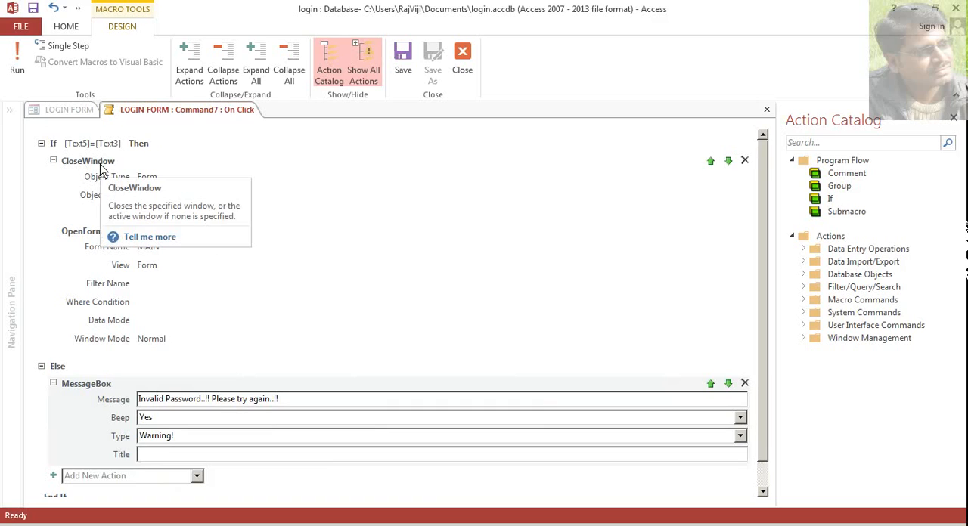
mouse_move(182, 286)
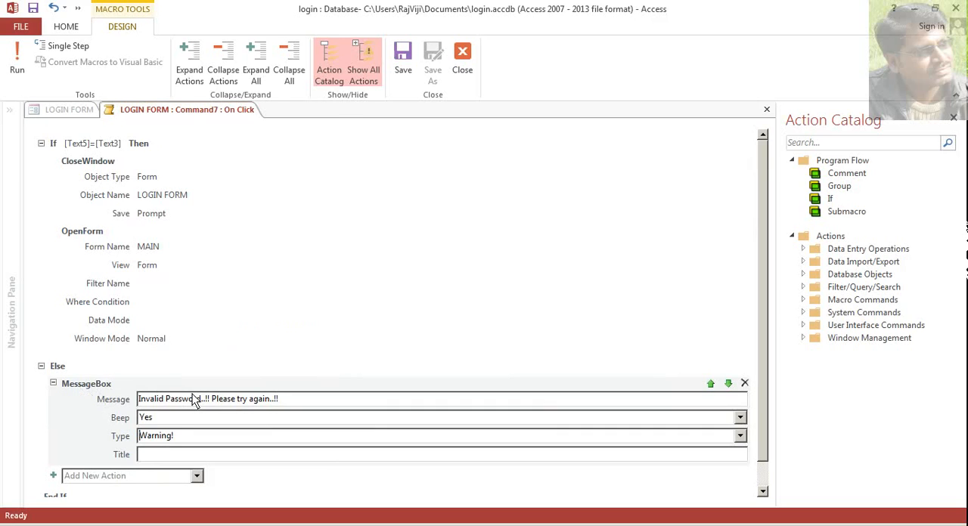
scroll(193, 401, "down", 1)
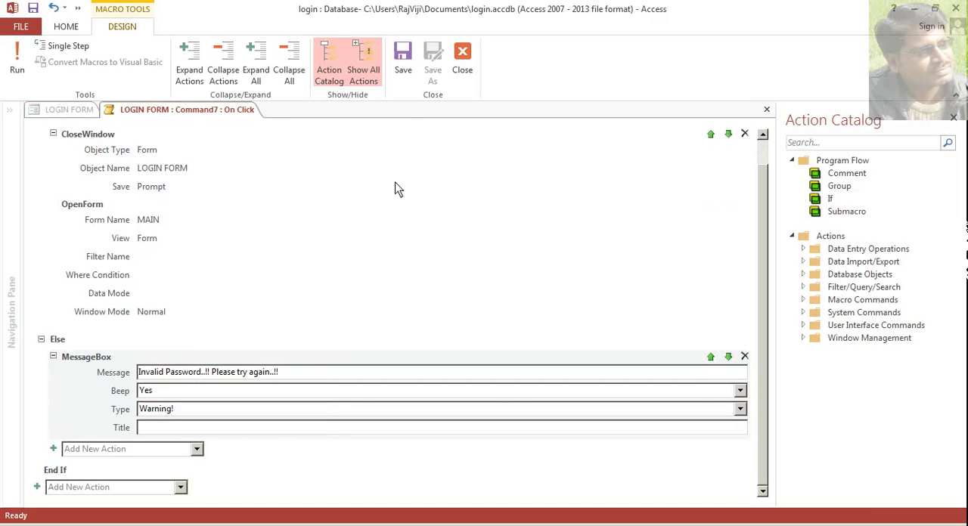
left_click(406, 73)
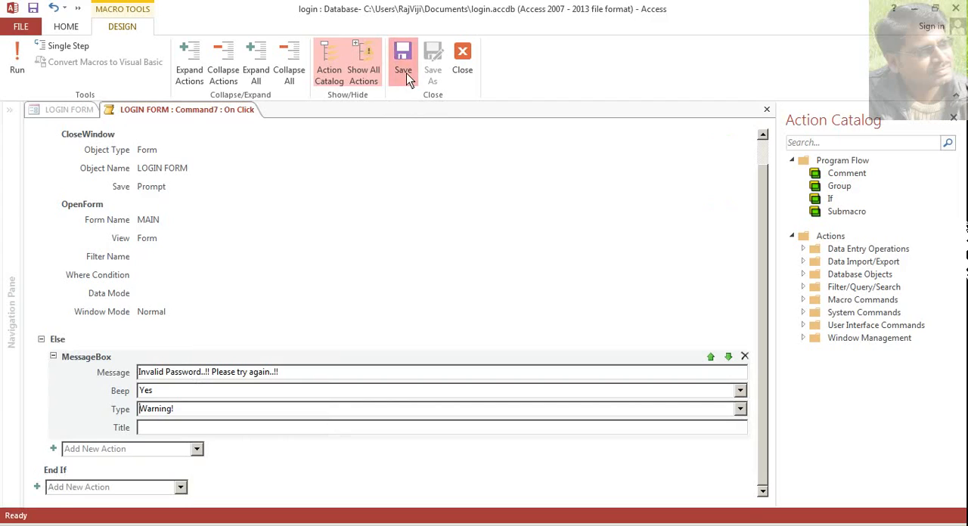
left_click(463, 68)
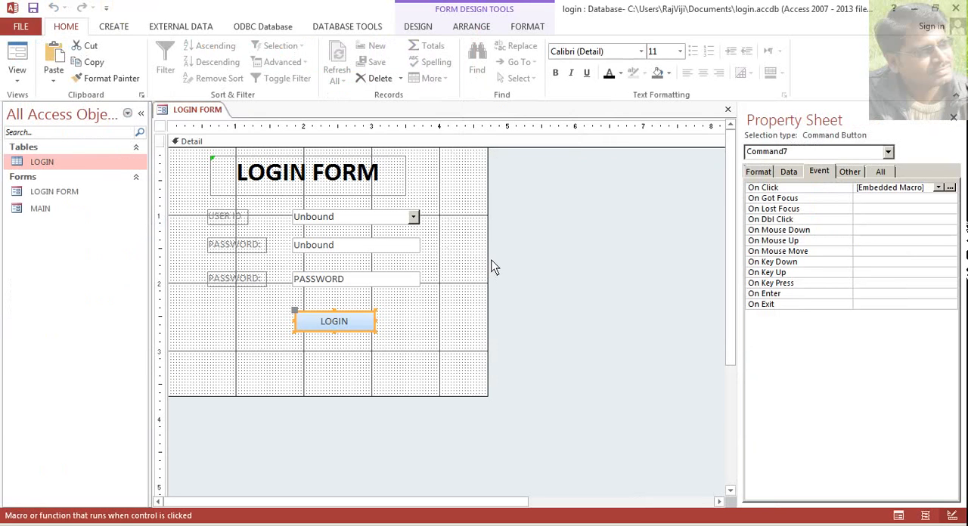
- Shrink the LOGIN FORM design area to about 4.6 by 3.2 on the rulers and set the form's Pop Up property to Yes
left_click_drag(488, 265, 480, 266)
left_click_drag(298, 396, 305, 365)
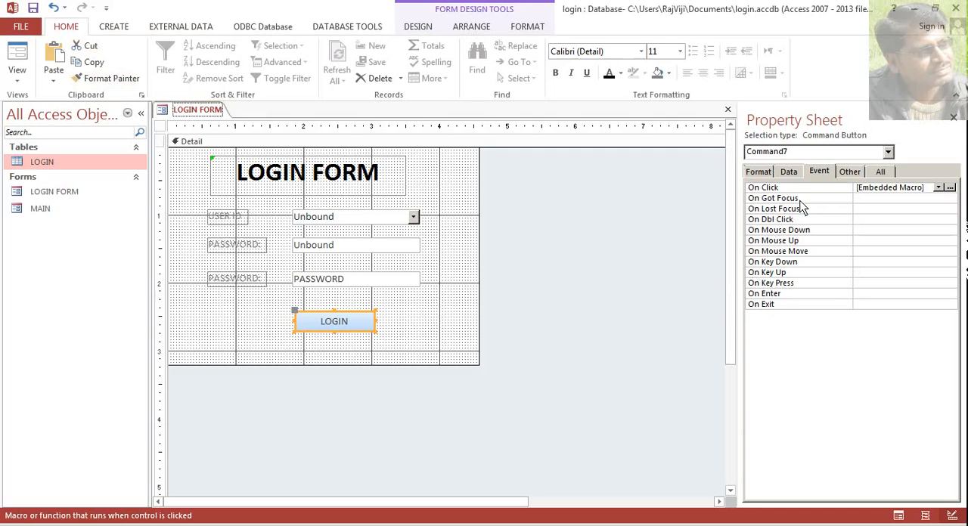
left_click(850, 173)
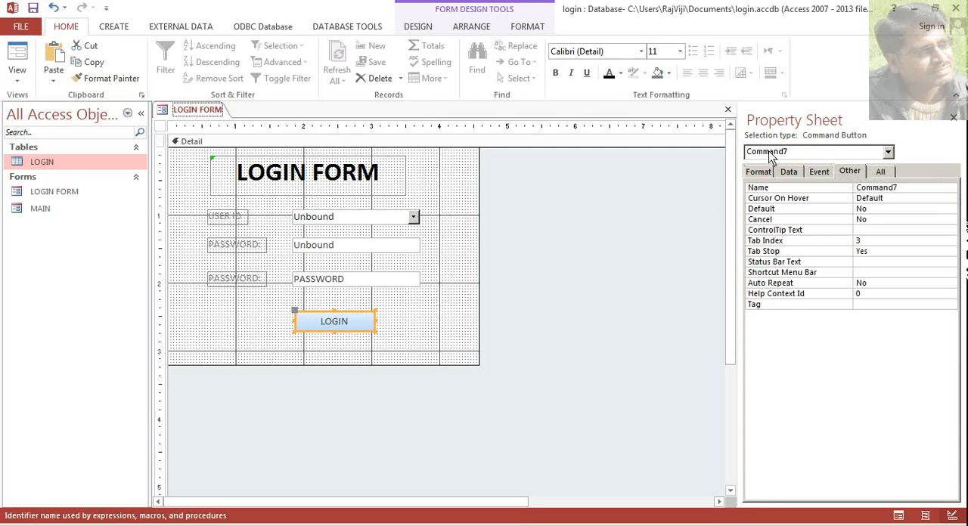
left_click(838, 155)
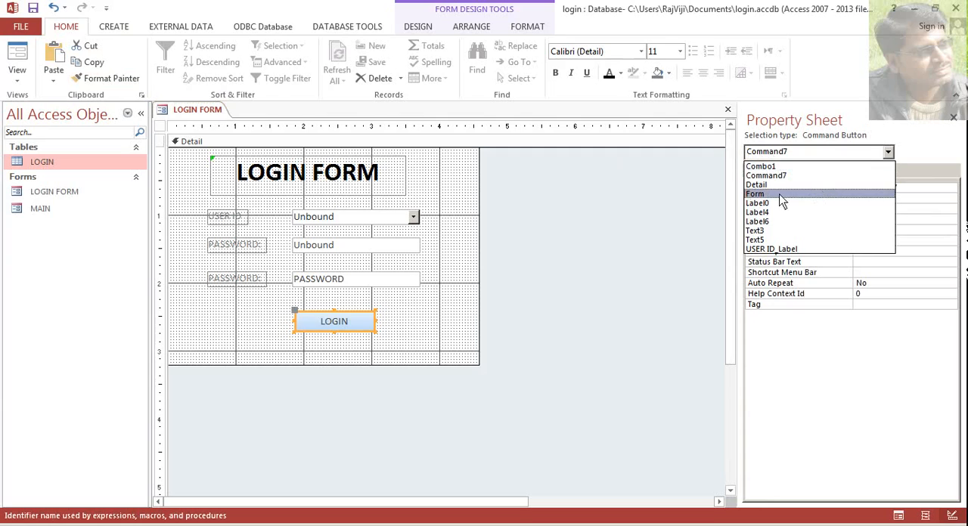
left_click(755, 194)
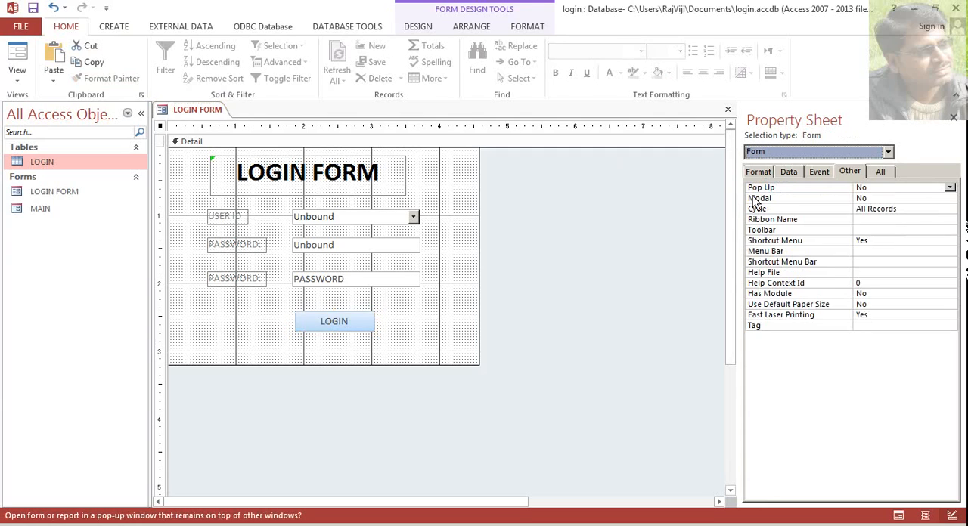
left_click(859, 173)
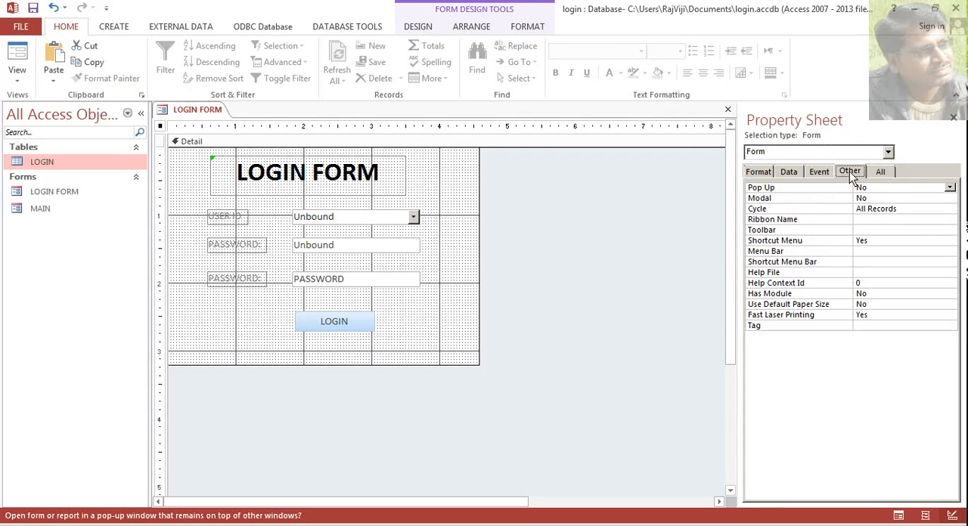
left_click(755, 189)
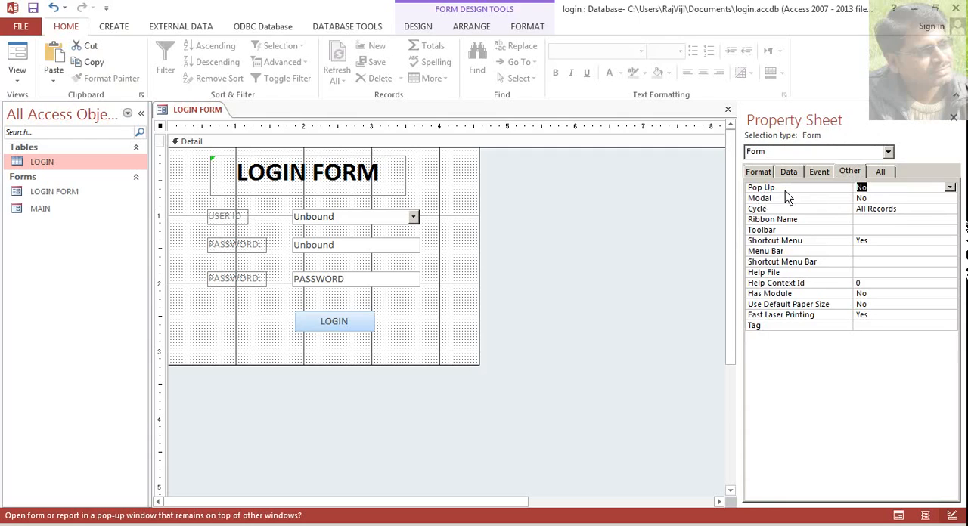
left_click(951, 188)
left_click(928, 201)
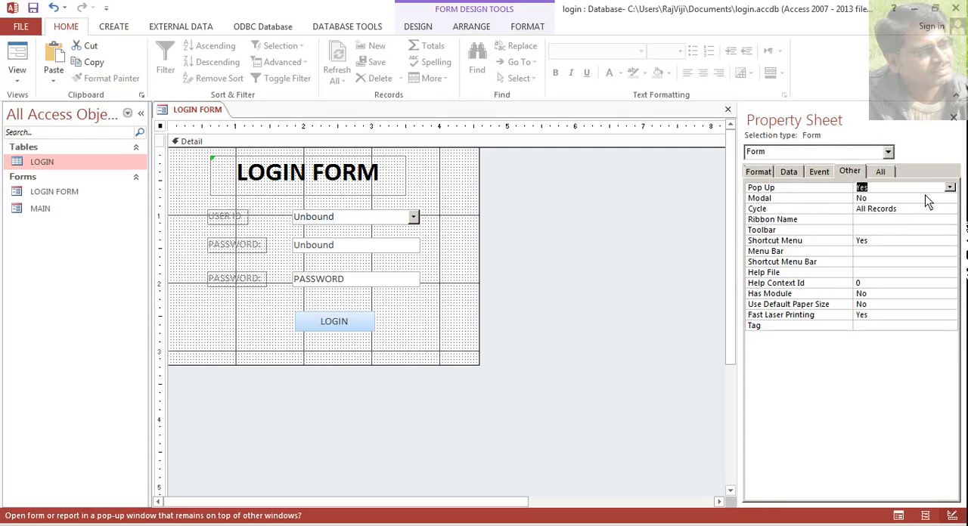
- Open the MAIN form in Design View and set its Pop Up property to Yes
double_click(45, 208)
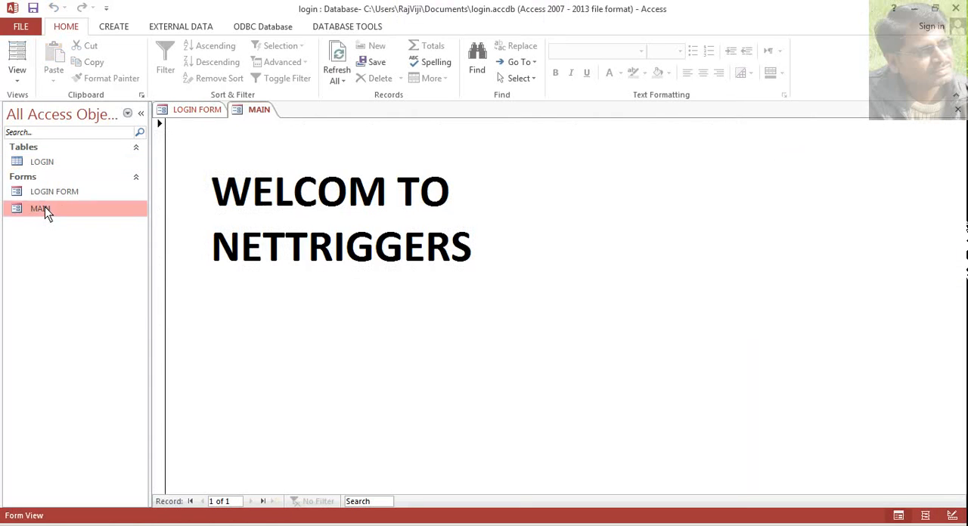
right_click(258, 112)
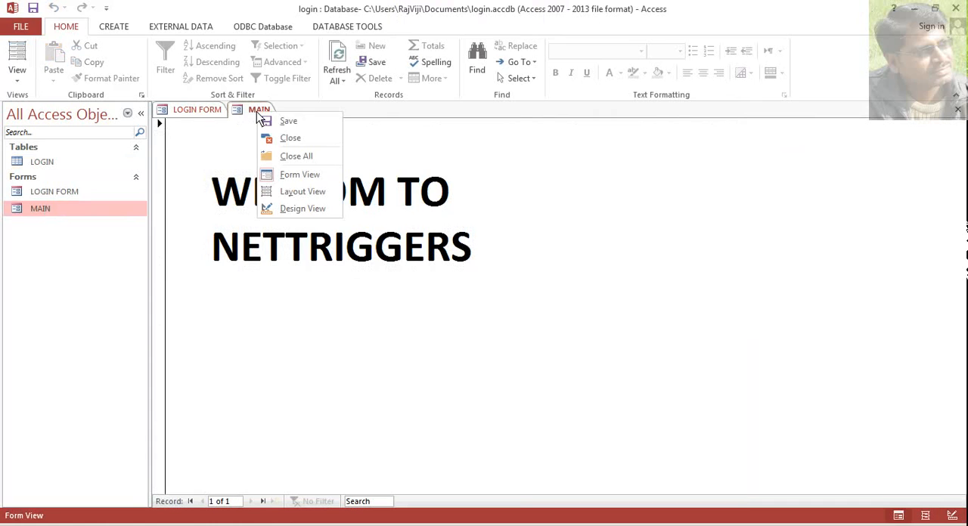
left_click(310, 209)
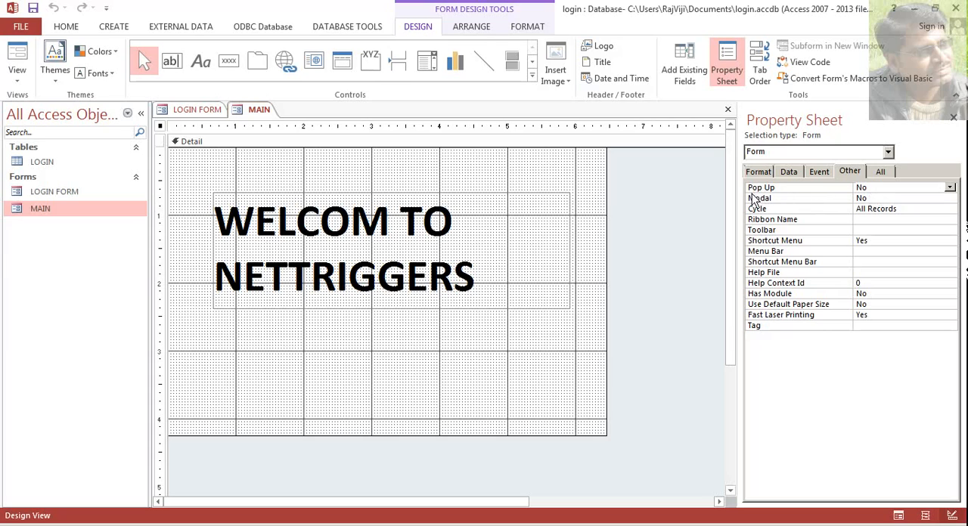
left_click(950, 187)
left_click(914, 202)
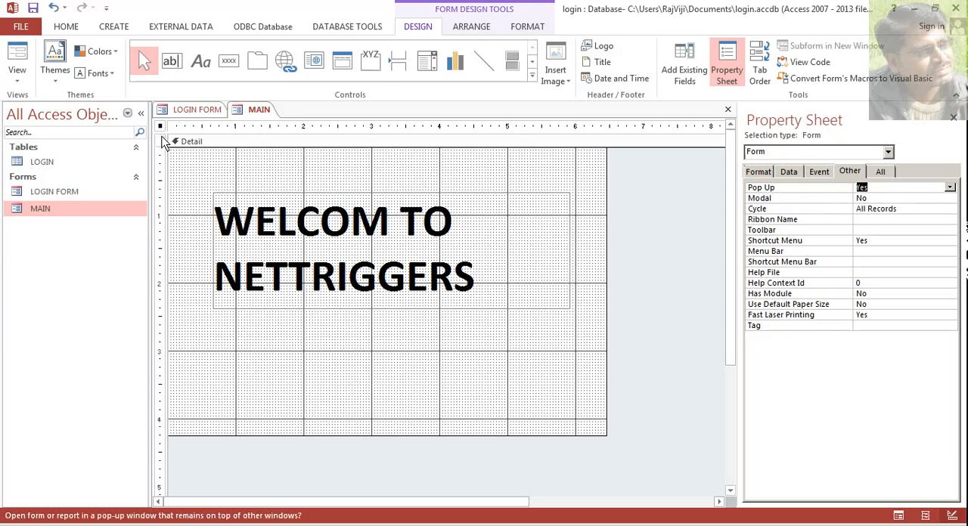
- Save the design changes to the MAIN form and close it
right_click(252, 122)
right_click(259, 112)
left_click(274, 119)
right_click(248, 113)
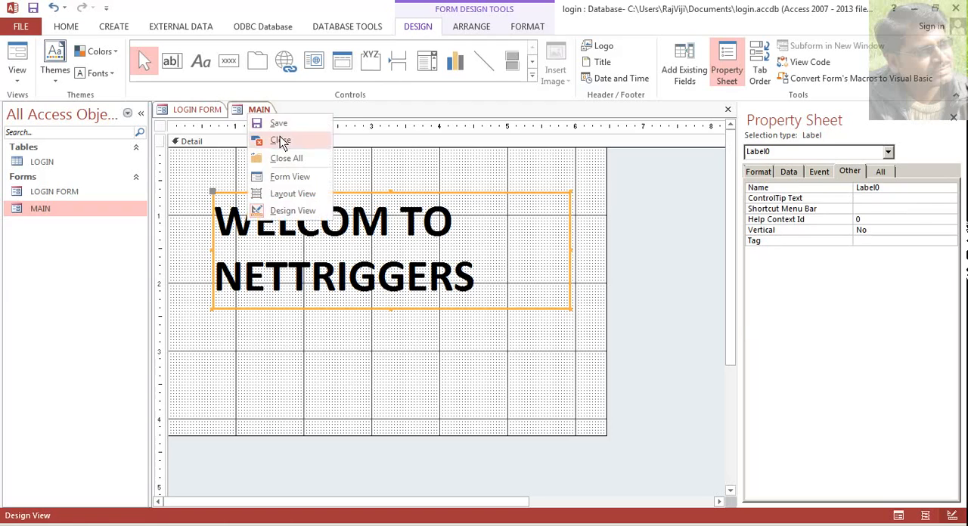
left_click(279, 141)
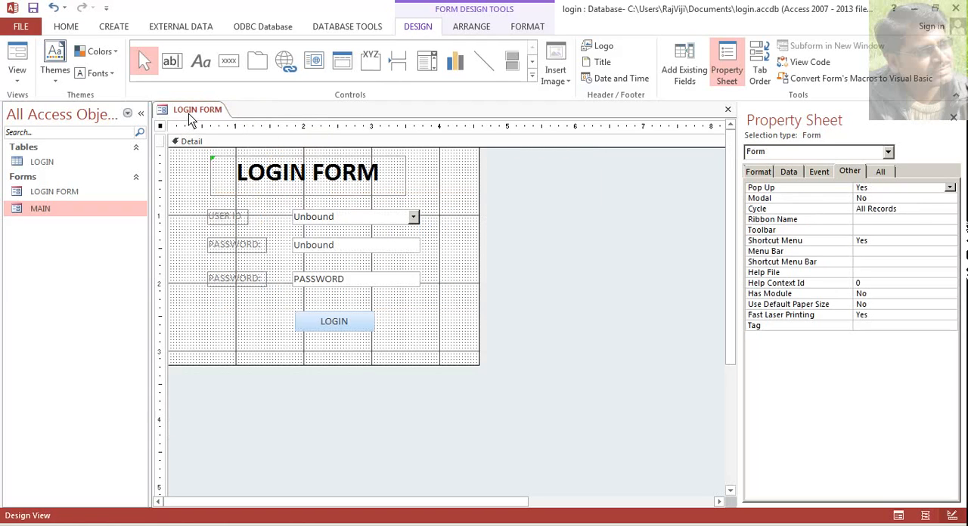
- Show LOGIN FORM in Form View and move its pop-up window nearer the middle of the workspace
left_click(16, 74)
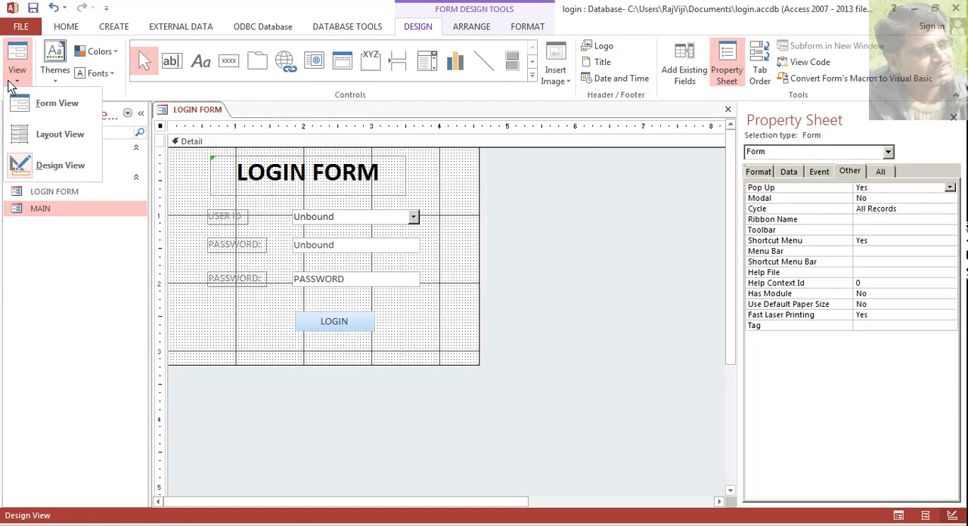
left_click(54, 108)
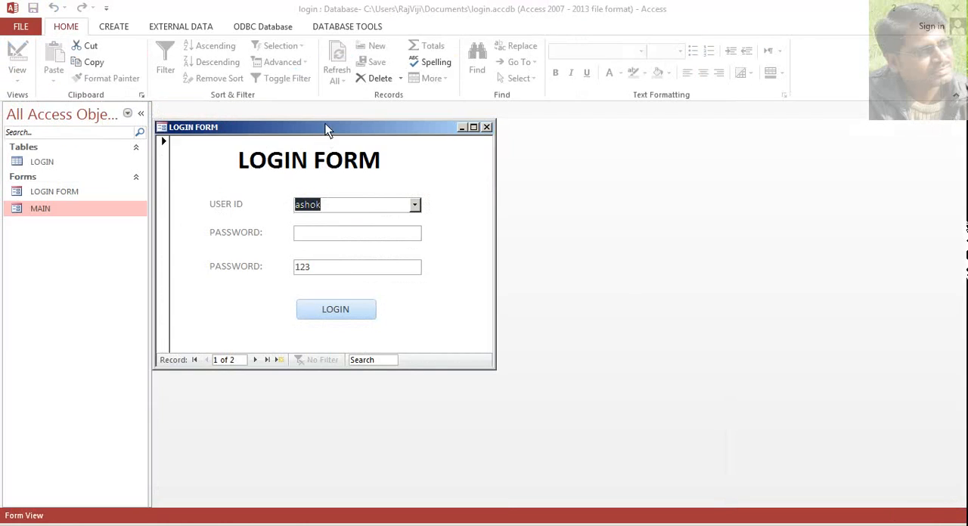
left_click_drag(326, 129, 427, 145)
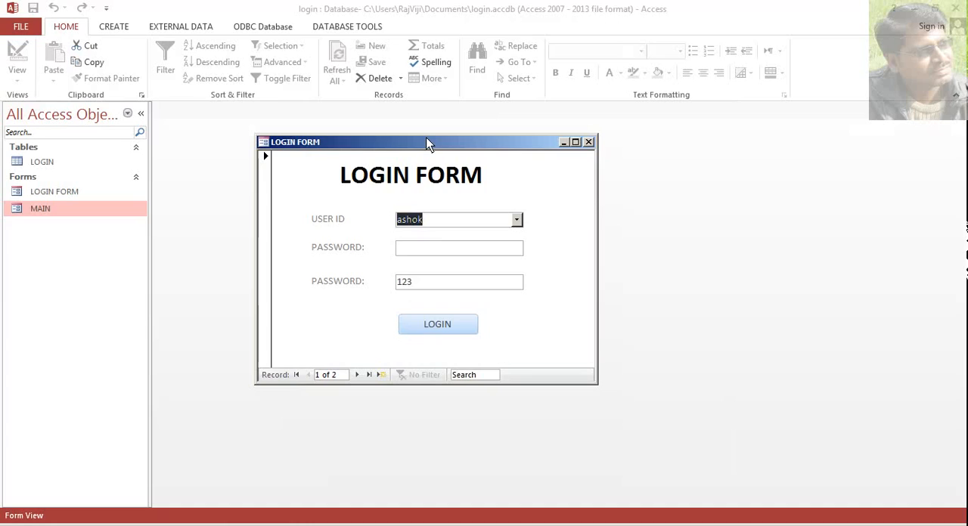
- Test the login with the first user's matching password, save the LOGIN FORM design changes, and close MAIN
left_click(464, 252)
type("123")
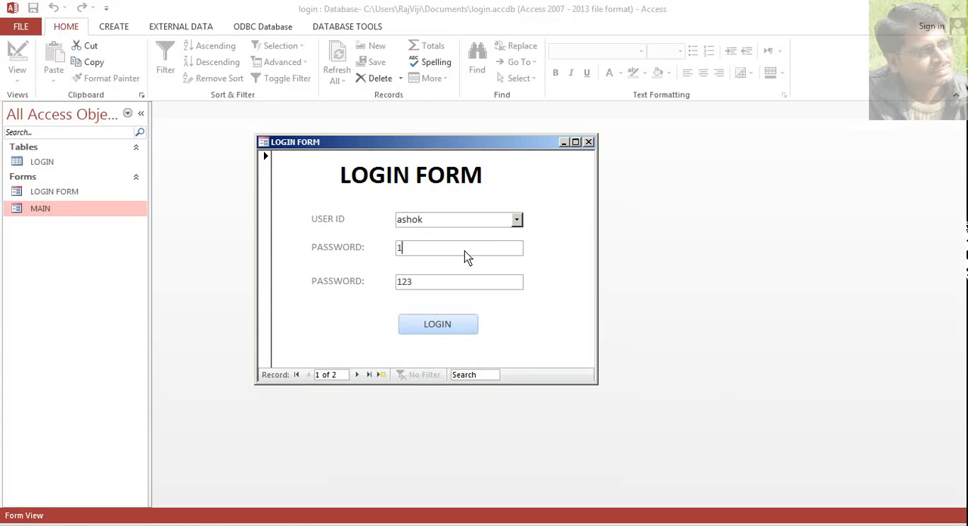
left_click(450, 330)
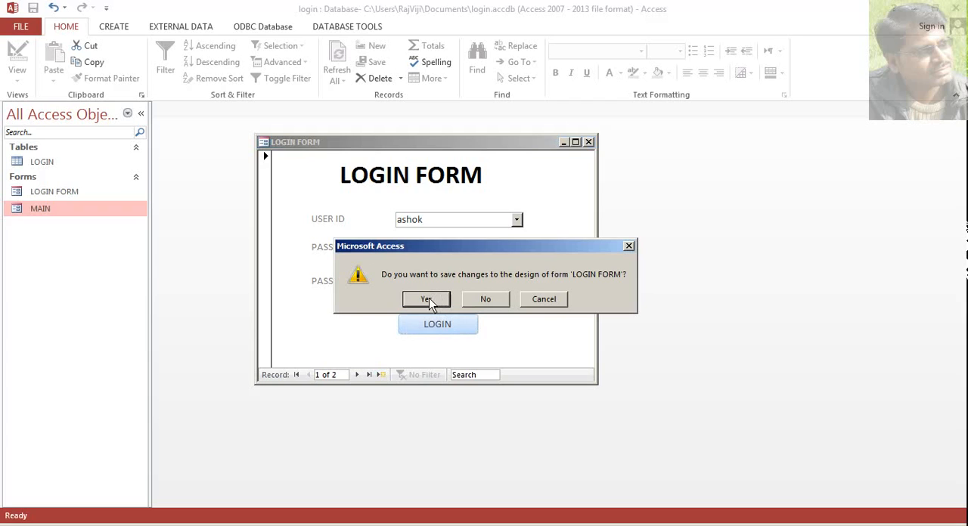
left_click(426, 300)
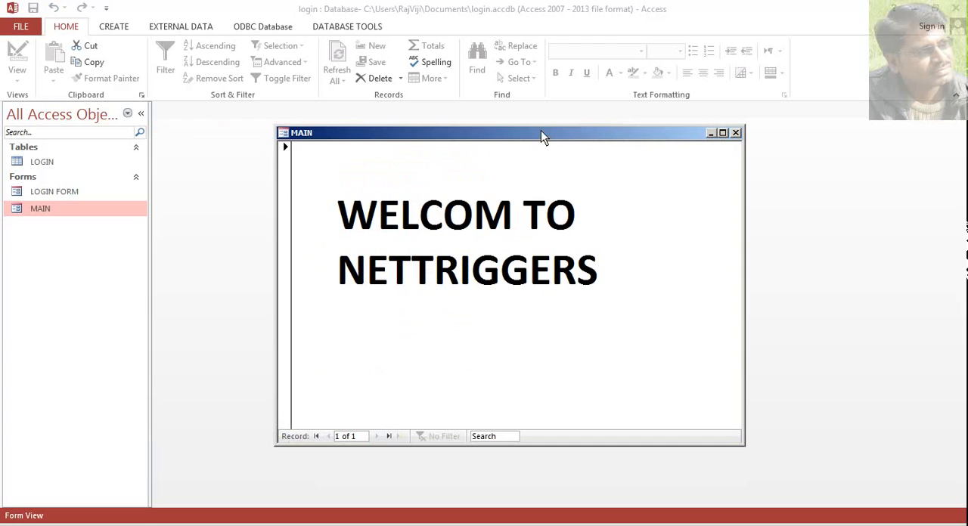
left_click(735, 133)
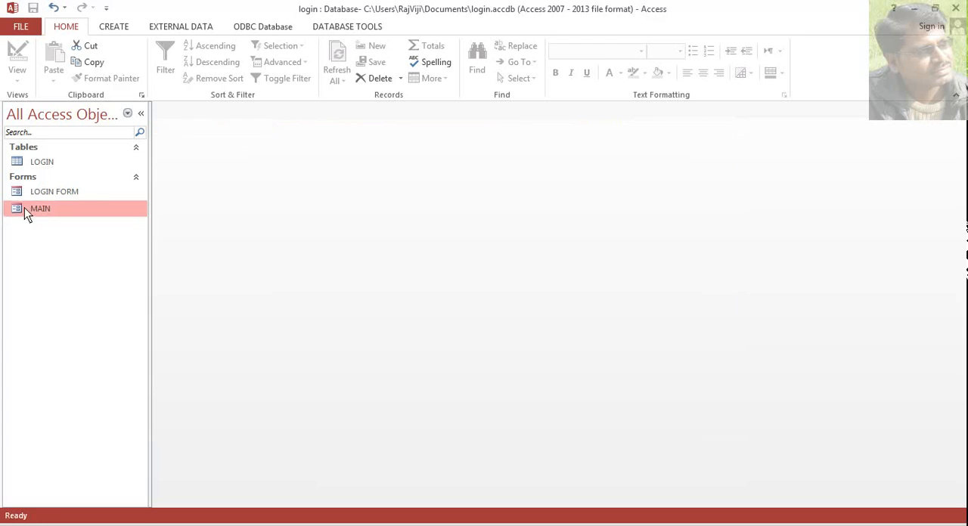
- Reopen LOGIN FORM, choose the second user ID, log in with the matching password, and close MAIN
double_click(54, 191)
left_click(517, 220)
left_click(503, 250)
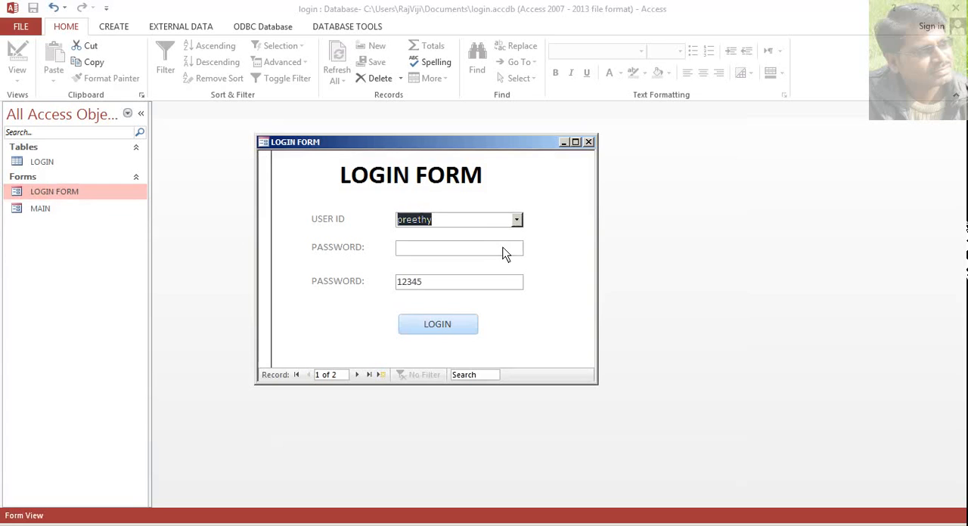
left_click(445, 245)
type("1")
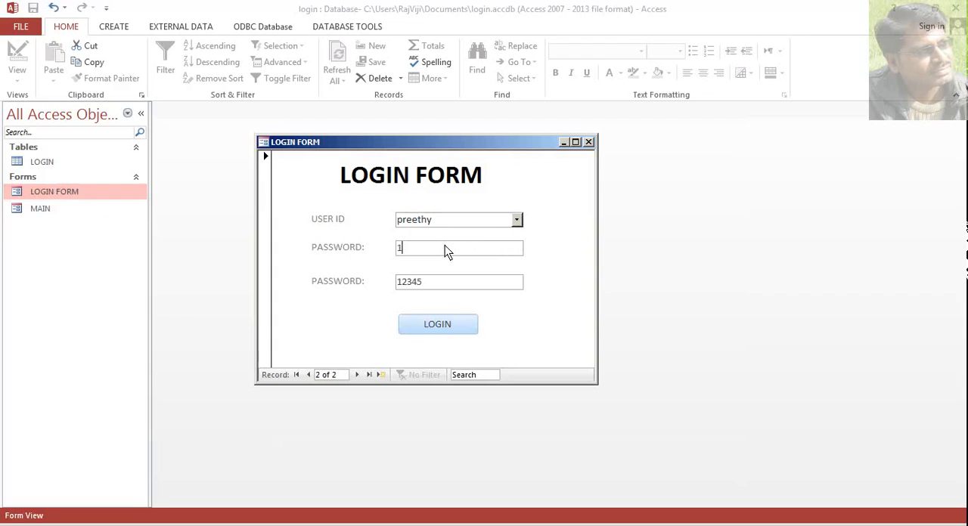
type("2345")
left_click(435, 323)
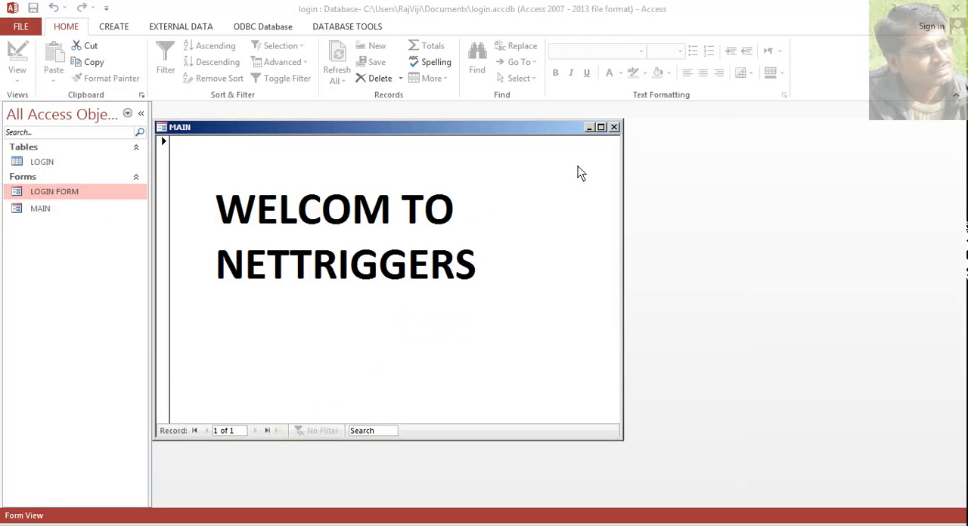
left_click(614, 127)
- Reopen LOGIN FORM, try logging in as the first user with a wrong password, and dismiss the warning
double_click(69, 193)
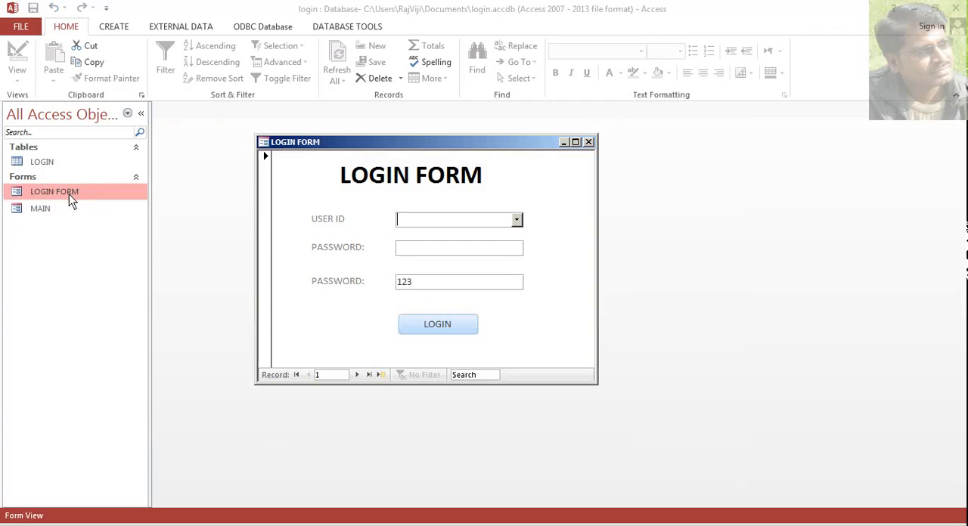
left_click(517, 221)
left_click(517, 235)
left_click(492, 251)
type("574847")
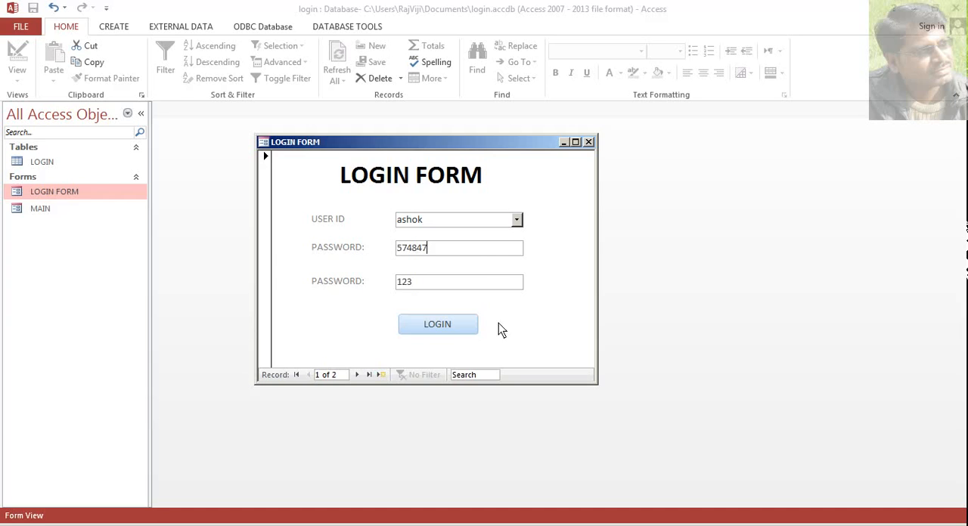
left_click(450, 329)
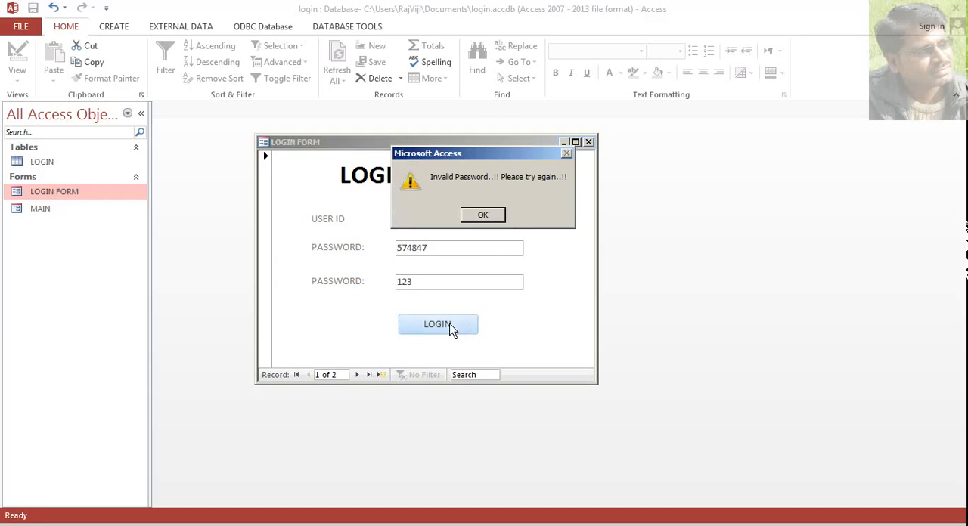
left_click_drag(512, 149, 519, 213)
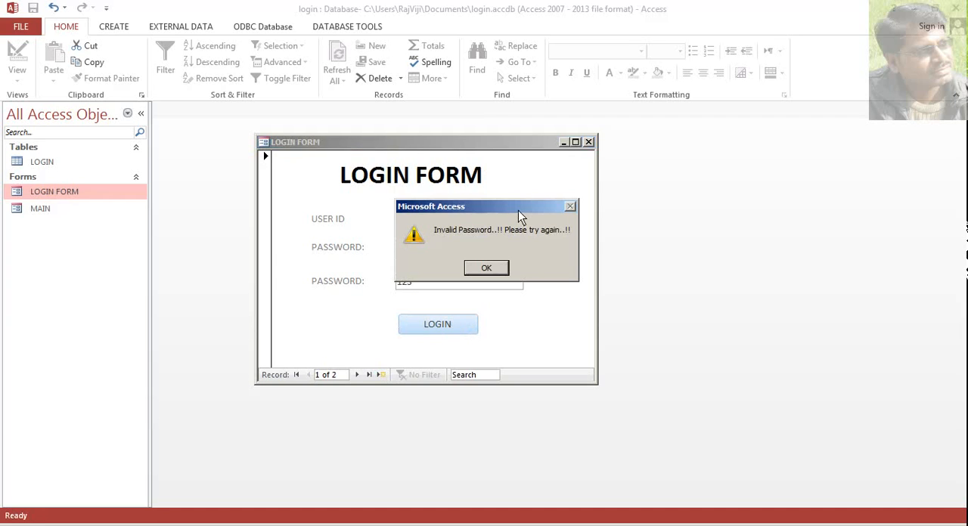
left_click(488, 268)
- Replace the entered password with a different wrong one, attempt the login again, and dismiss the warning
left_click_drag(435, 250, 378, 255)
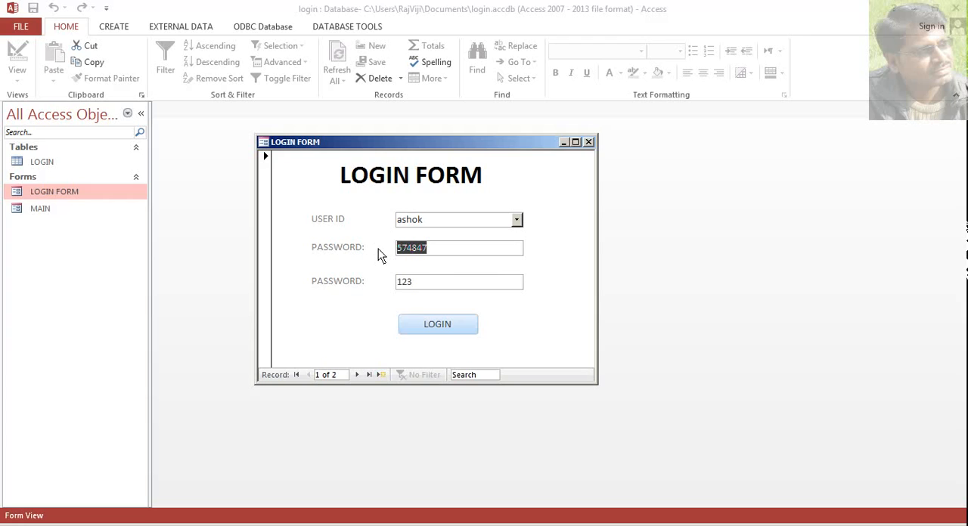
type("2938")
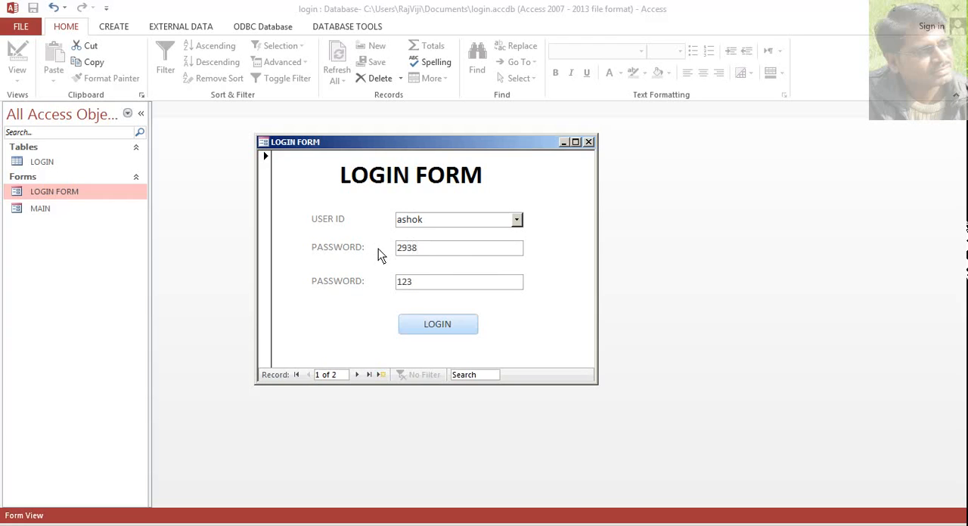
left_click(444, 324)
left_click(492, 216)
- In LOGIN FORM's Design View, set Visible to No for the lower PASSWORD label and its bound text box
right_click(536, 177)
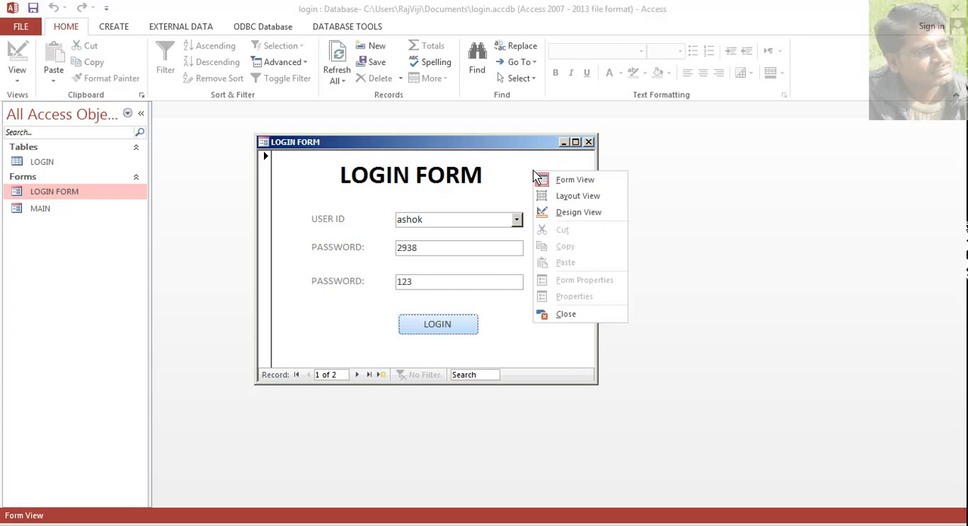
left_click(551, 215)
left_click_drag(192, 265, 451, 304)
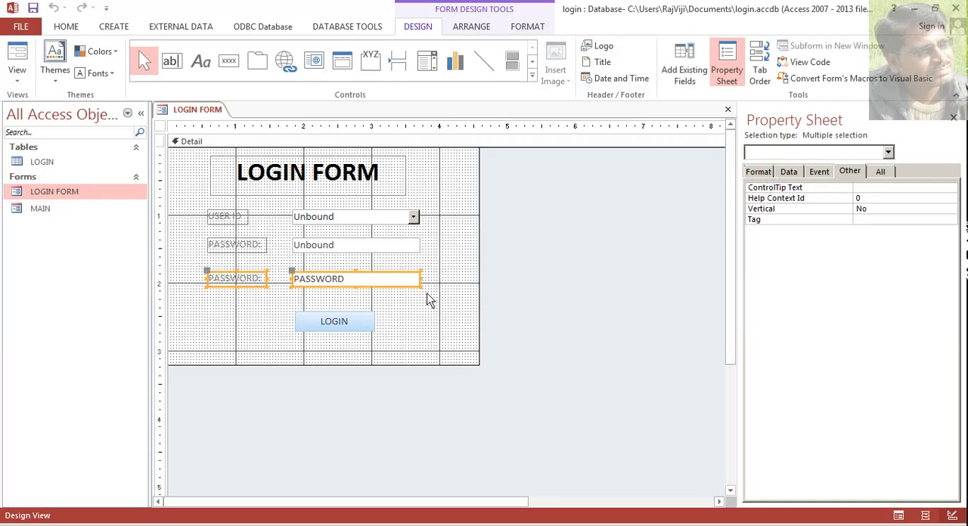
left_click(763, 173)
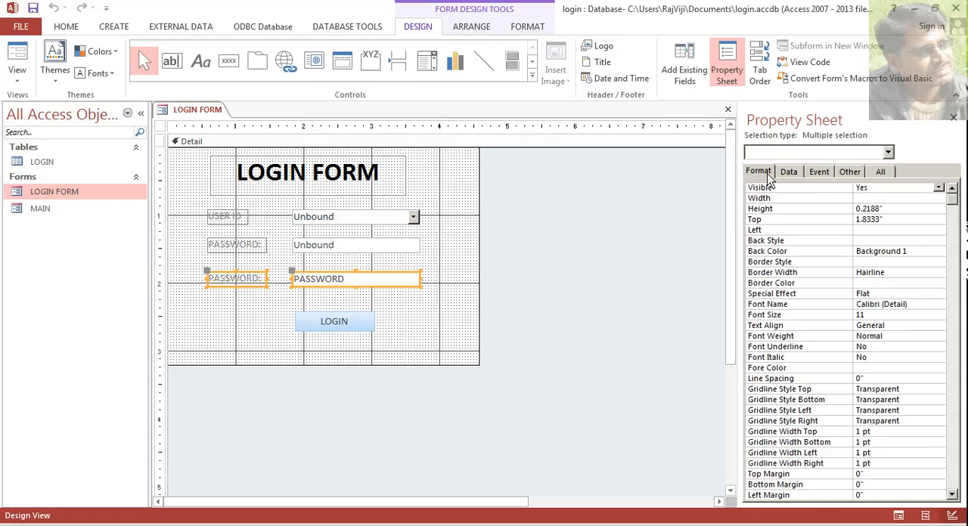
left_click(767, 189)
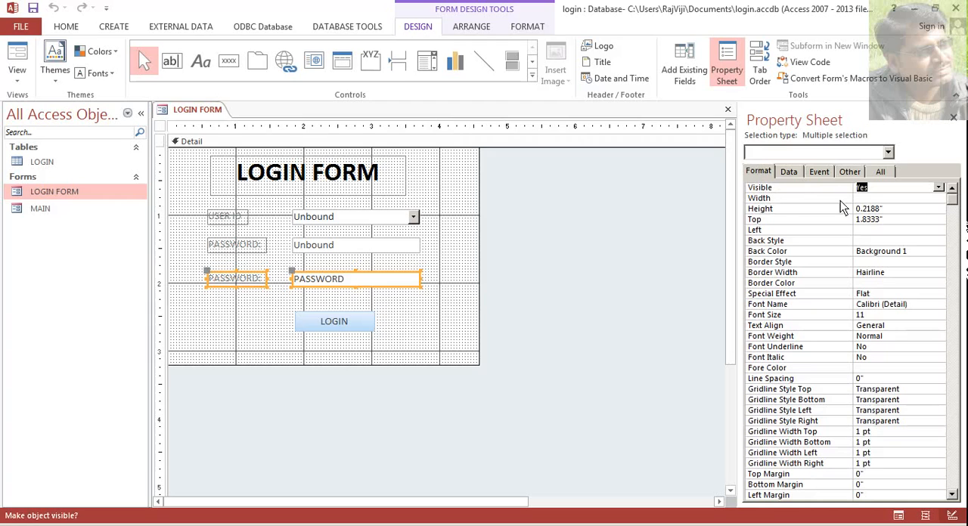
left_click(938, 192)
left_click(913, 208)
- Narrow the form to about 4.2 on the ruler and place the LOGIN button under the unbound password box, above the hidden PASSWORD controls
left_click(435, 325)
left_click_drag(478, 291, 452, 290)
left_click_drag(346, 339, 341, 318)
left_click_drag(202, 270, 397, 356)
left_click_drag(339, 308, 353, 282)
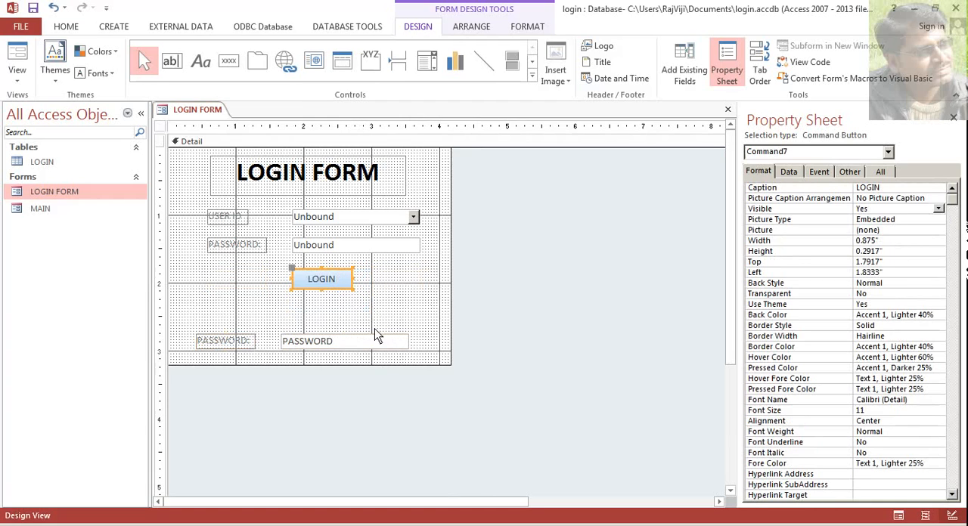
- Move the hidden PASSWORD controls up beneath the LOGIN button and shrink the design area to about 4.1 by 2.9 on the rulers
left_click_drag(347, 347, 352, 321)
left_click_drag(364, 366, 364, 343)
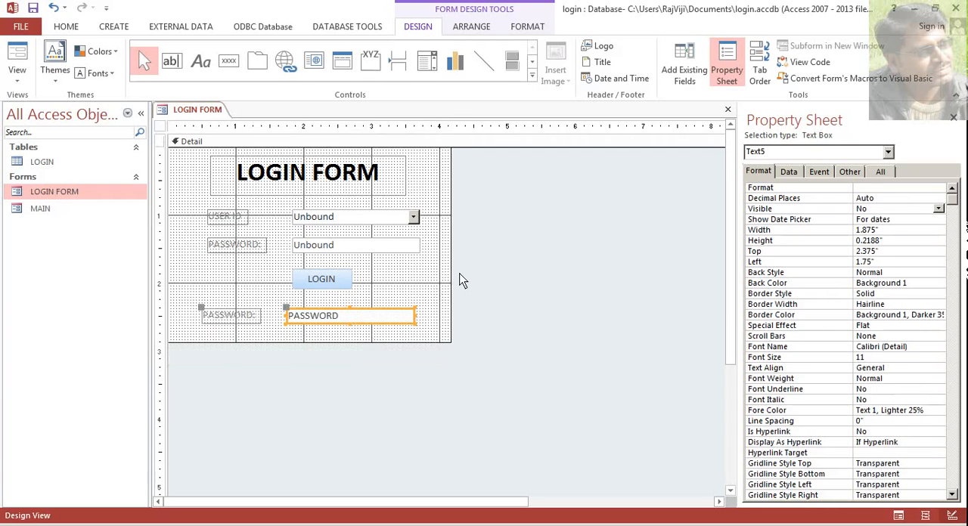
left_click_drag(452, 278, 444, 277)
- Show the rearranged LOGIN FORM in Form View, log in as the second user with the matching password, and close MAIN
left_click(19, 59)
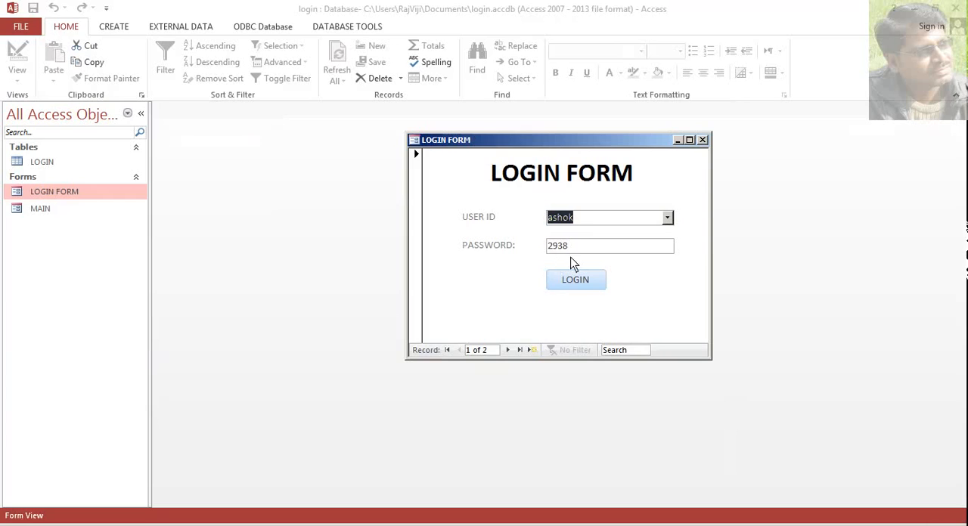
key("Tab")
left_click(668, 219)
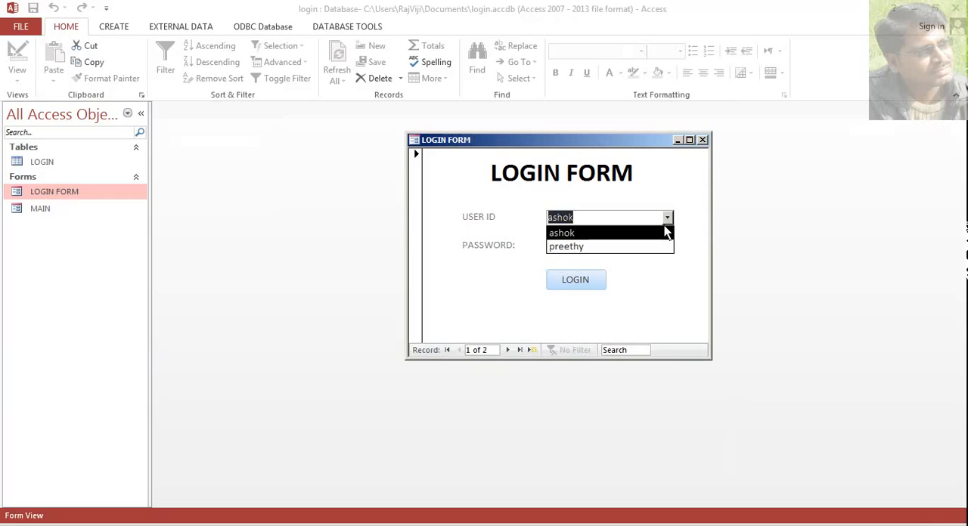
left_click(657, 246)
key("Tab")
type("12345")
left_click(562, 283)
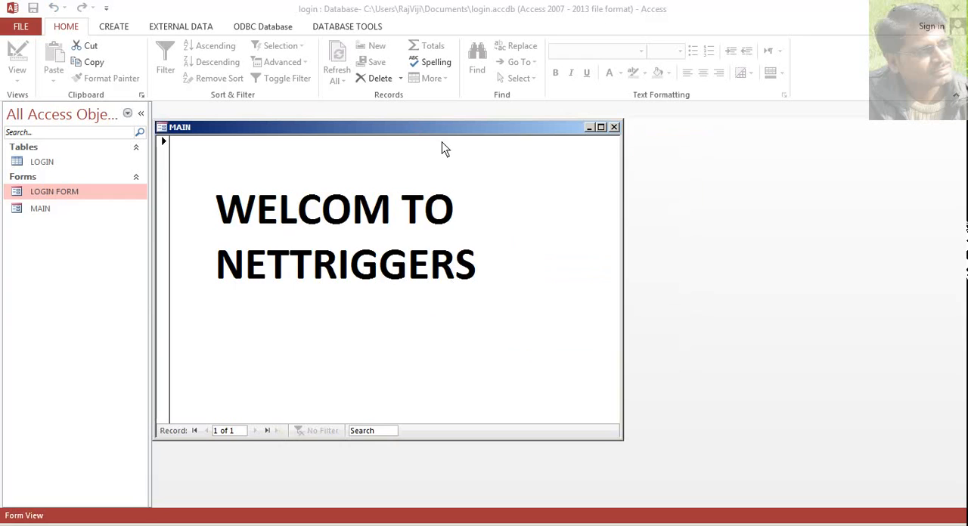
left_click_drag(489, 126, 553, 110)
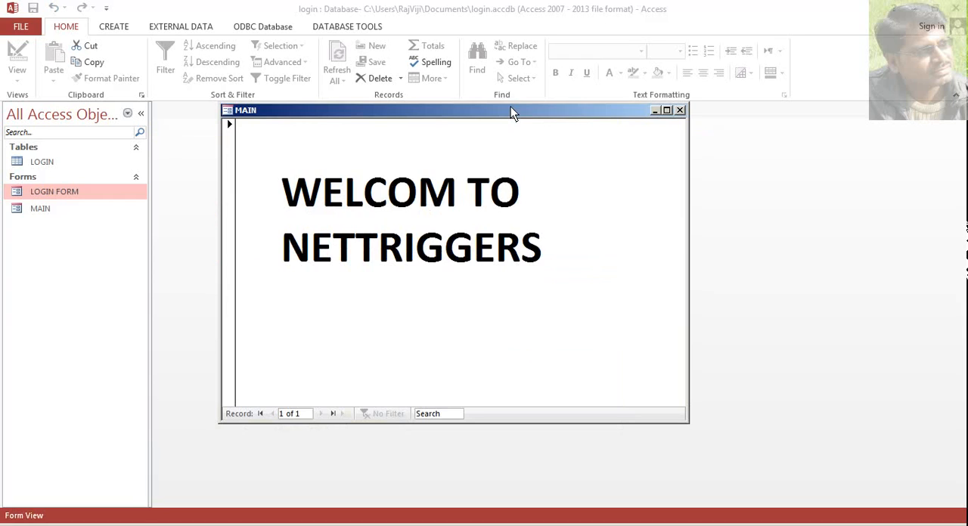
left_click(680, 110)
- Reopen LOGIN FORM, choose the first user ID, log in with the matching password, and close MAIN
double_click(72, 191)
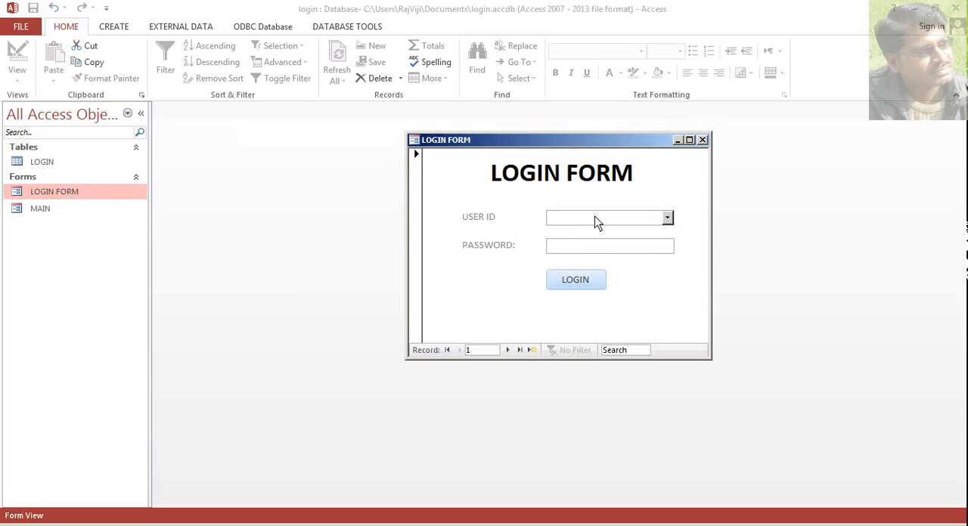
left_click(668, 218)
left_click(635, 230)
left_click(600, 252)
type("123")
left_click(572, 286)
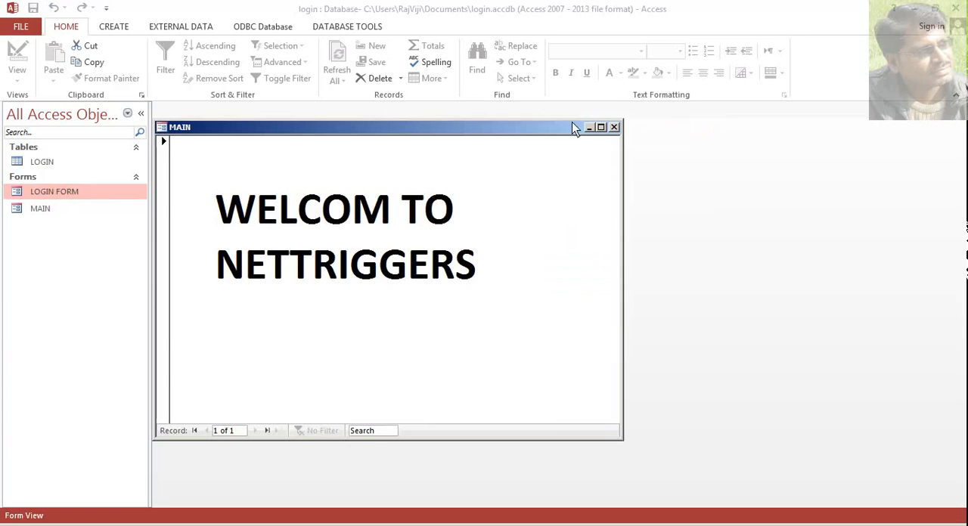
left_click(615, 127)
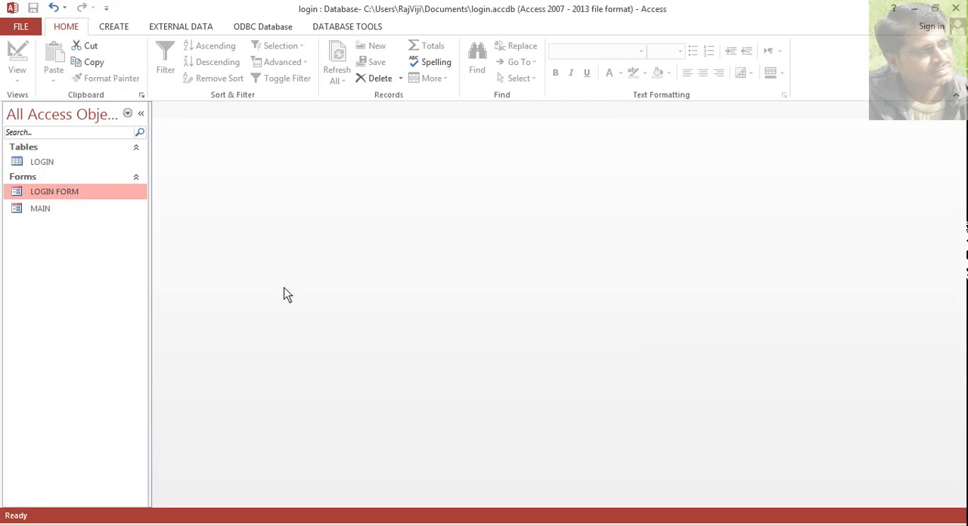
- Open LOGIN FORM once more and move its pop-up window closer to the list of database objects
double_click(69, 193)
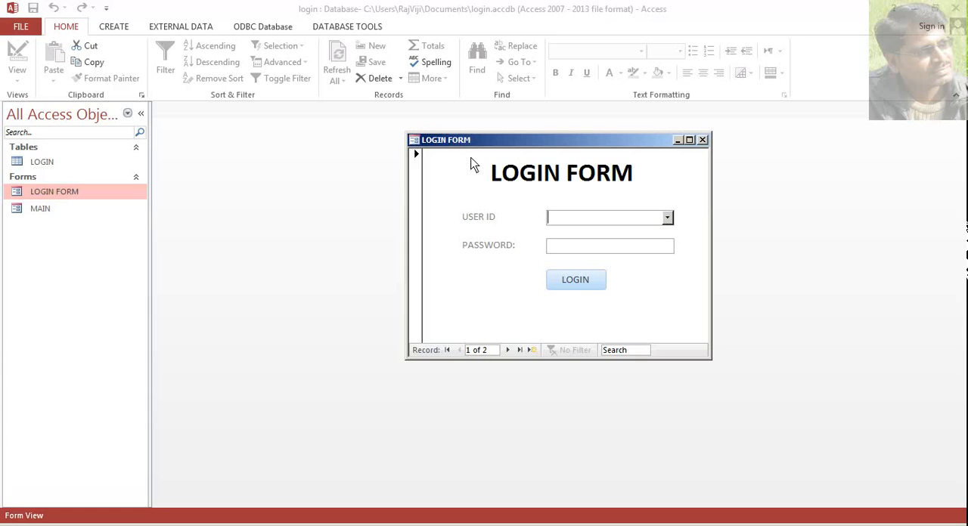
left_click_drag(486, 137, 362, 129)
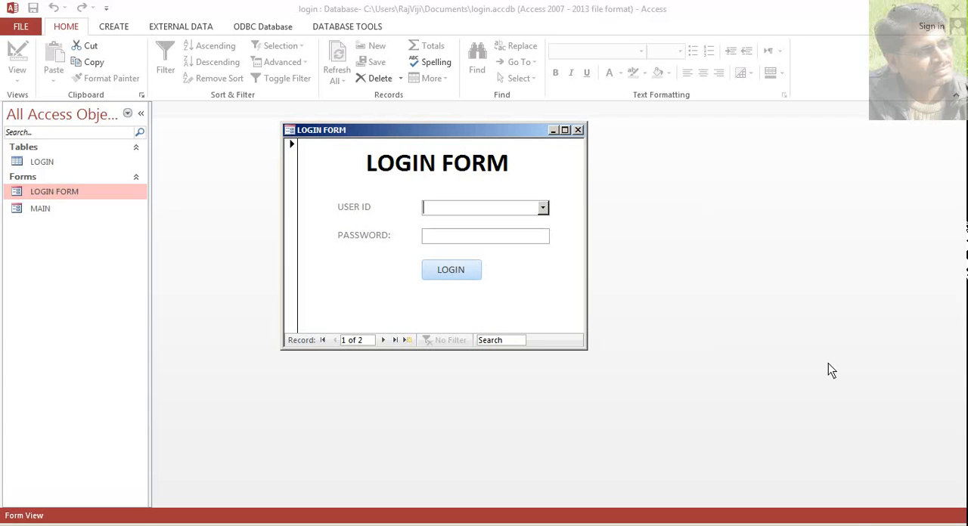
left_click(849, 525)
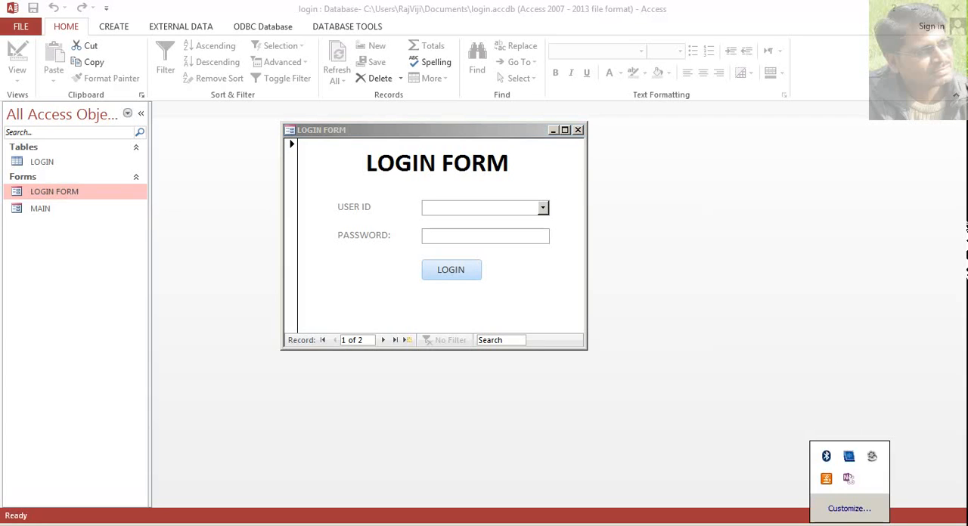
left_click(872, 459)
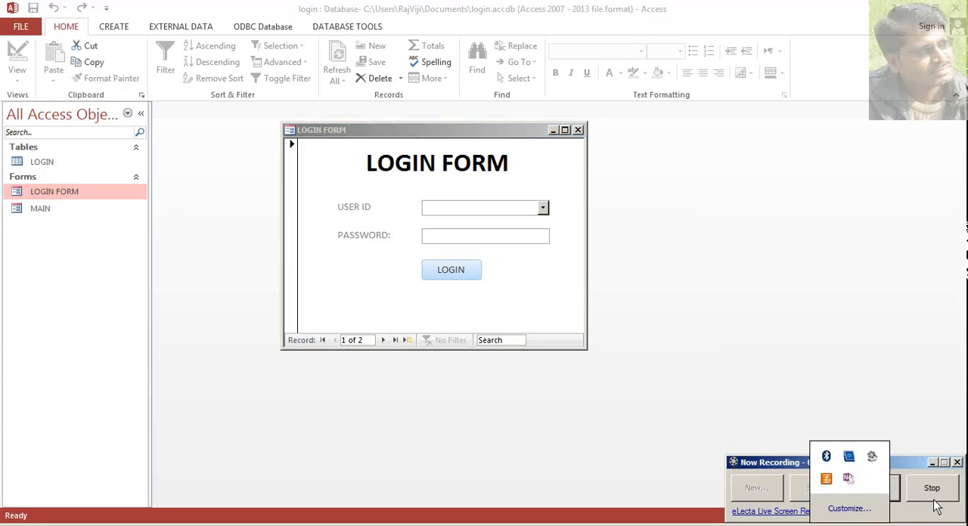